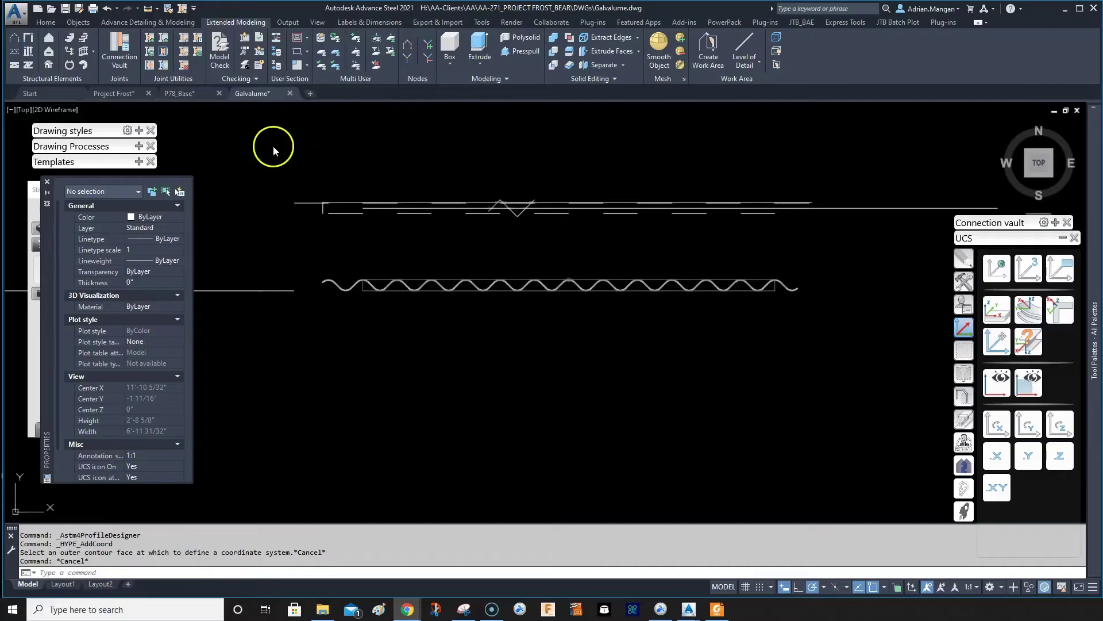
Examine the corrugated panel detail in the P78_Base drawing and the stair model in the Project Frost drawing
left_click(195, 93)
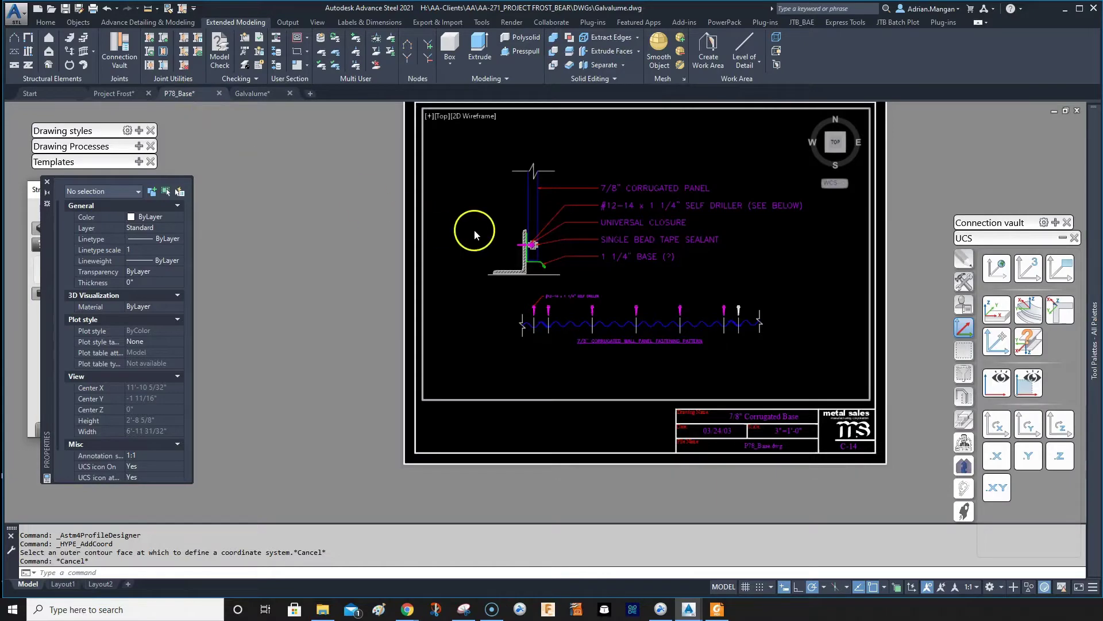
scroll(658, 324, "up", 10)
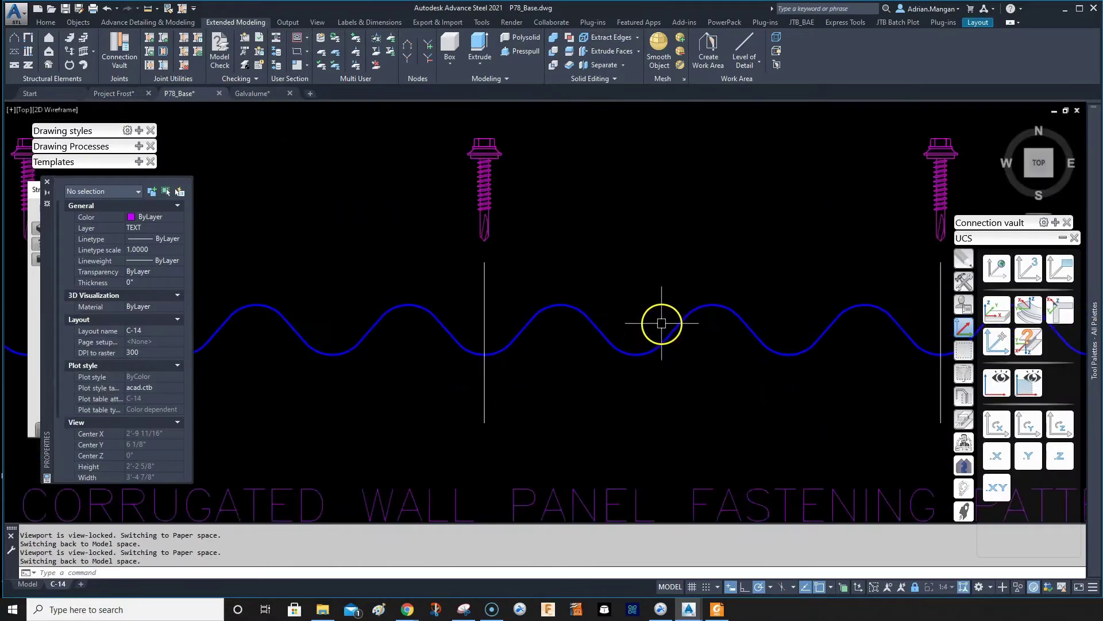
scroll(662, 324, "down", 10)
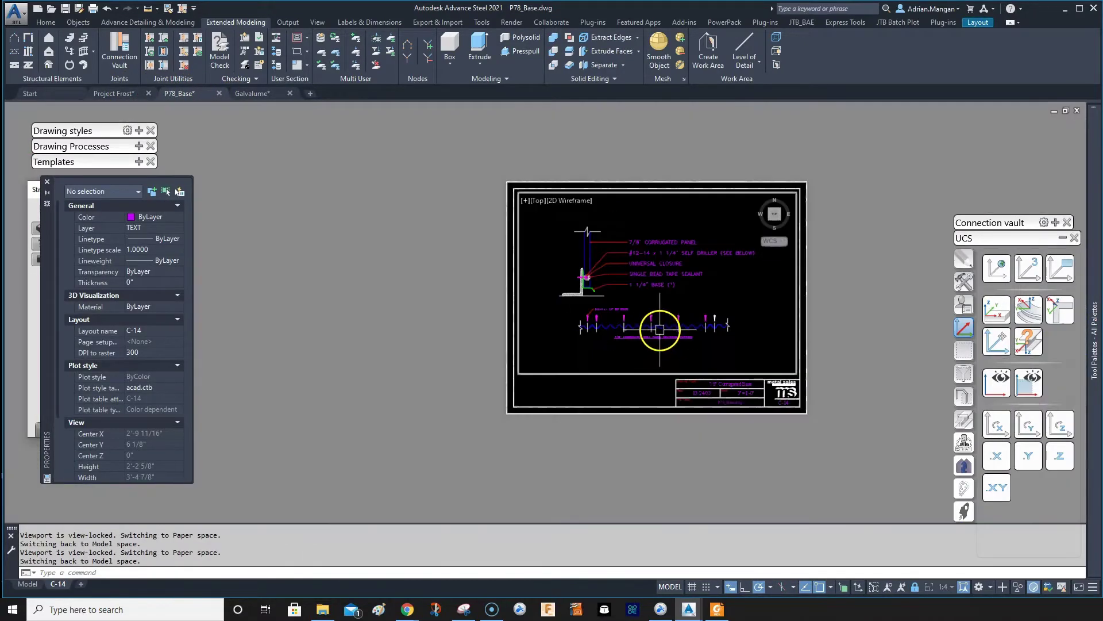
left_click(140, 95)
scroll(646, 328, "down", 5)
middle_click_drag(660, 315, 647, 278, "shift")
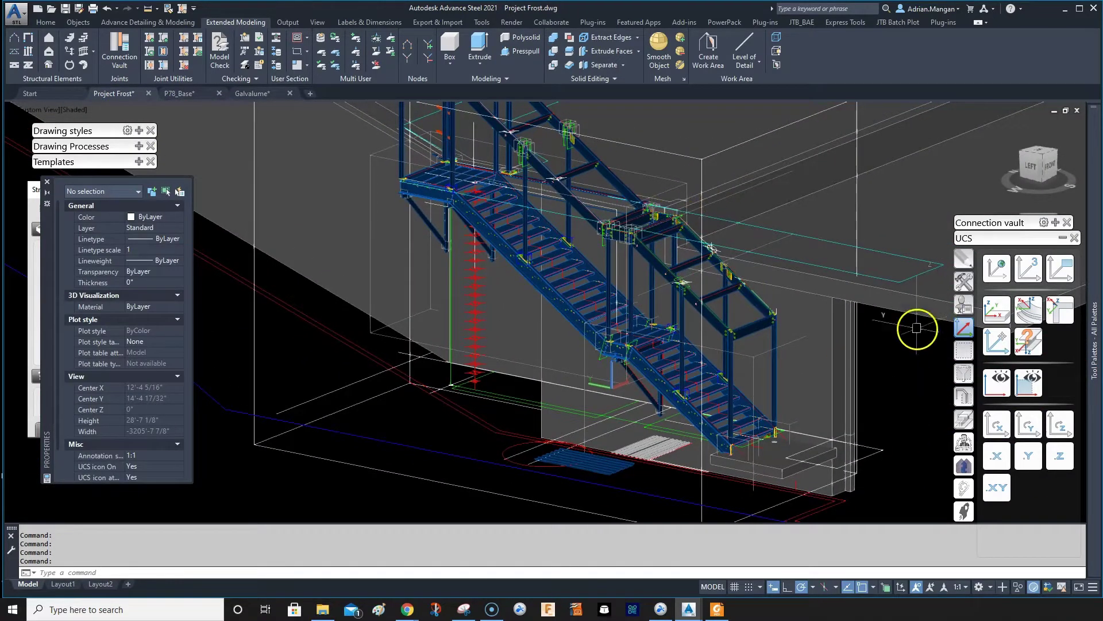
middle_click_drag(850, 371, 714, 270)
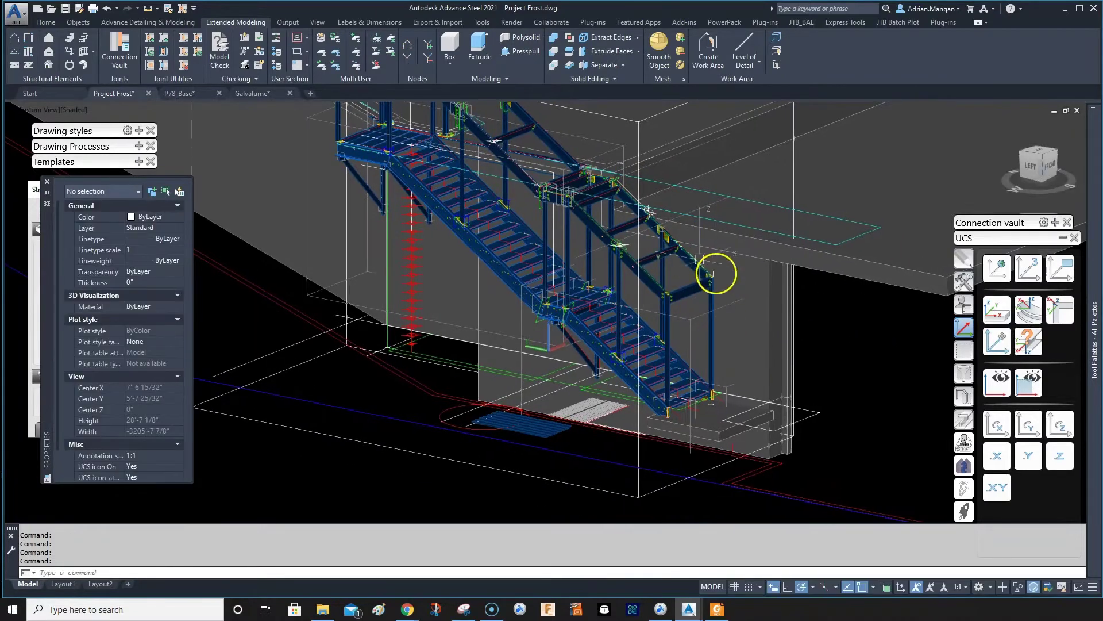
Examine the closed corrugated profile polyline in the Galvalume drawing along its full length
left_click(244, 93)
scroll(402, 235, "up", 3)
scroll(422, 259, "down", 5)
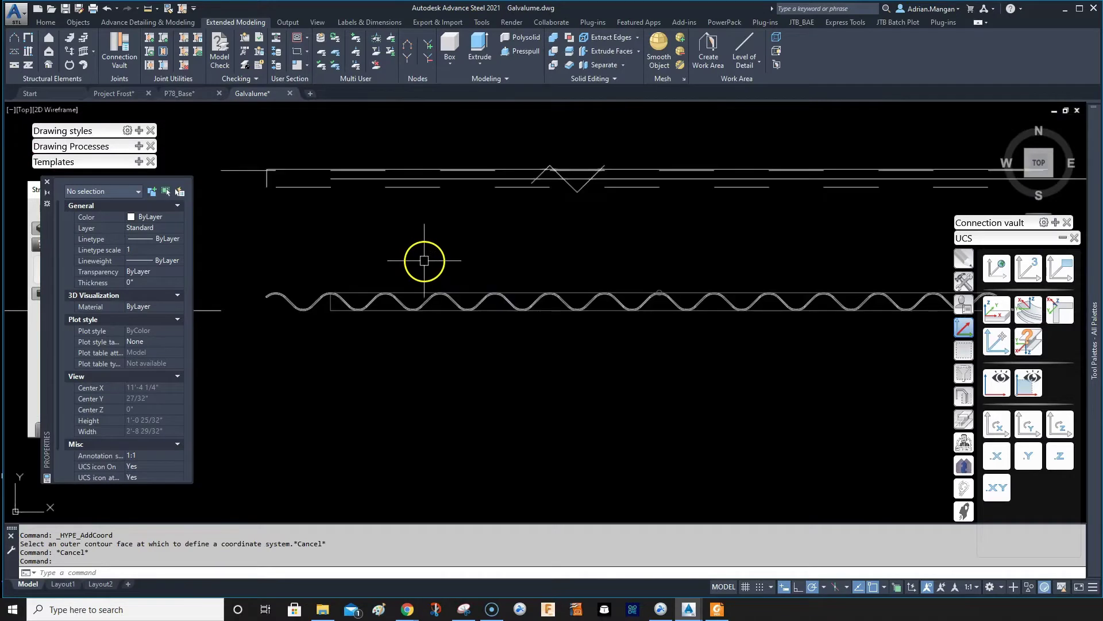
middle_click_drag(481, 276, 517, 285)
scroll(801, 299, "up", 3)
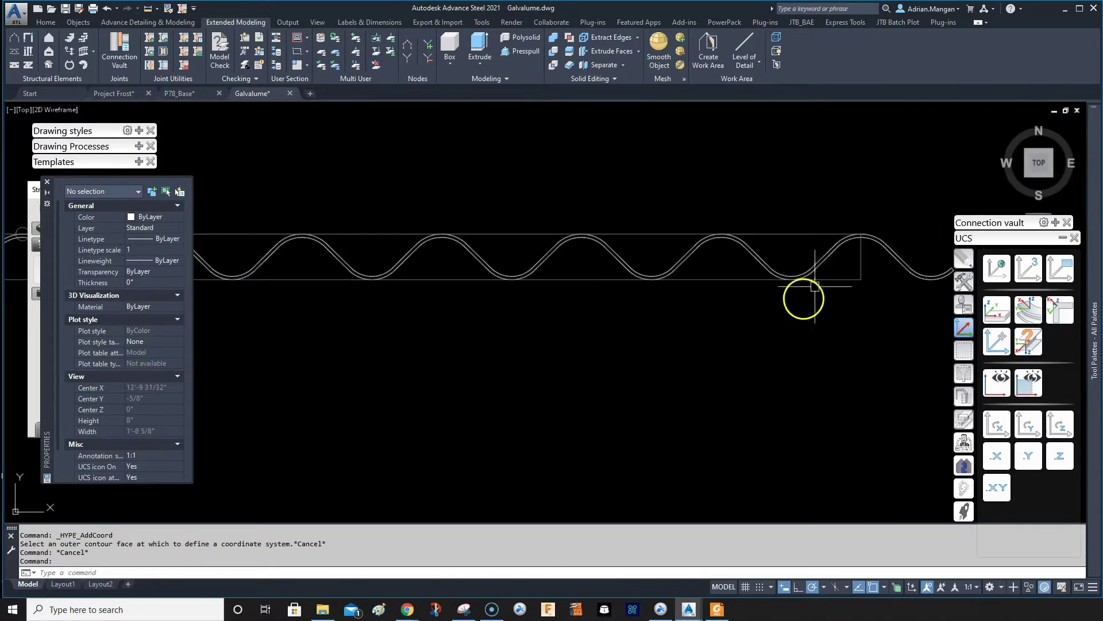
scroll(868, 283, "up", 1)
scroll(783, 288, "down", 4)
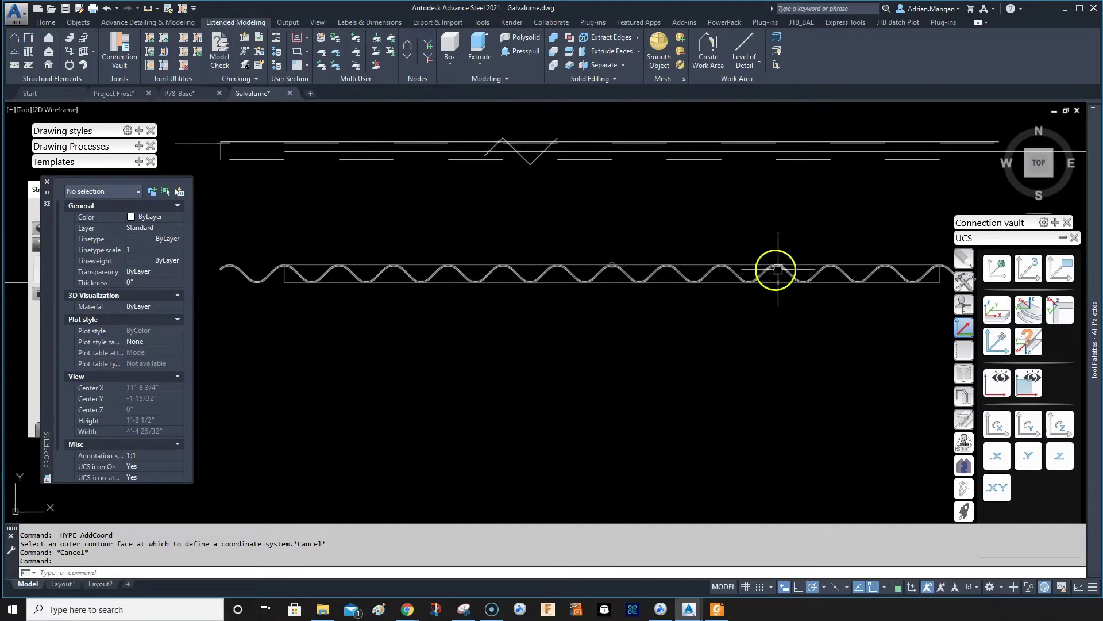
scroll(804, 266, "down", 2)
scroll(697, 257, "up", 6)
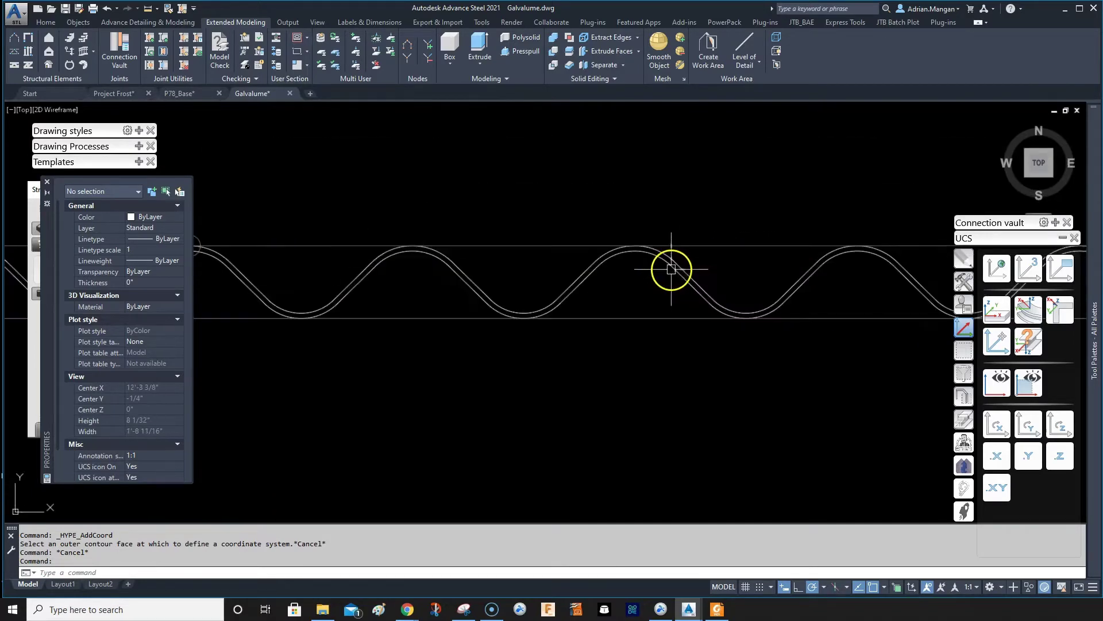
left_click(668, 264)
scroll(663, 275, "down", 6)
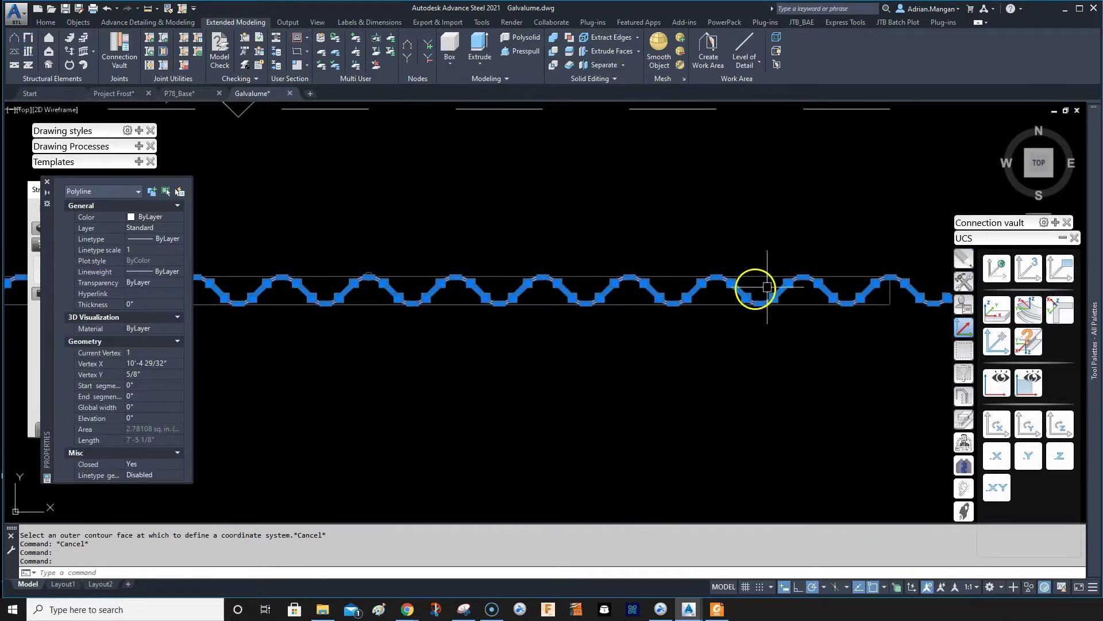
middle_click_drag(755, 283, 625, 276)
scroll(536, 293, "up", 6)
scroll(523, 296, "down", 5)
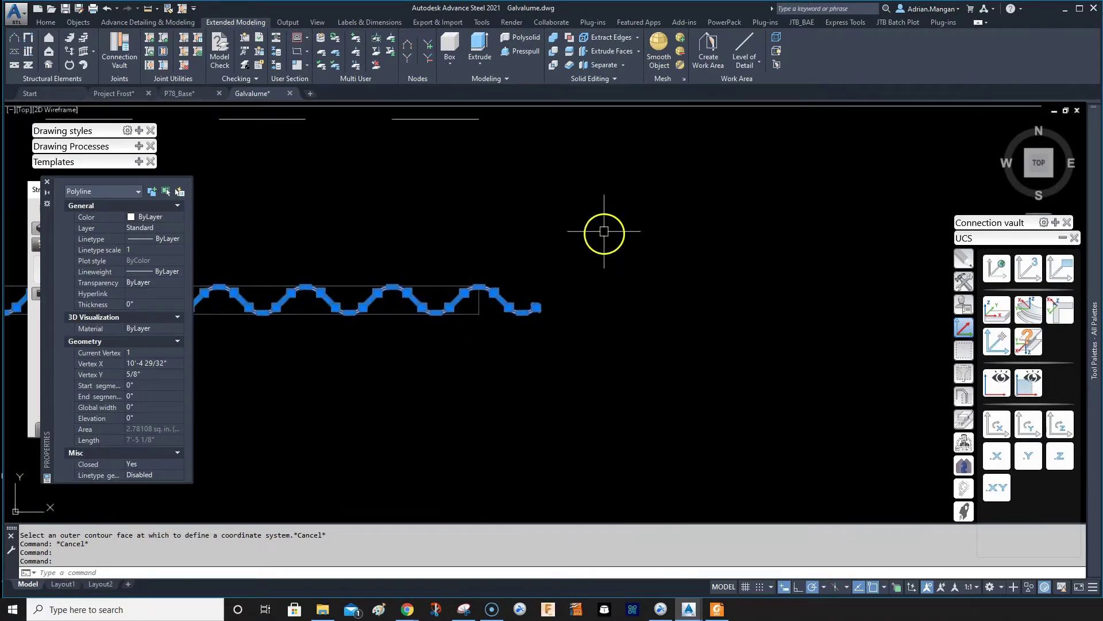
right_click(605, 235)
mouse_move(613, 260)
key("Escape")
scroll(552, 254, "down", 4)
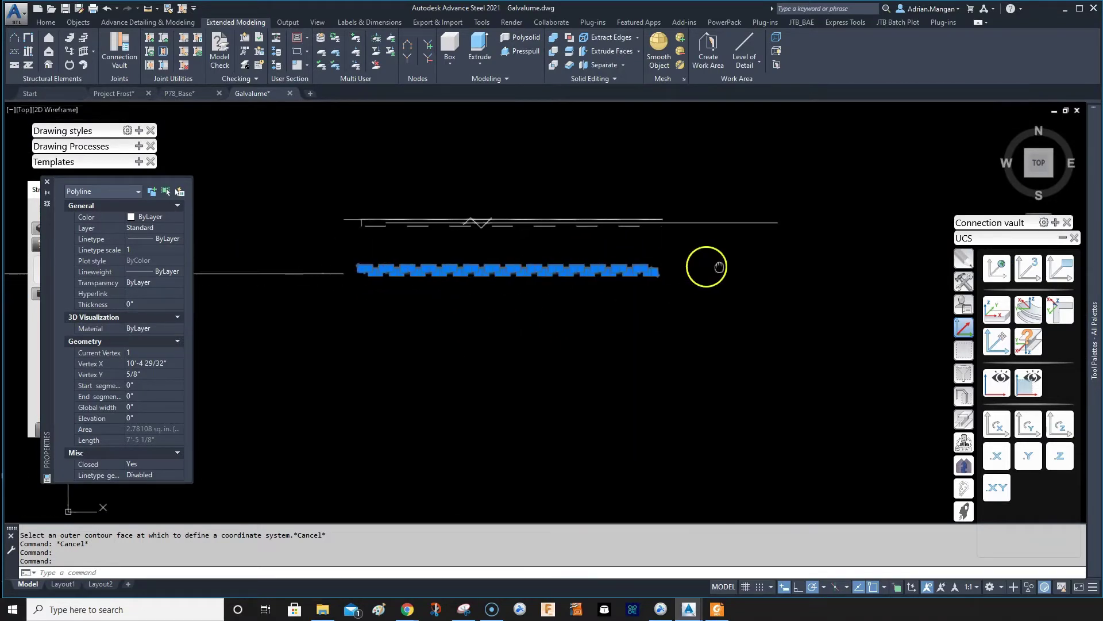
scroll(487, 248, "up", 1)
key("Escape")
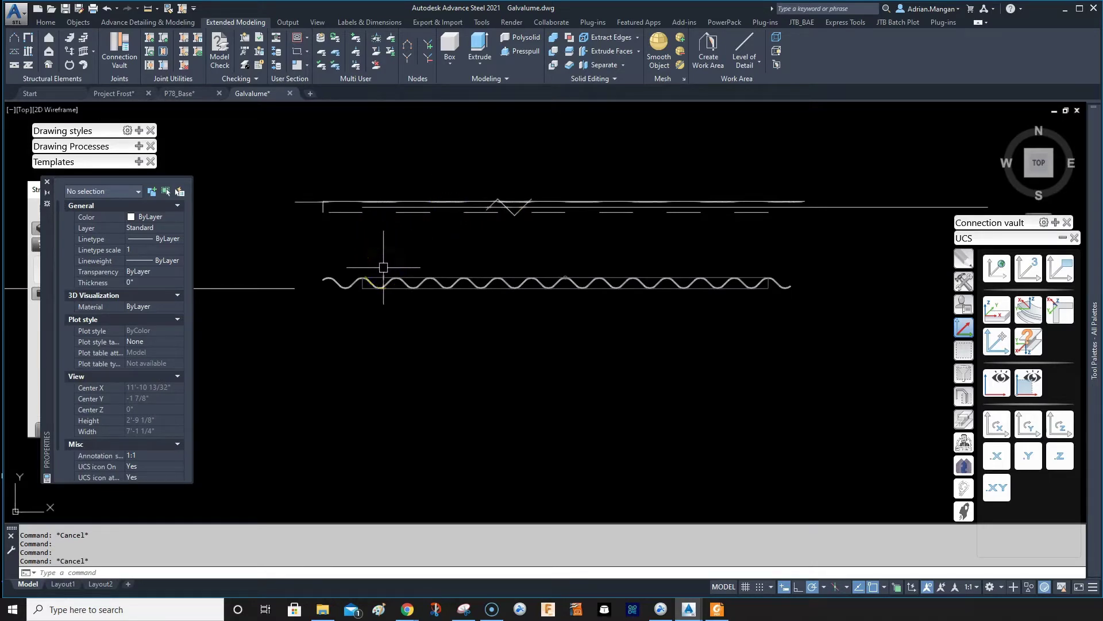
Draw a rectangle enclosing the corrugated profile, leaving space above and below it for text
middle_click_drag(438, 291, 444, 282)
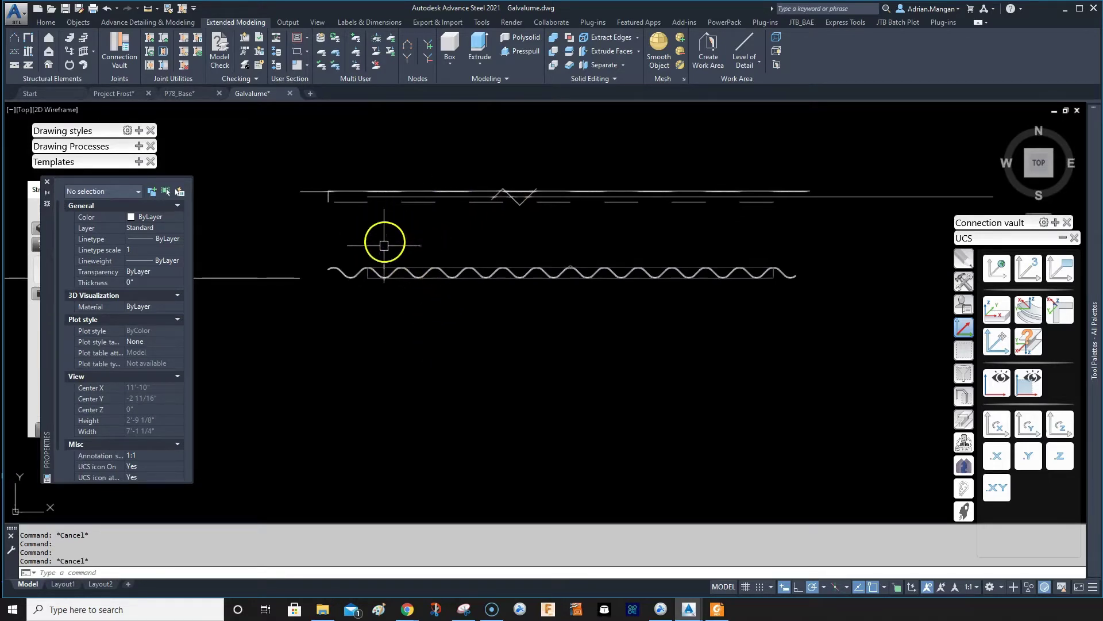
type("rec")
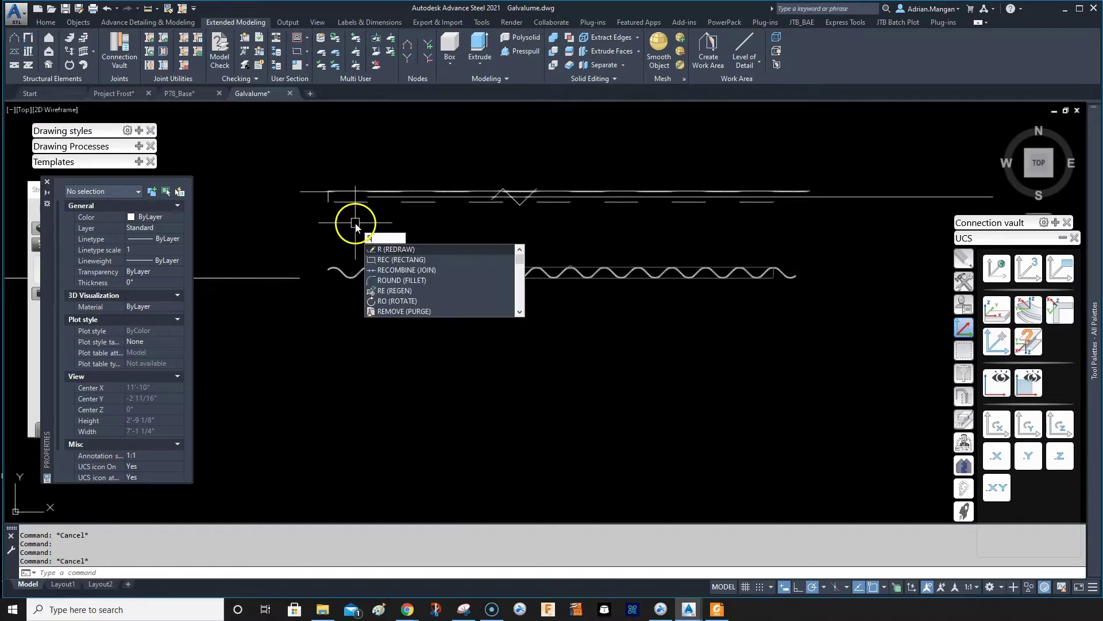
key("Return")
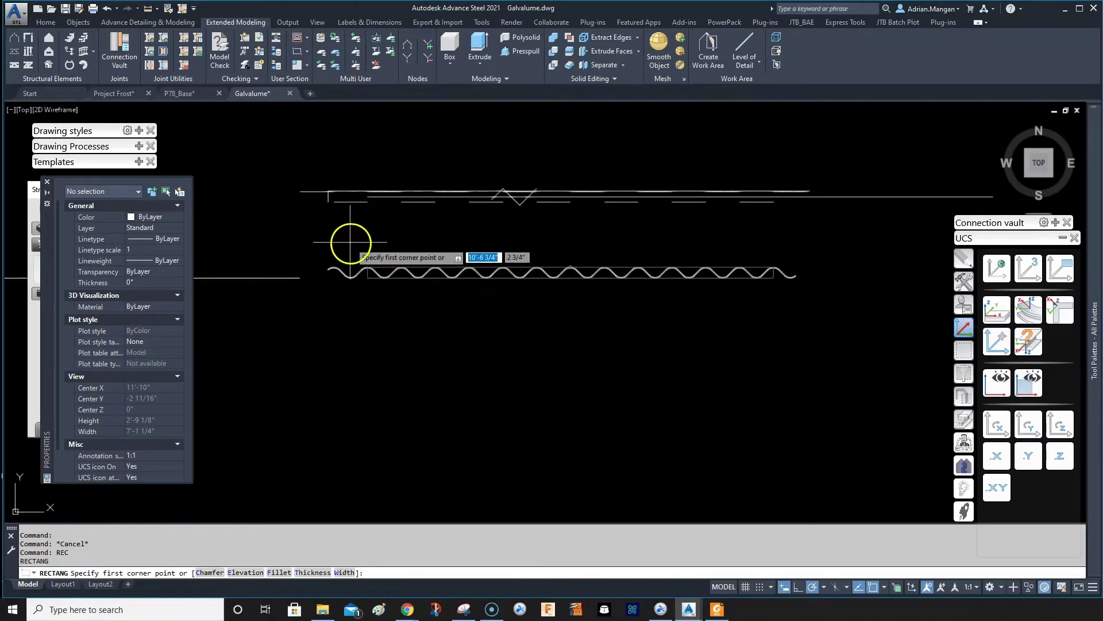
left_click(316, 222)
left_click(841, 332)
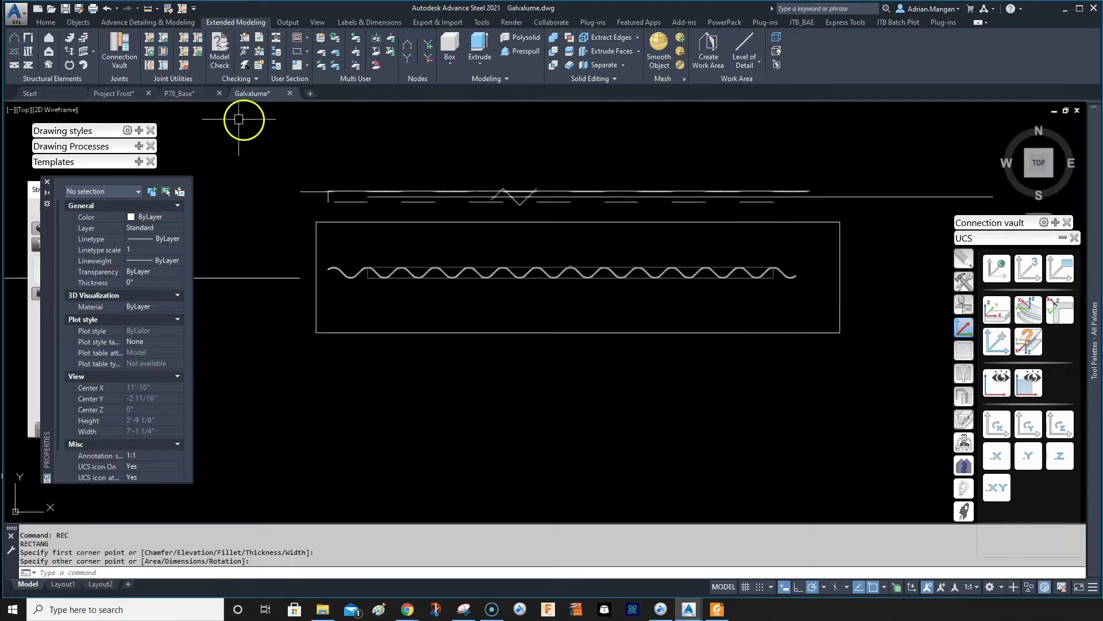
Add the single-line text GALVALUME inside the rectangle above the corrugated profile, keeping the default height and rotation
type("te")
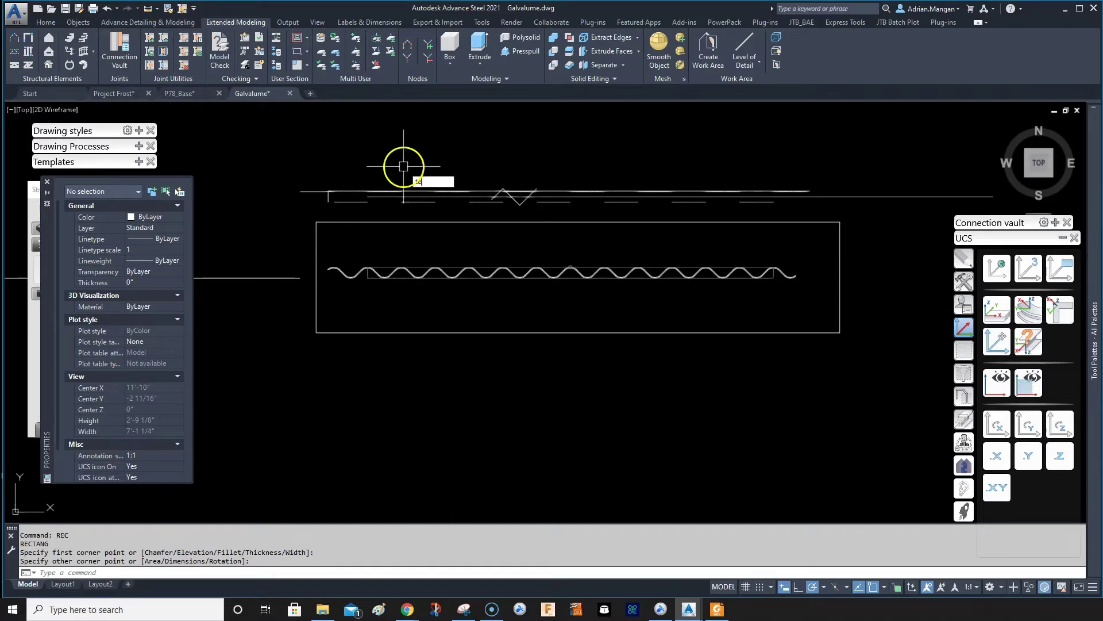
type("xt")
key("Return")
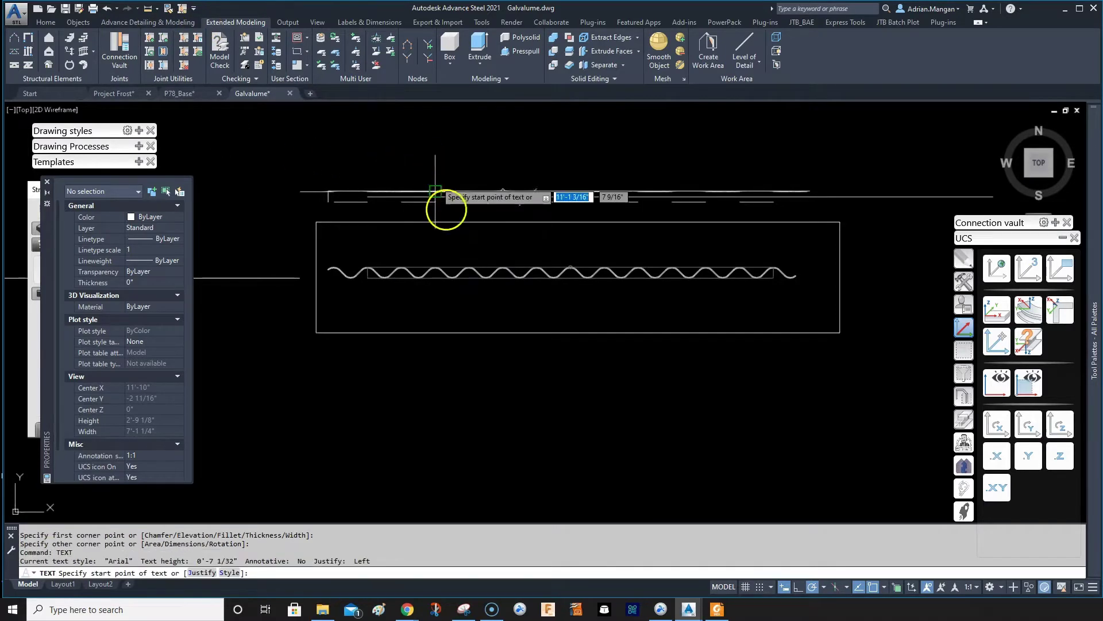
left_click(487, 242)
key("Return")
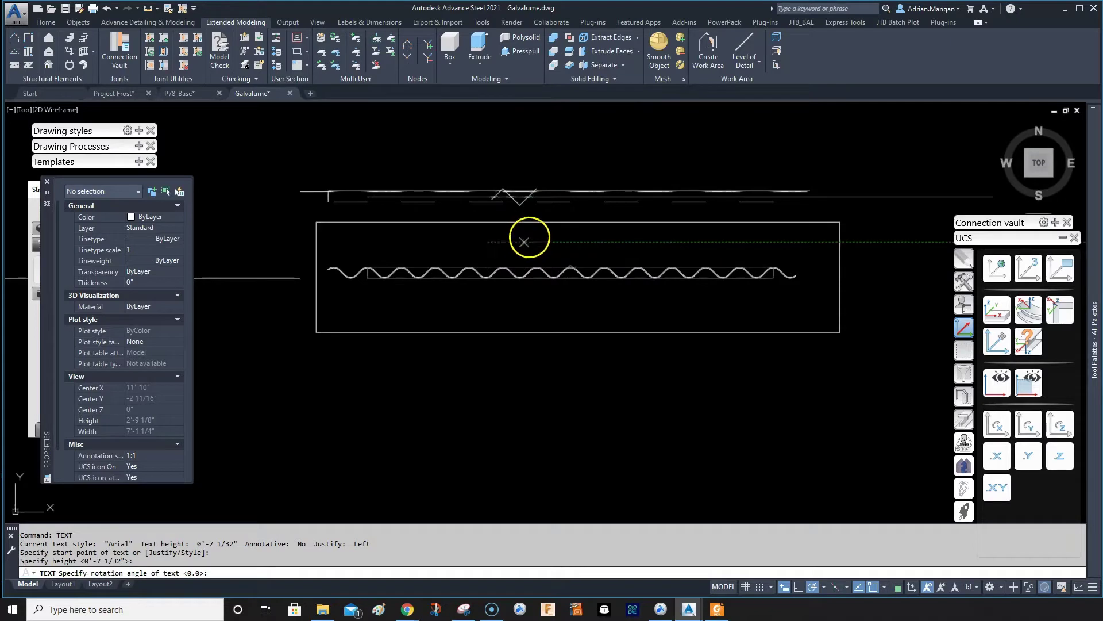
key("Return")
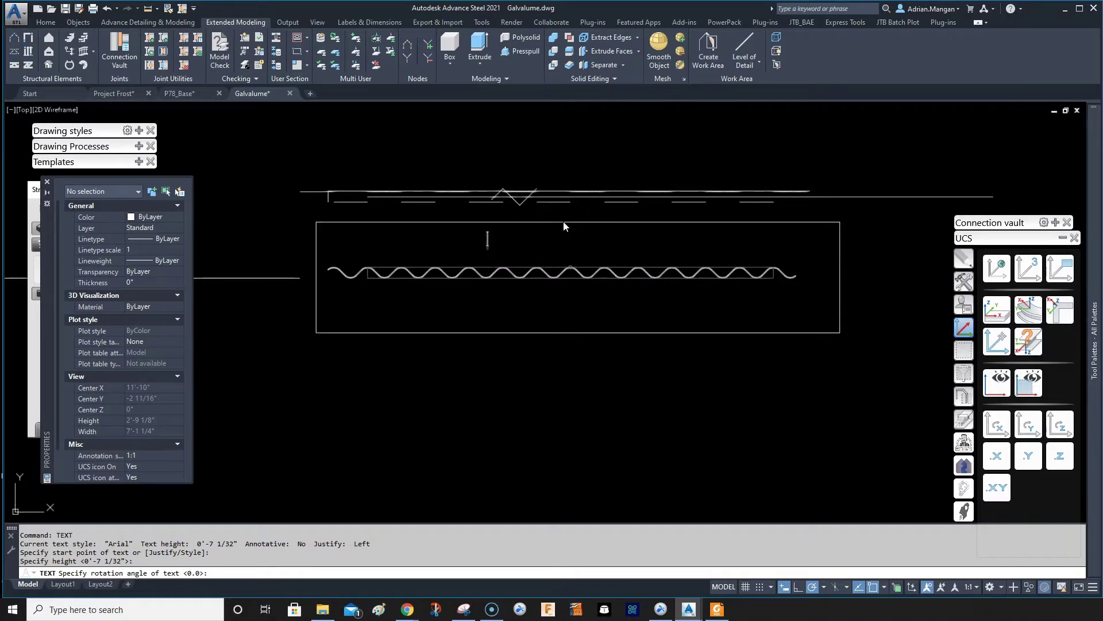
type("GALVALUME")
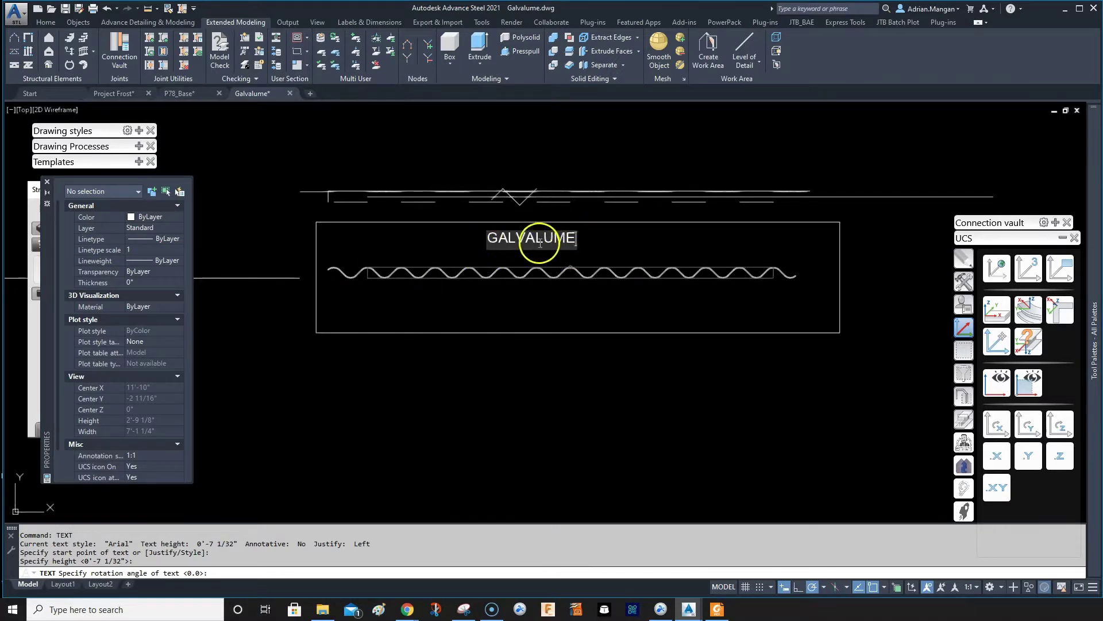
right_click(571, 238)
right_click(562, 240)
left_click(541, 242)
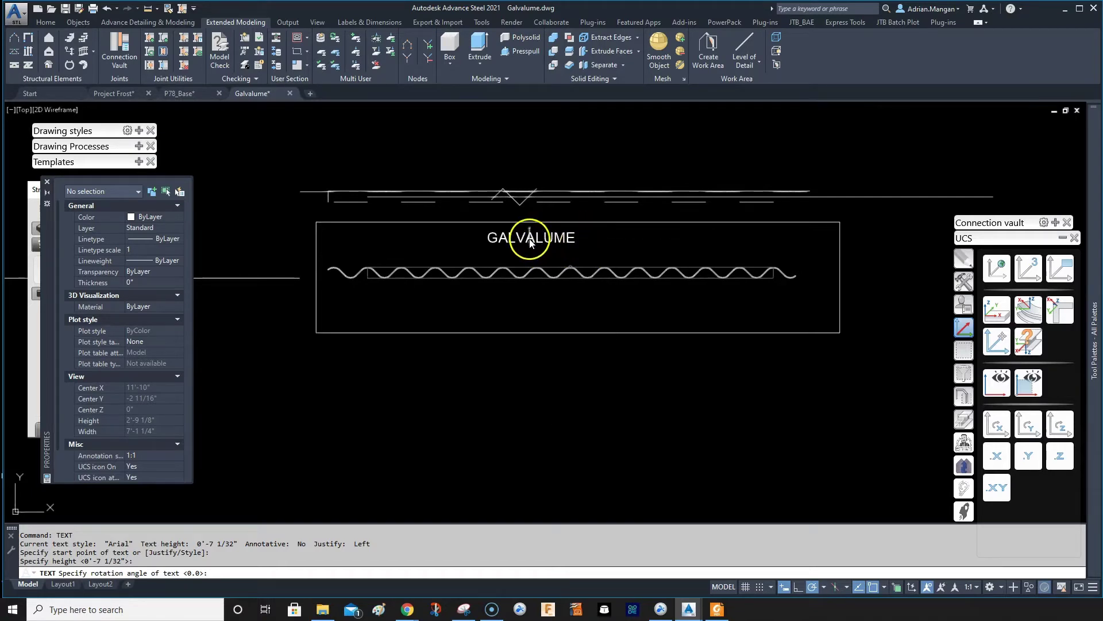
key("Escape")
Set the GALVALUME text's style to Standard and copy the text straight down to below the corrugated profile
left_click(498, 236)
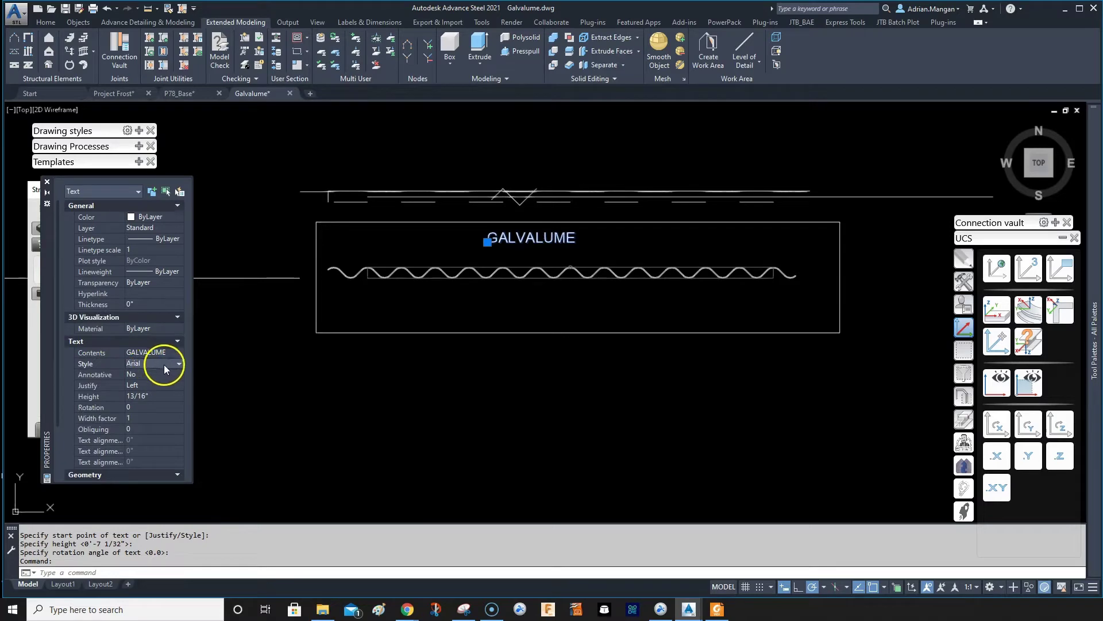
key("Escape")
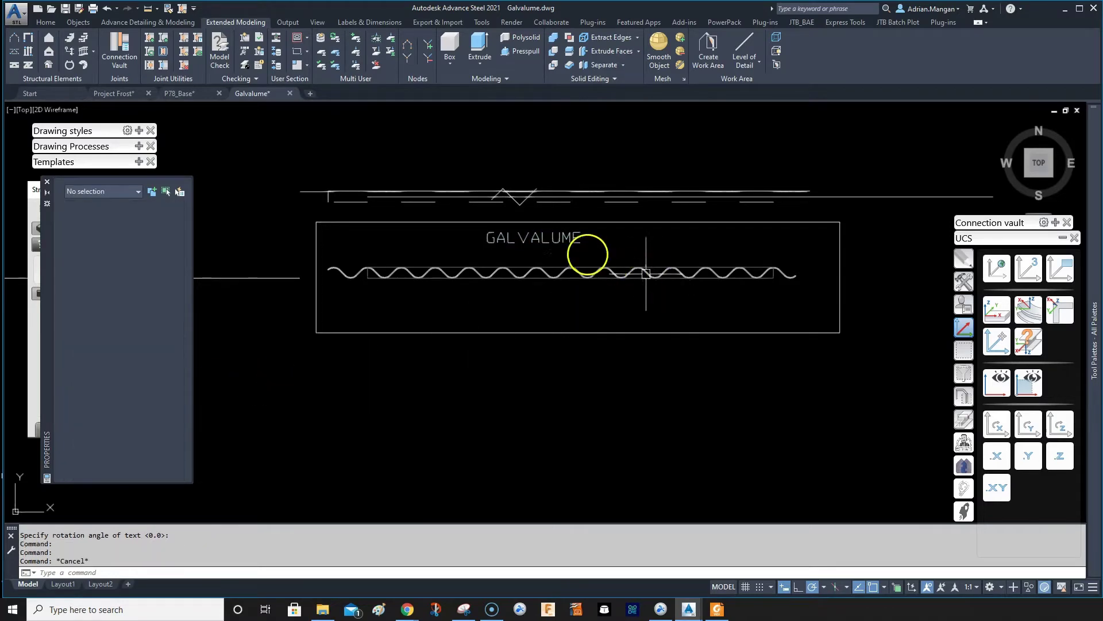
left_click(575, 239)
right_click(574, 243)
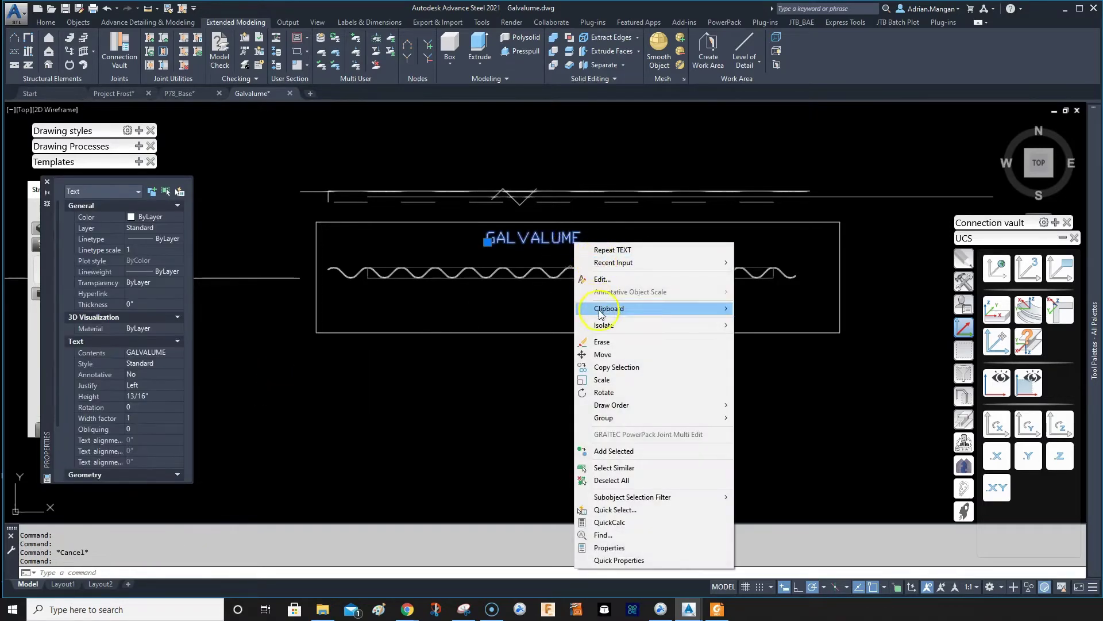
left_click(606, 373)
left_click(812, 245)
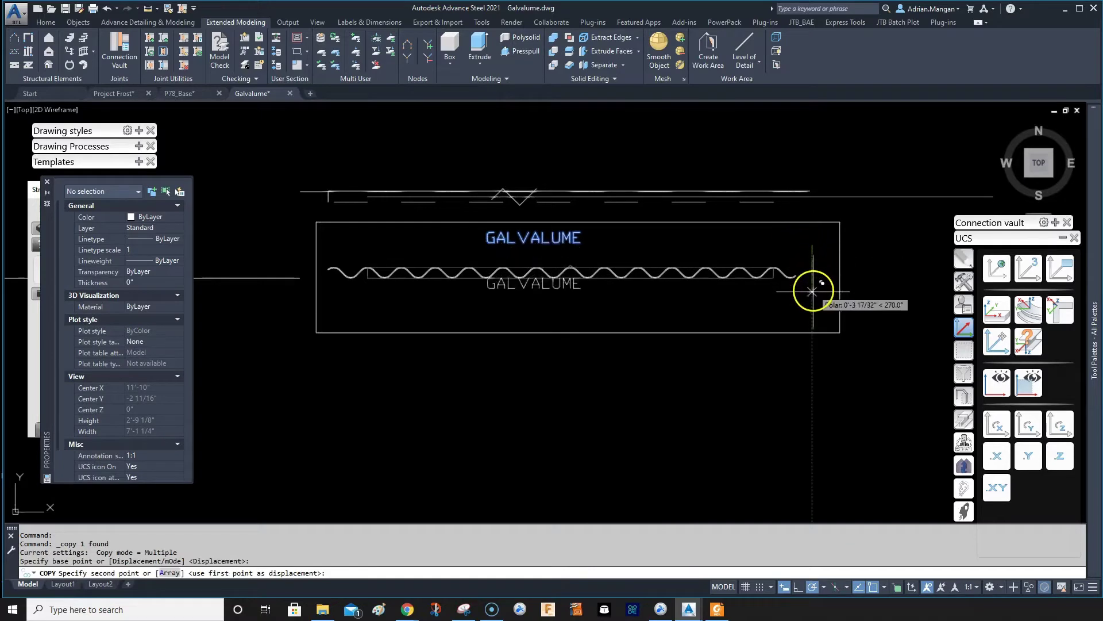
left_click(812, 311)
key("Return")
Change the copied text below the profile to 7/8 - 32
double_click(519, 304)
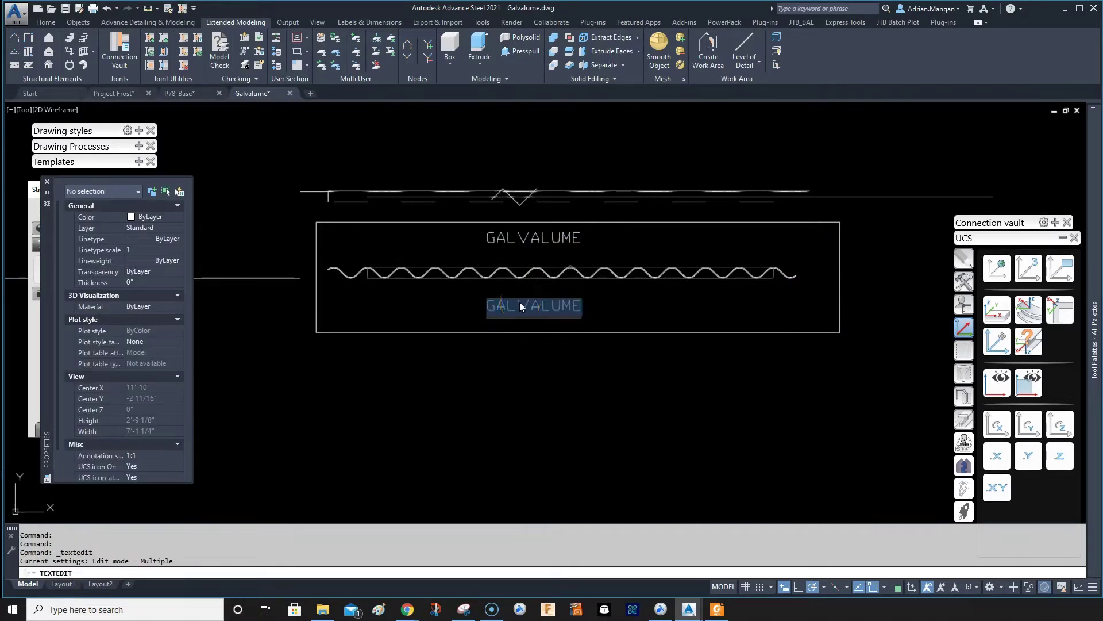
type("7/8 -")
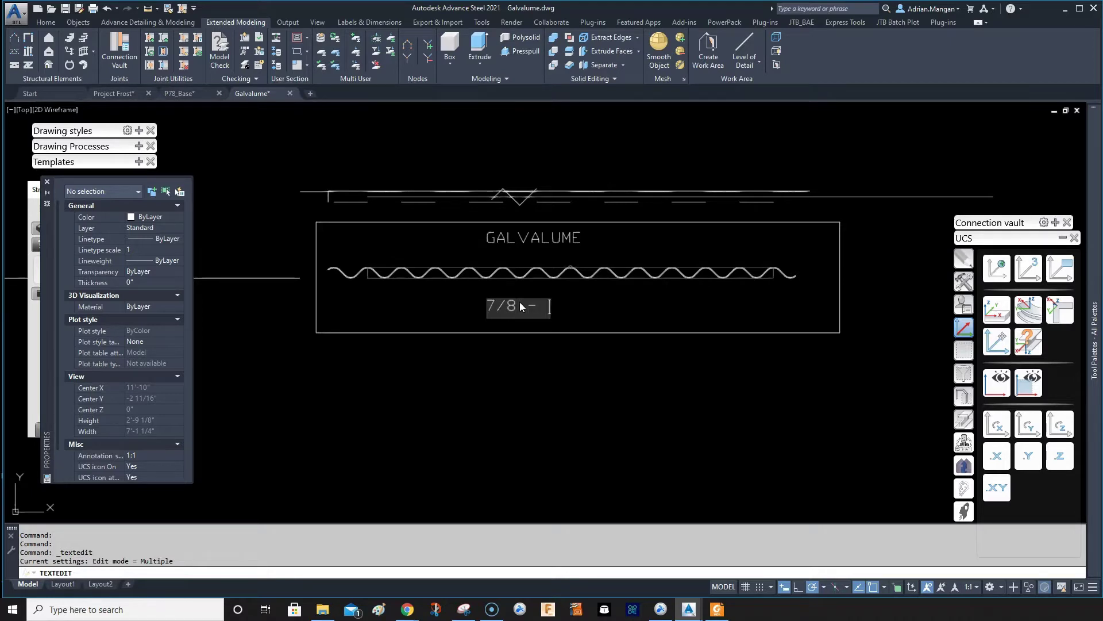
type("32")
left_click(580, 253)
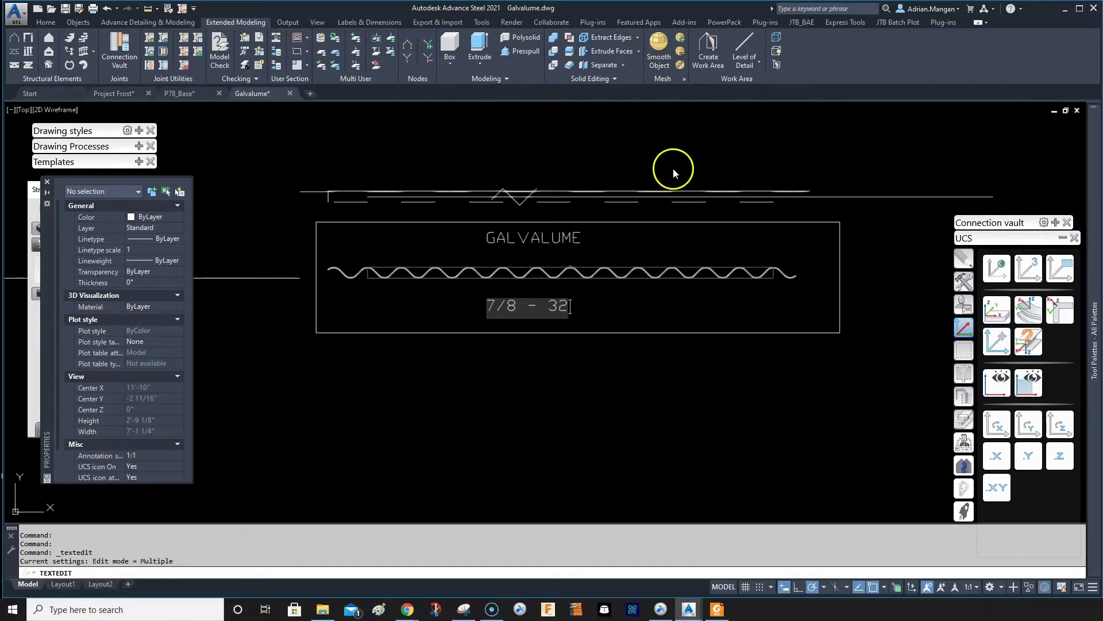
left_click(622, 336)
key("Escape")
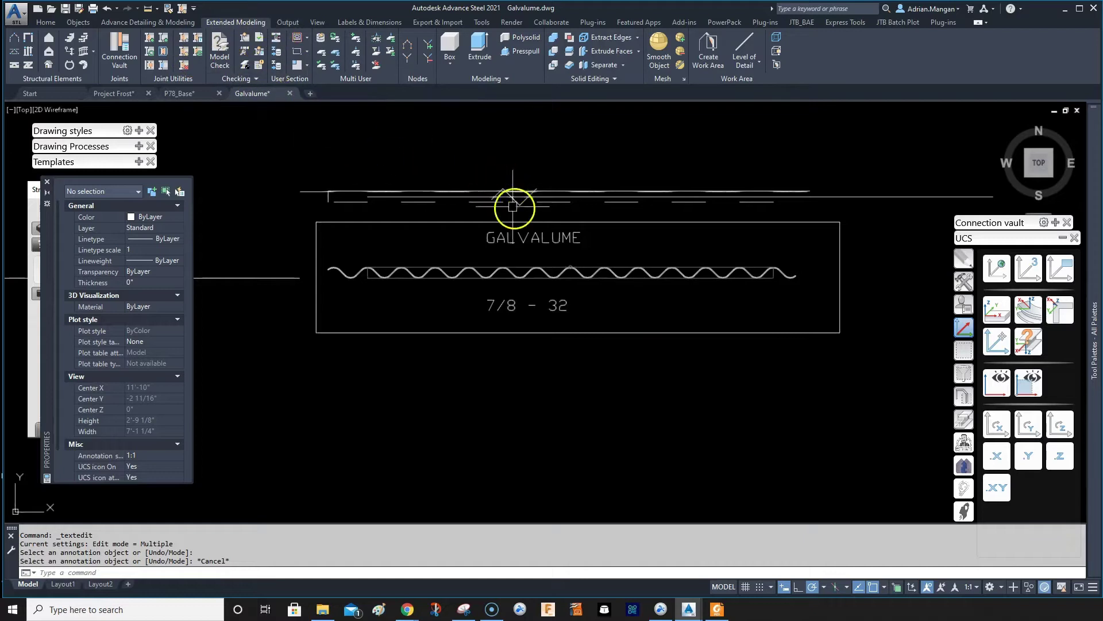
Make the user section frame layer, Hype_Frame, the current layer
middle_click_drag(562, 217, 616, 223)
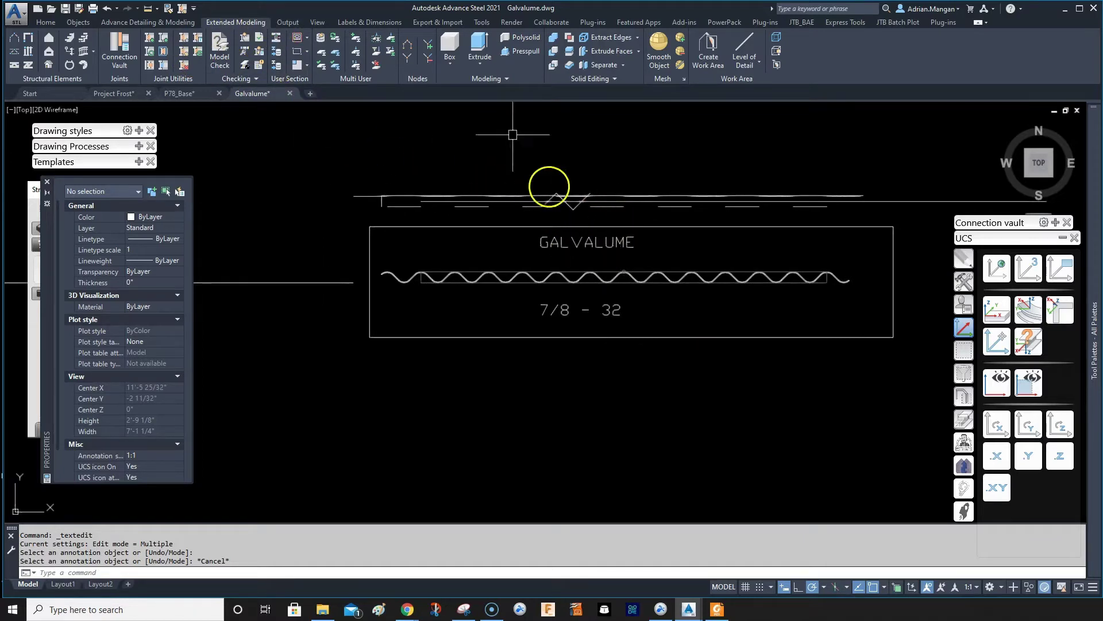
left_click(306, 40)
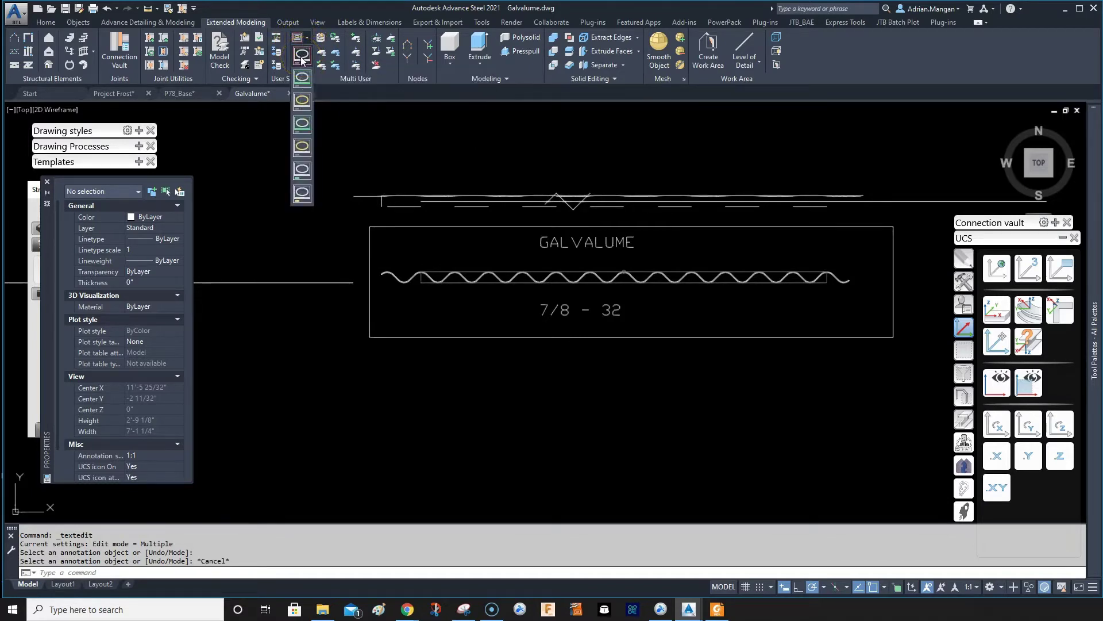
left_click(302, 57)
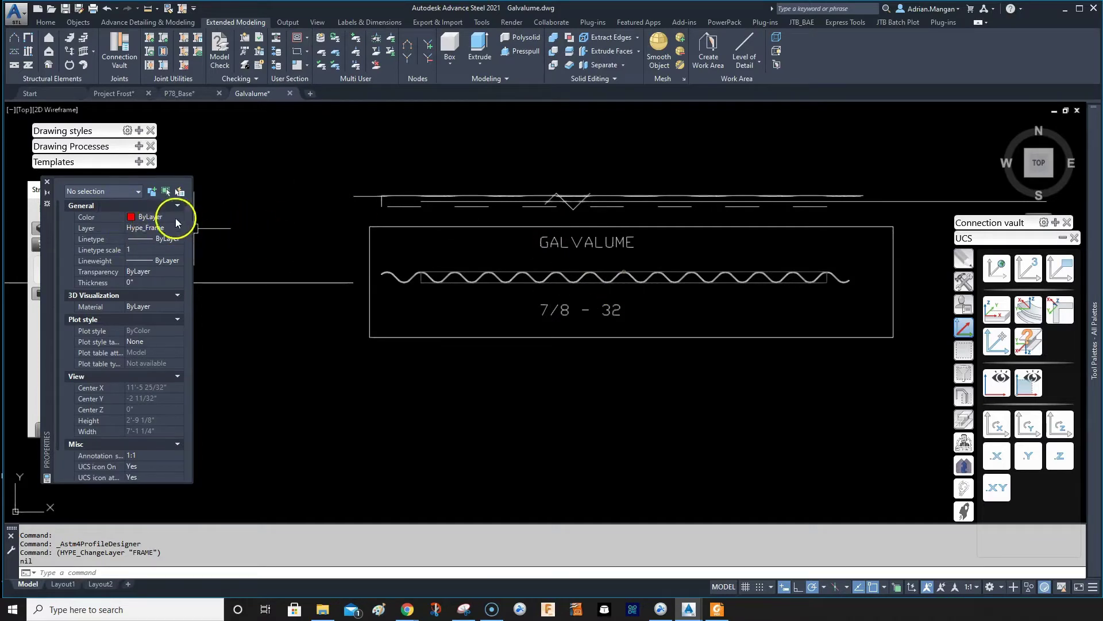
left_click(443, 227)
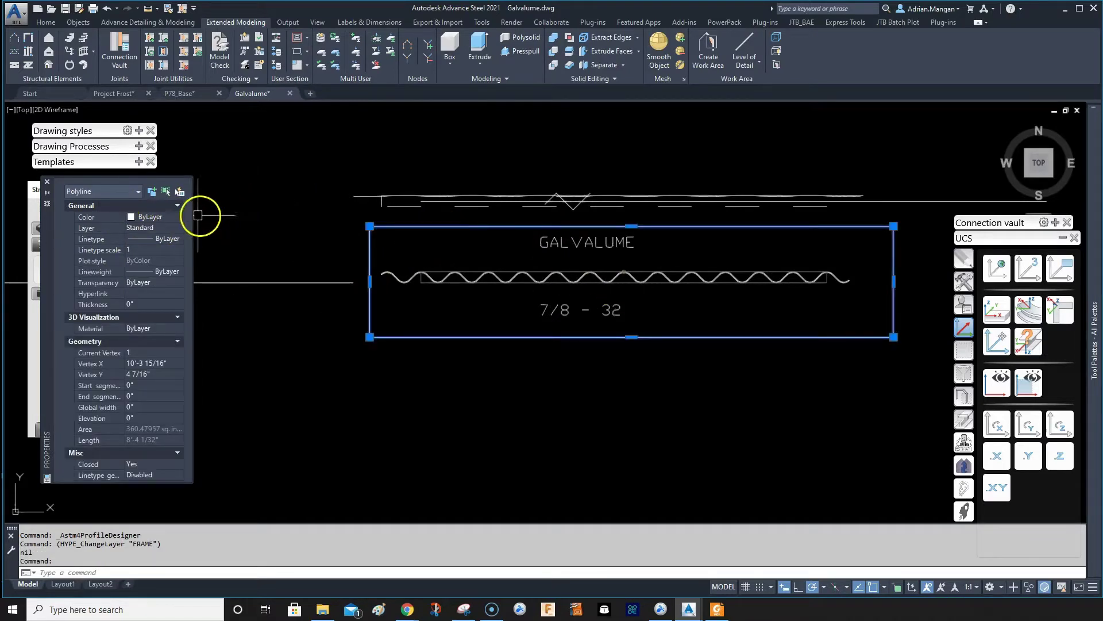
left_click(175, 216)
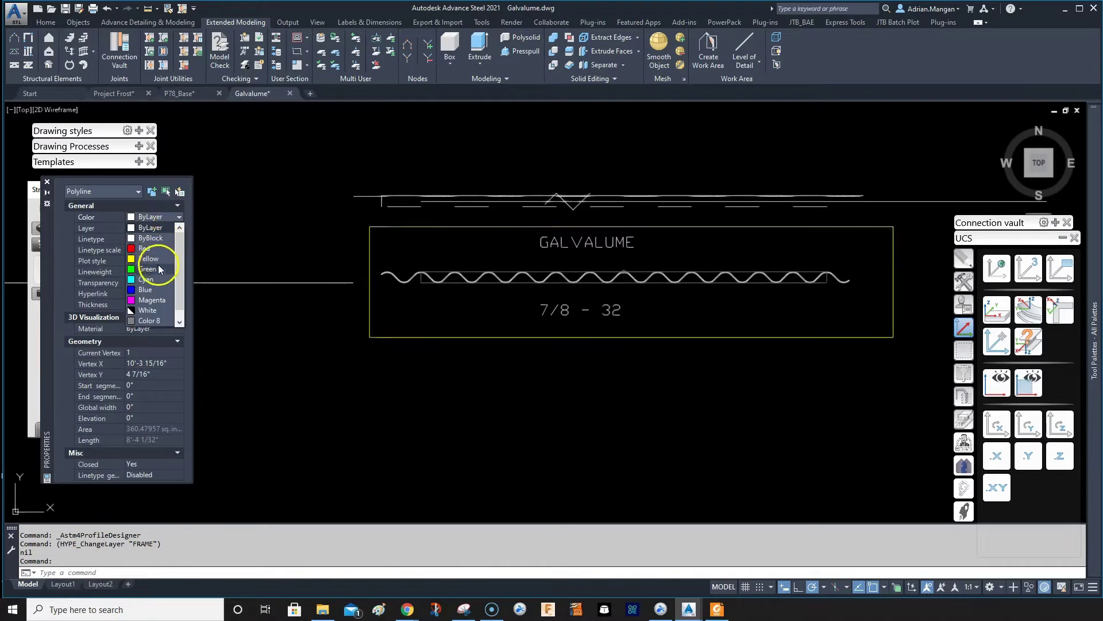
left_click(167, 219)
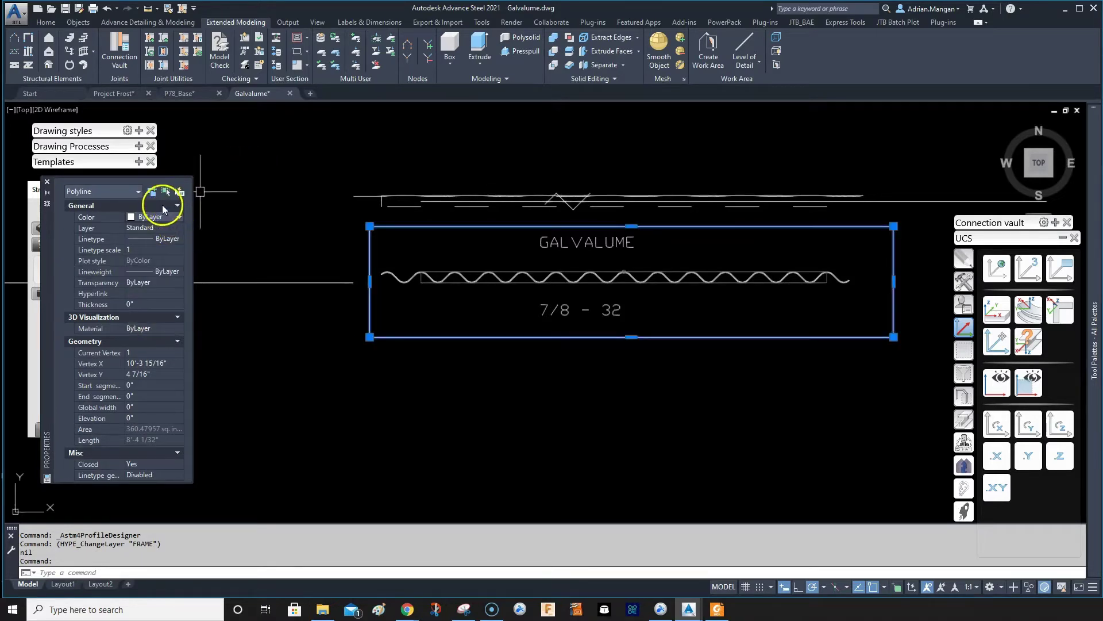
key("Escape")
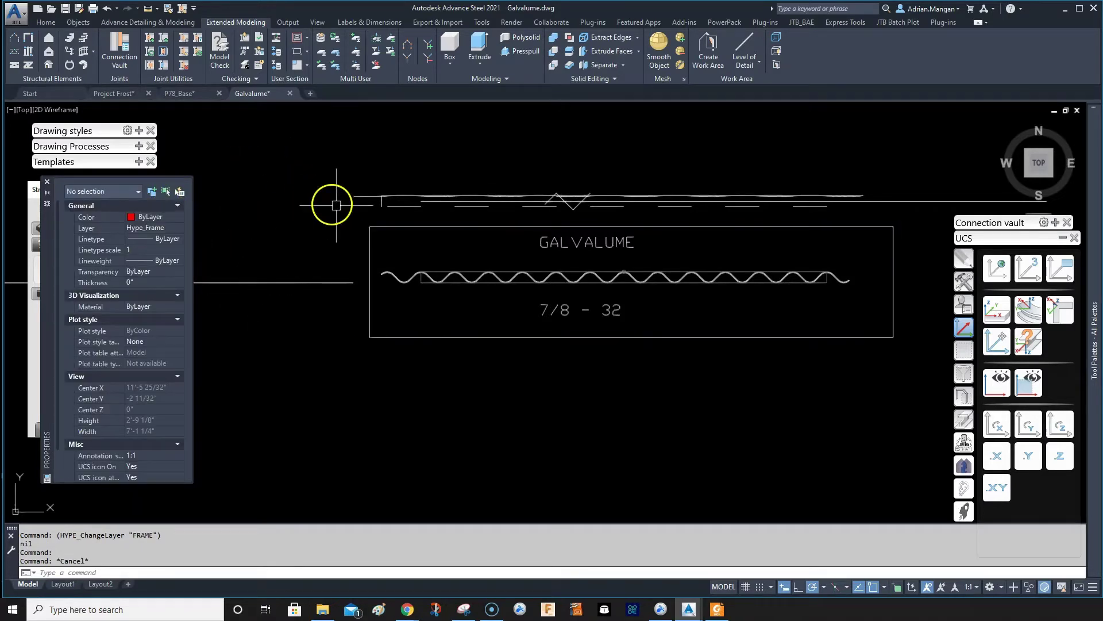
Put the rectangle enclosing the profile and its texts on the Hype_Frame layer
left_click(56, 23)
left_click(489, 226)
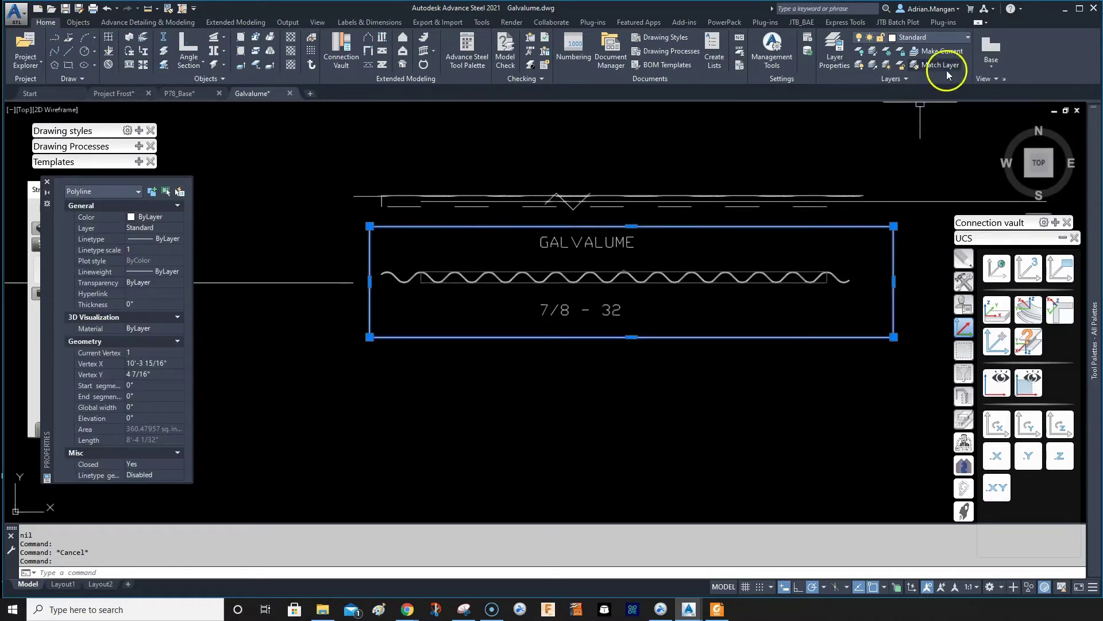
left_click(959, 38)
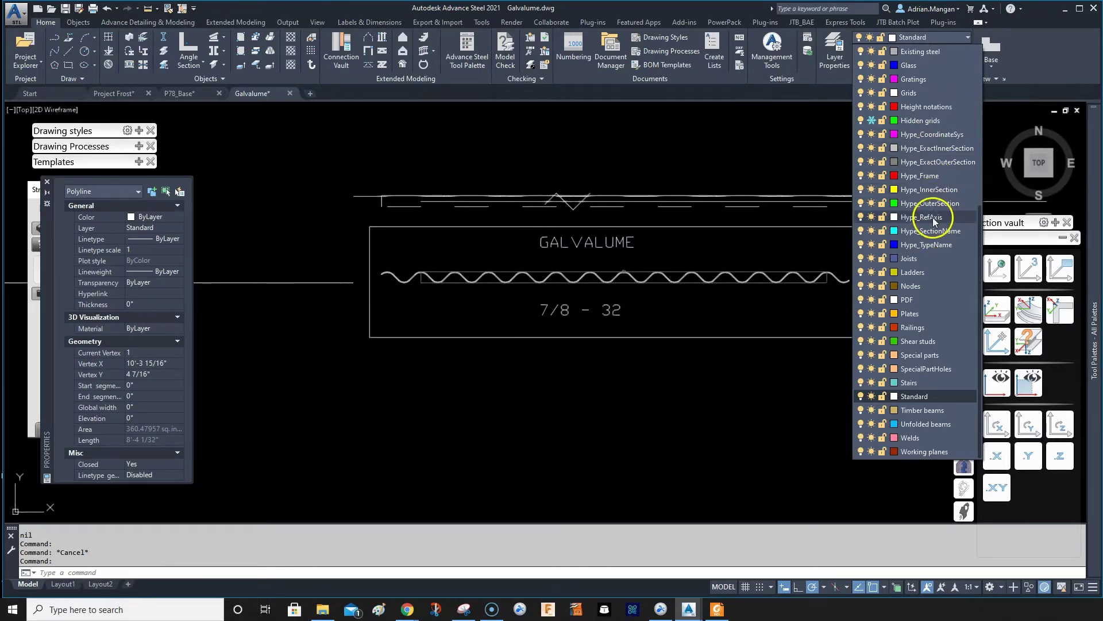
left_click(931, 177)
key("Escape")
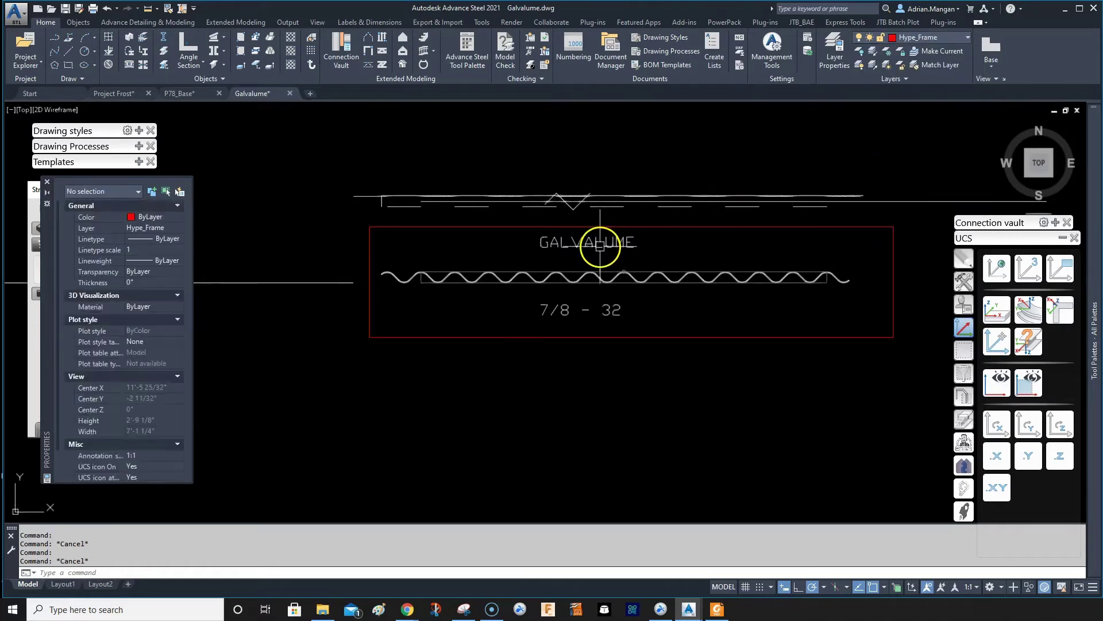
Put the GALVALUME text on the Hype_TypeName layer and clear the selection
left_click(540, 241)
left_click(954, 40)
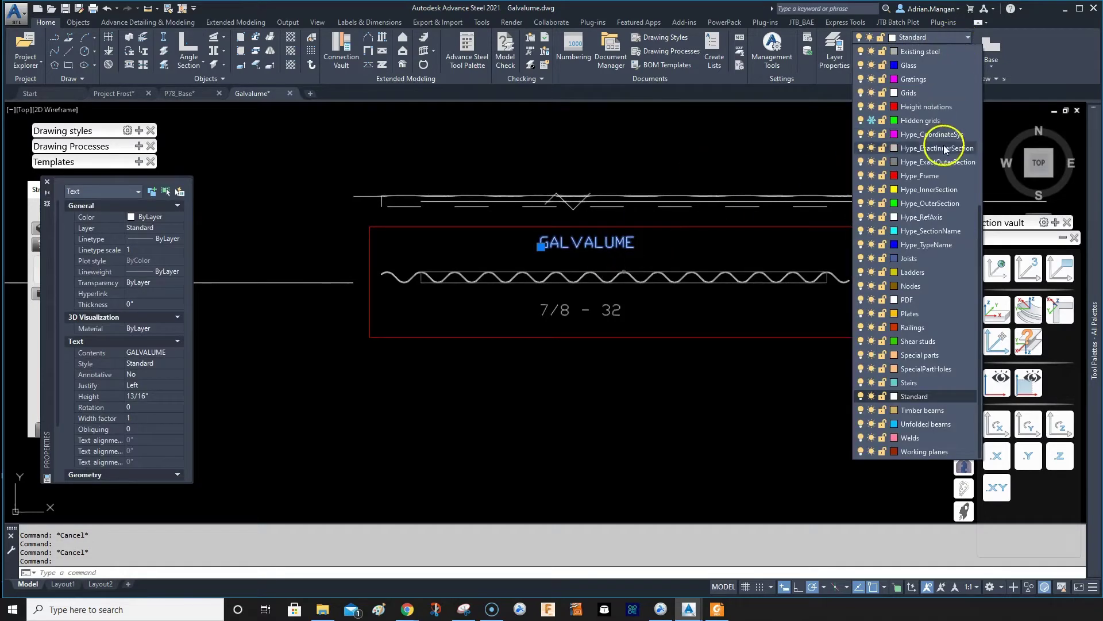
left_click(936, 244)
left_click(613, 309)
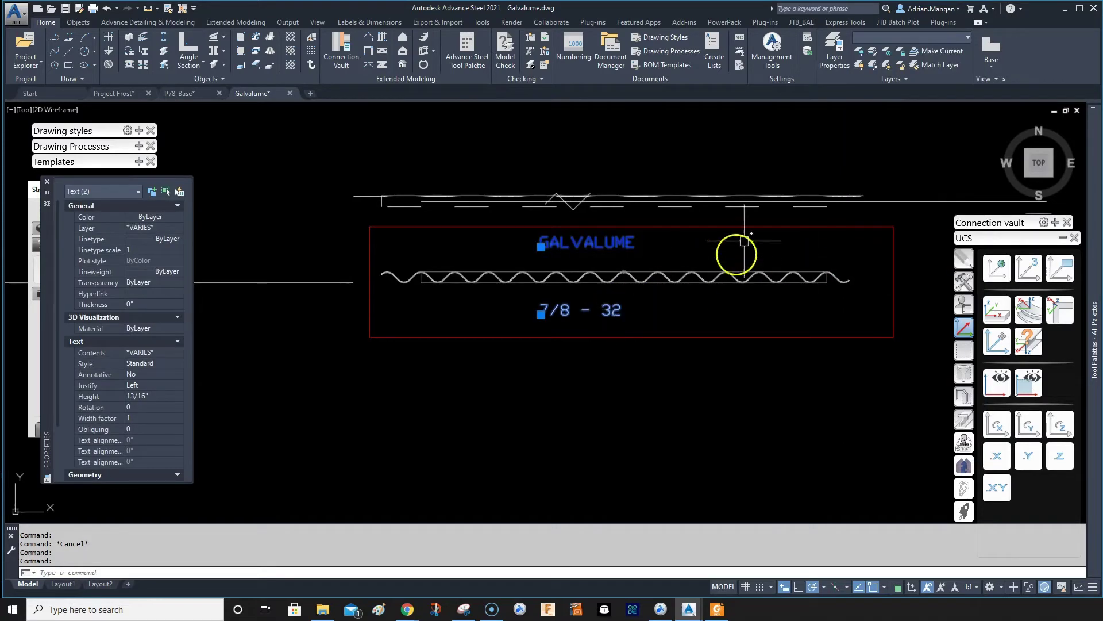
key("Escape")
Put the 7/8 - 32 text below the profile on the Hype_SectionName layer
left_click(611, 308)
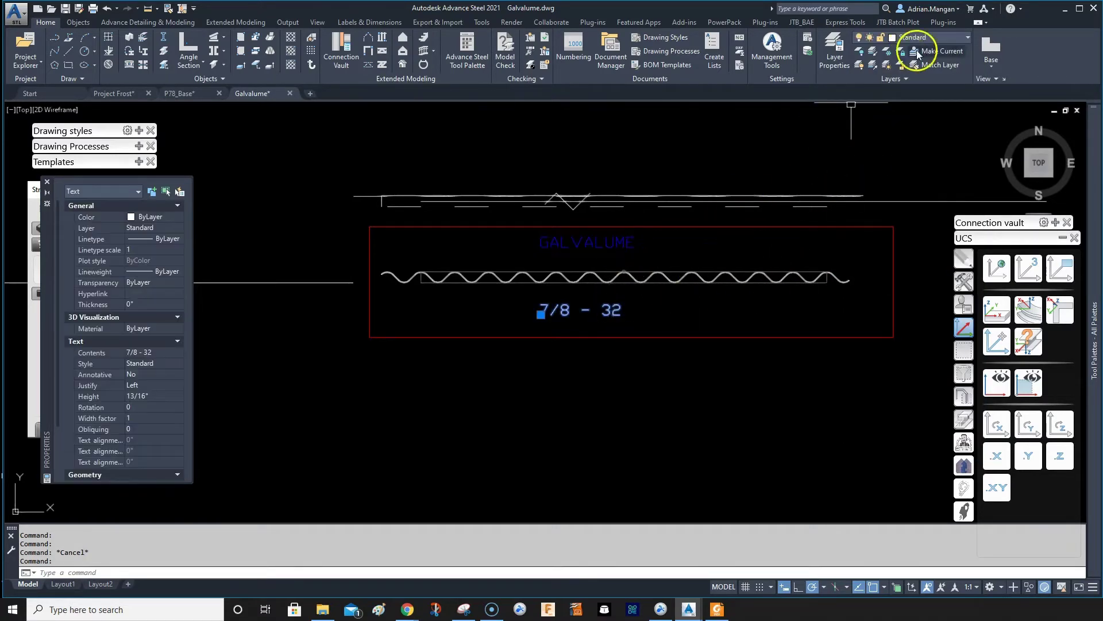
left_click(939, 38)
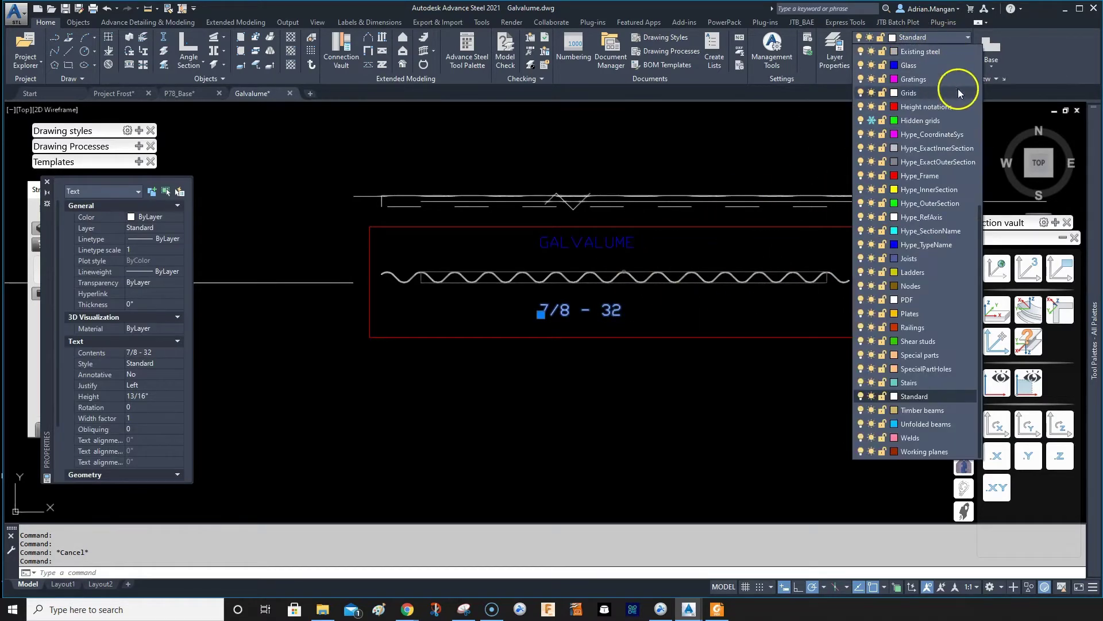
left_click(926, 232)
key("Escape")
Put the corrugated profile polyline on the Hype_ExactOuterSection layer
scroll(621, 270, "up", 5)
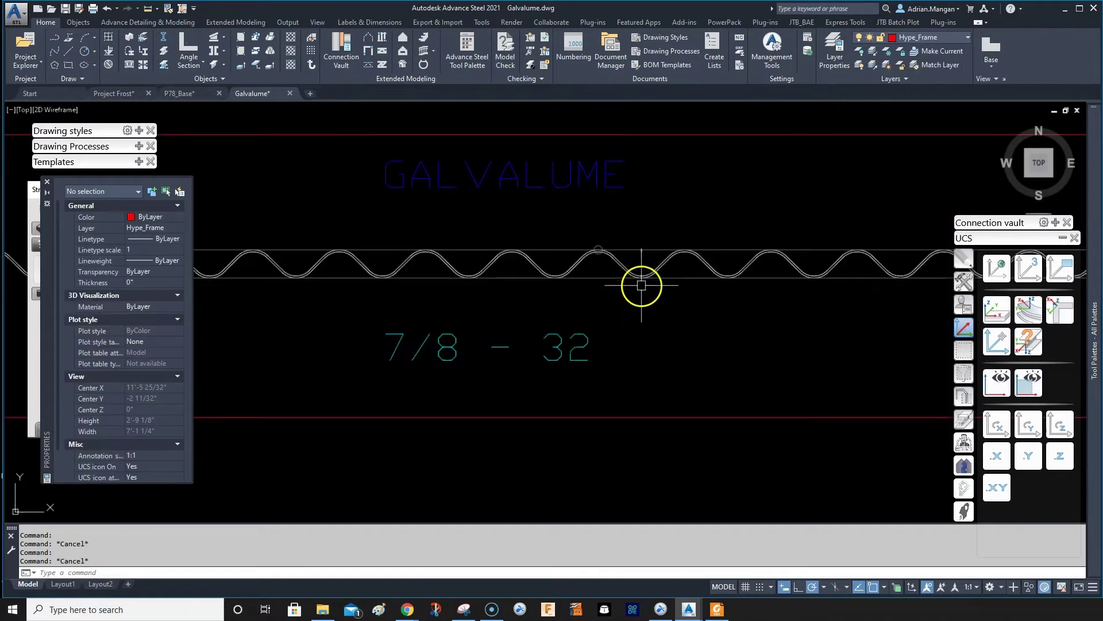
left_click(624, 265)
scroll(738, 242, "down", 4)
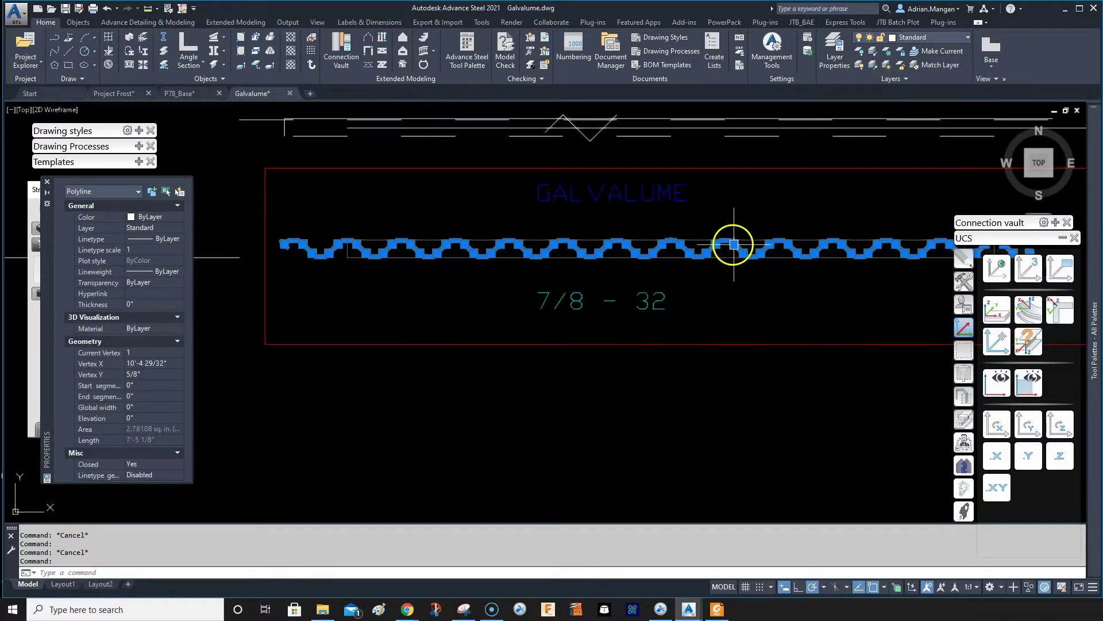
middle_click_drag(792, 242, 736, 253)
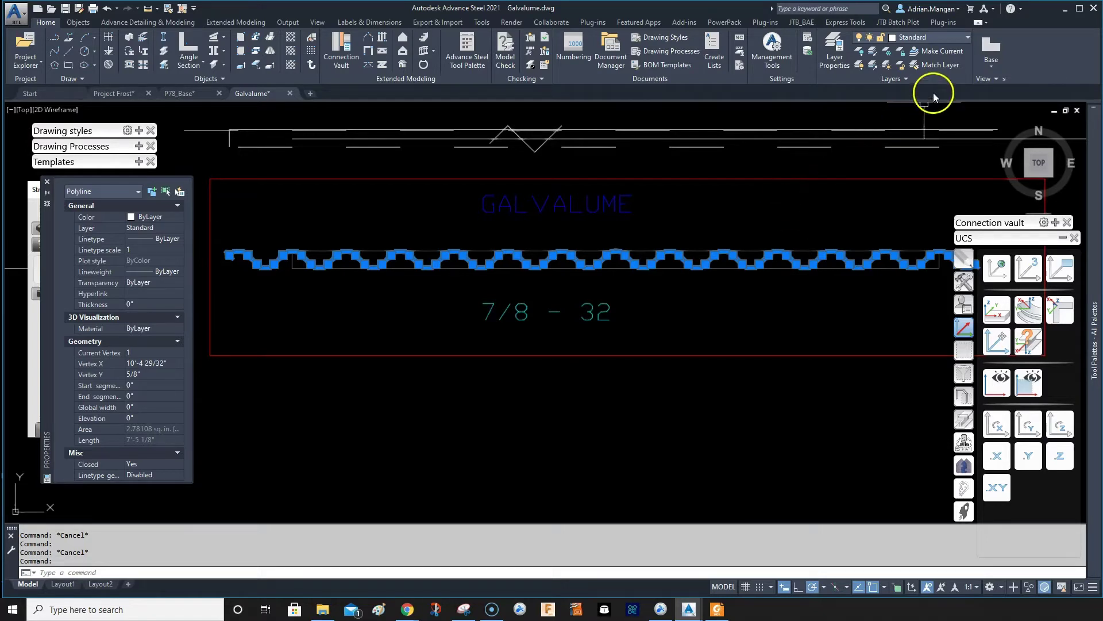
left_click(967, 37)
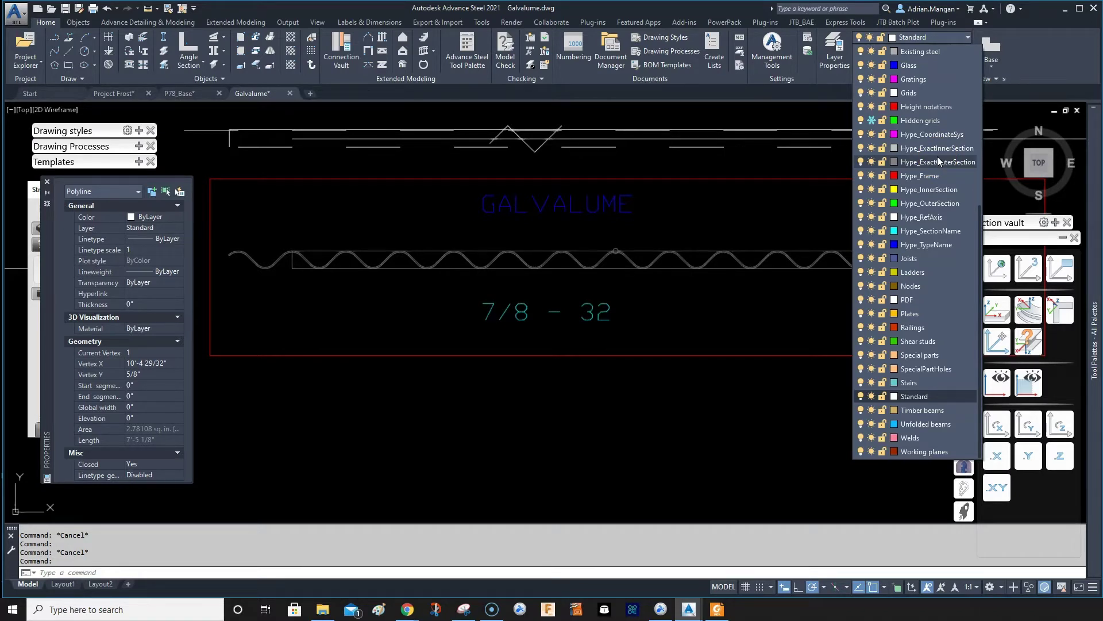
left_click(943, 150)
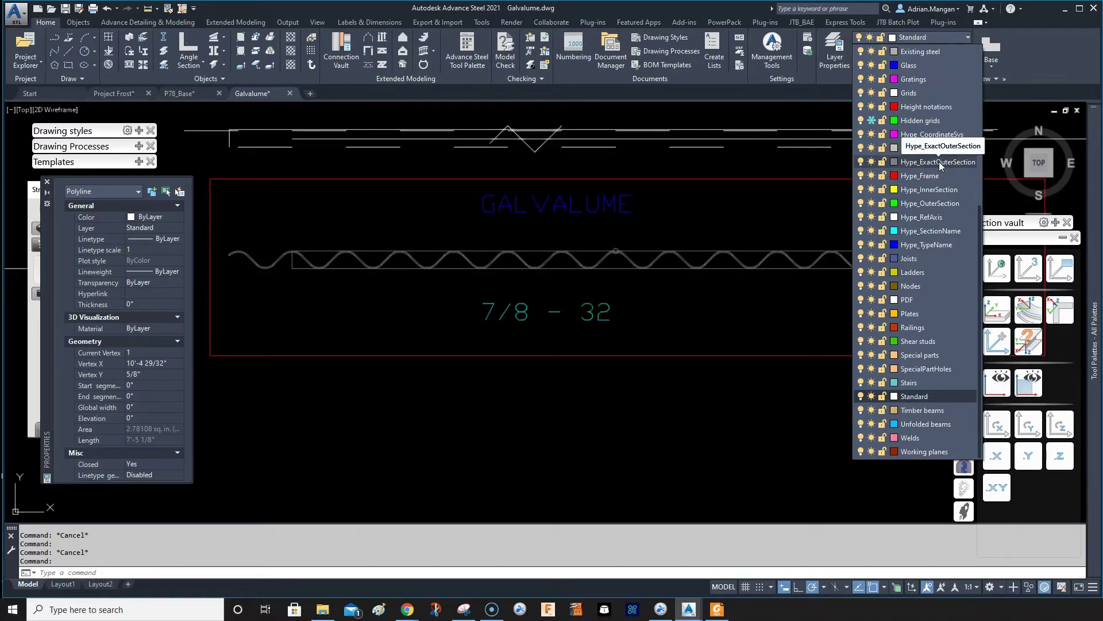
left_click(940, 162)
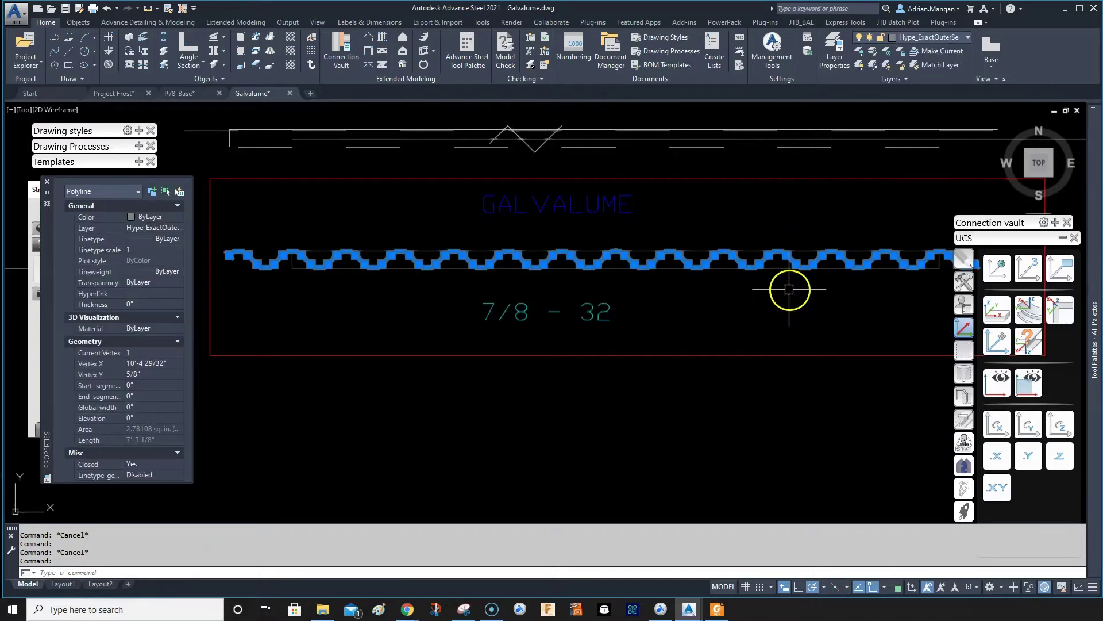
key("Escape")
Select the four lines forming the box around the corrugations and join them into one polyline
scroll(778, 272, "down", 2)
scroll(764, 263, "up", 2)
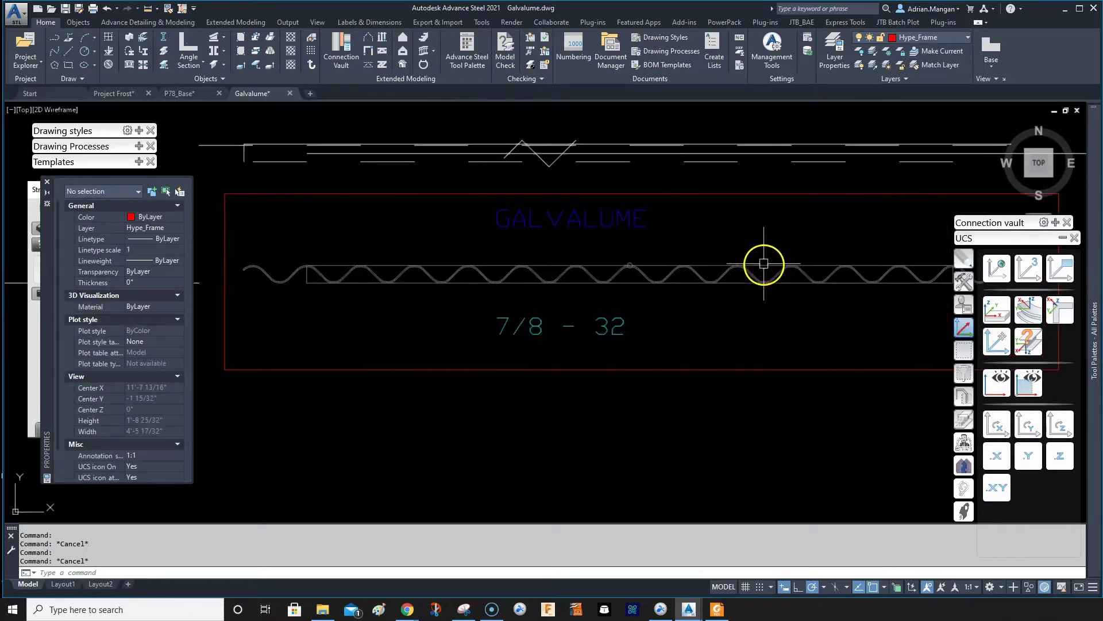
left_click(764, 264)
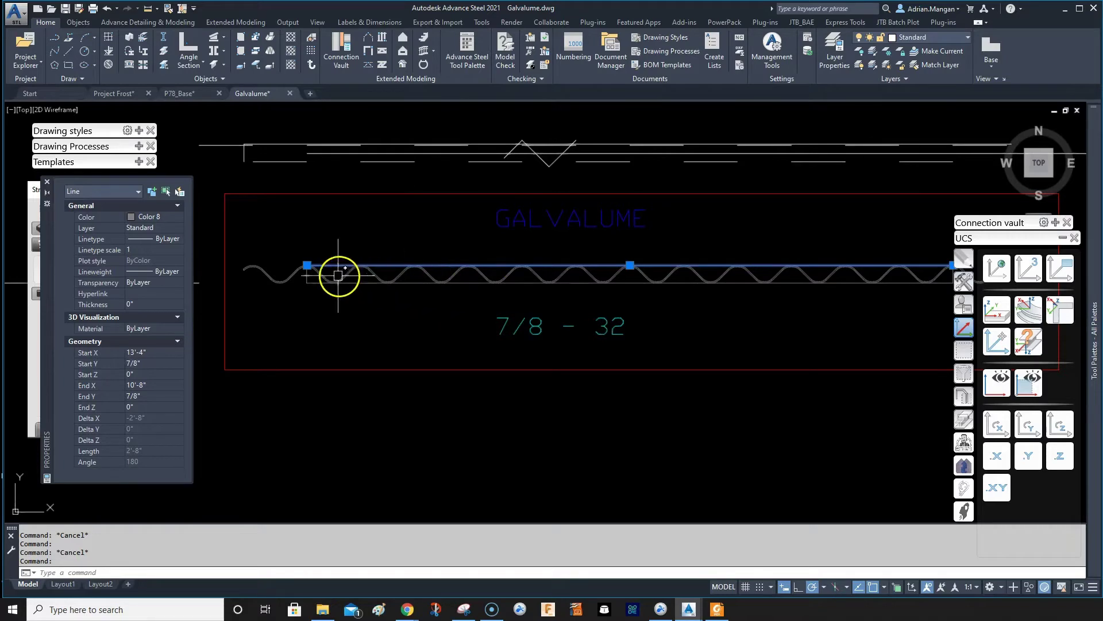
scroll(339, 275, "up", 4)
left_click(306, 275)
left_click(313, 281)
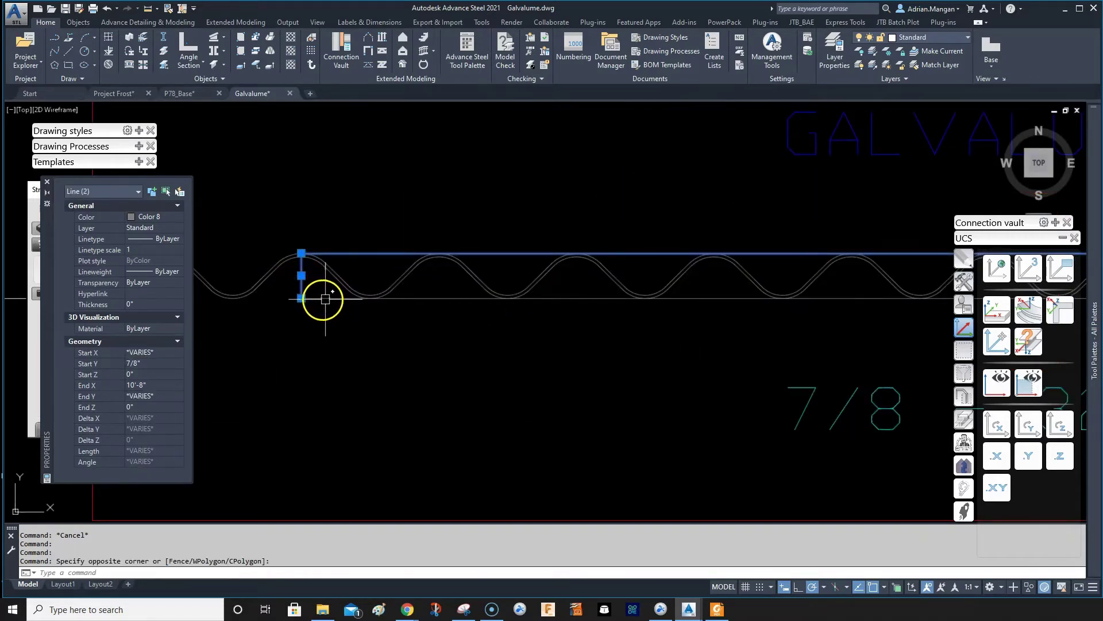
left_click(389, 305)
scroll(337, 264, "down", 3)
scroll(655, 262, "up", 3)
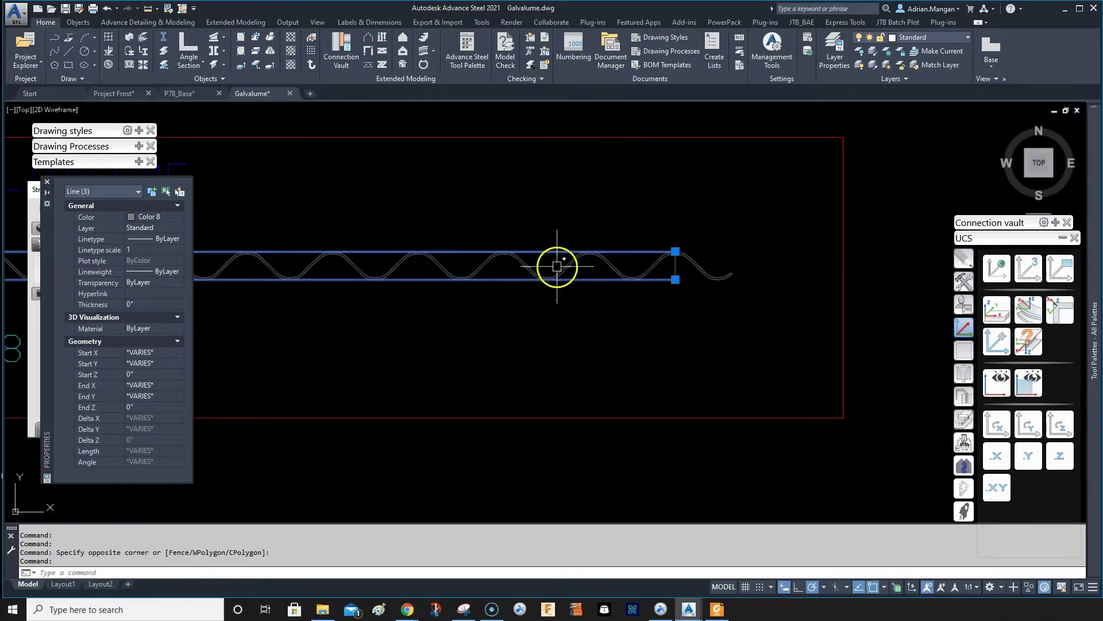
scroll(684, 263, "up", 2)
left_click(683, 266)
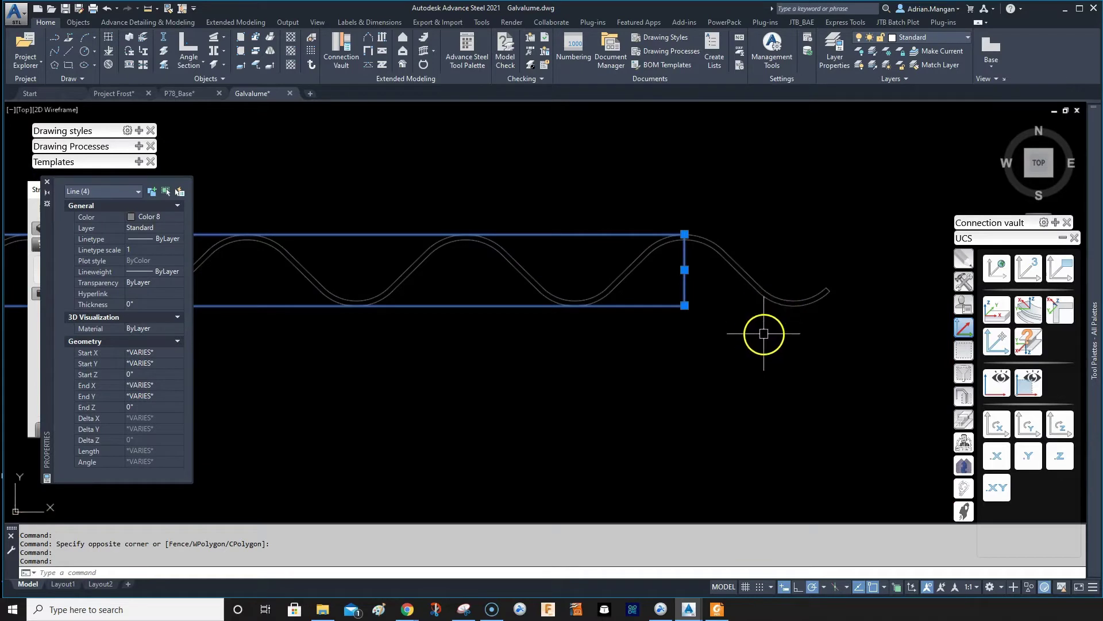
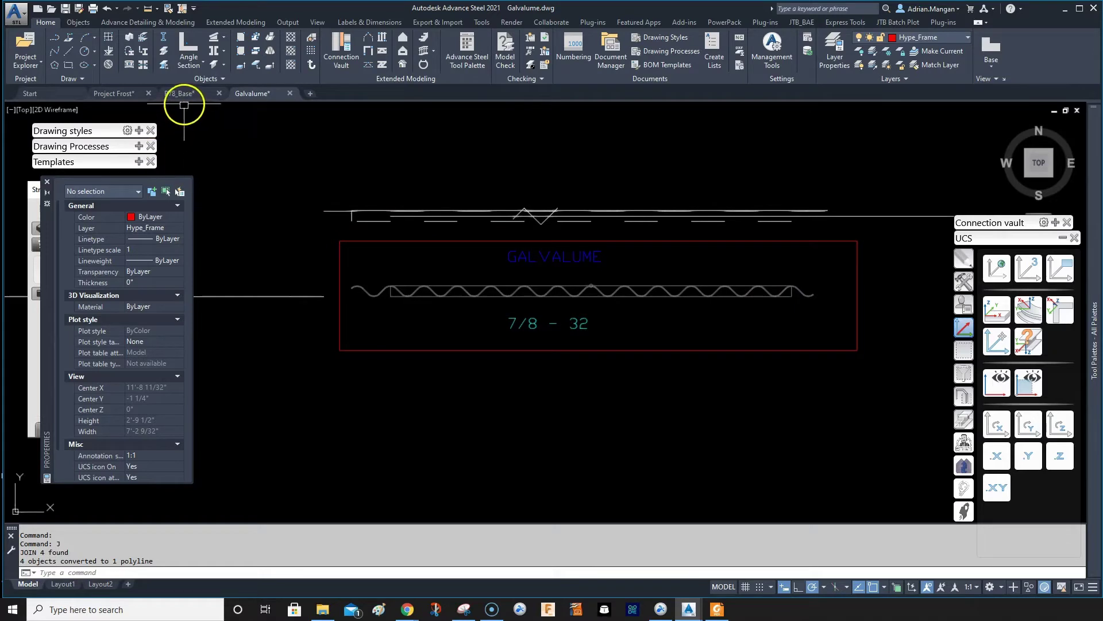
Try to insert an upper-left reference axis at the box's upper-left corner, on the crest of the corrugation
left_click(249, 23)
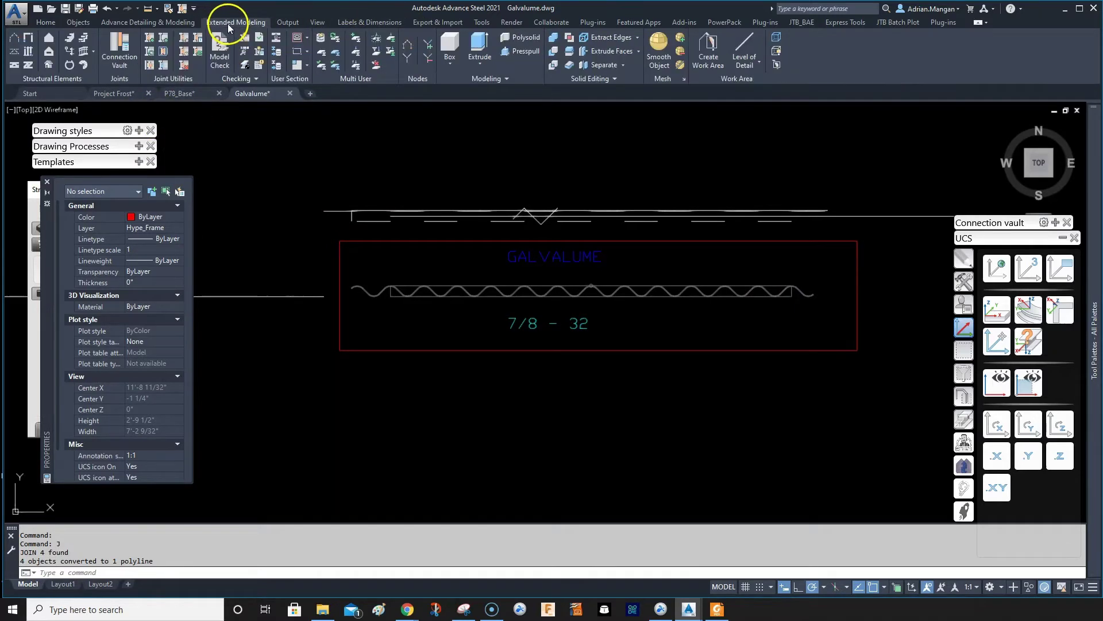
left_click(306, 69)
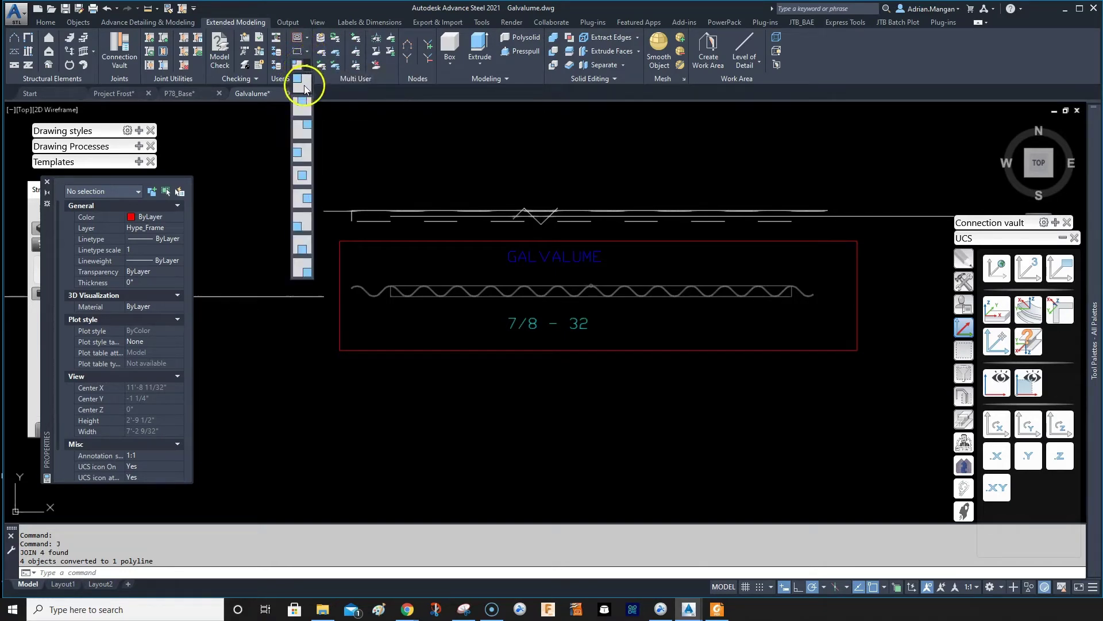
left_click(302, 87)
scroll(384, 281, "up", 5)
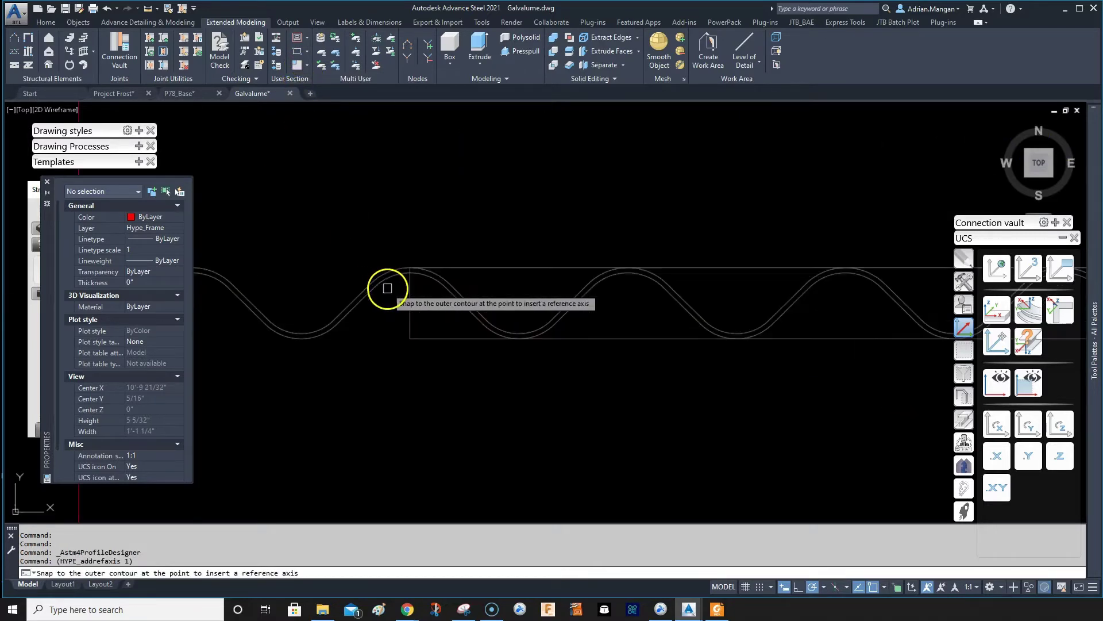
scroll(387, 288, "up", 3)
left_click(431, 262)
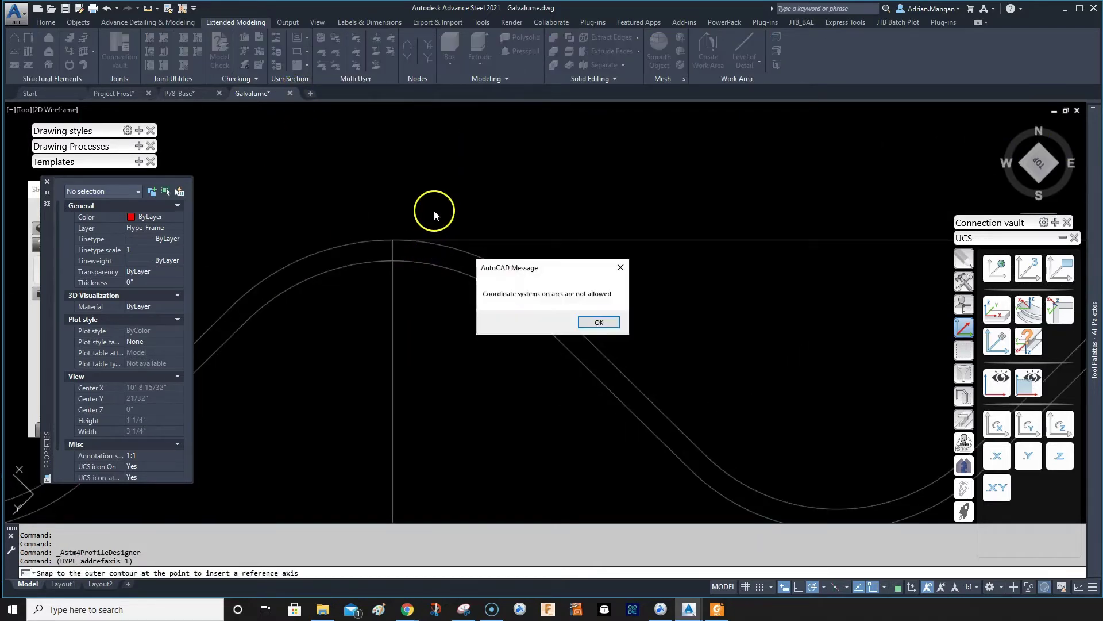
left_click(599, 322)
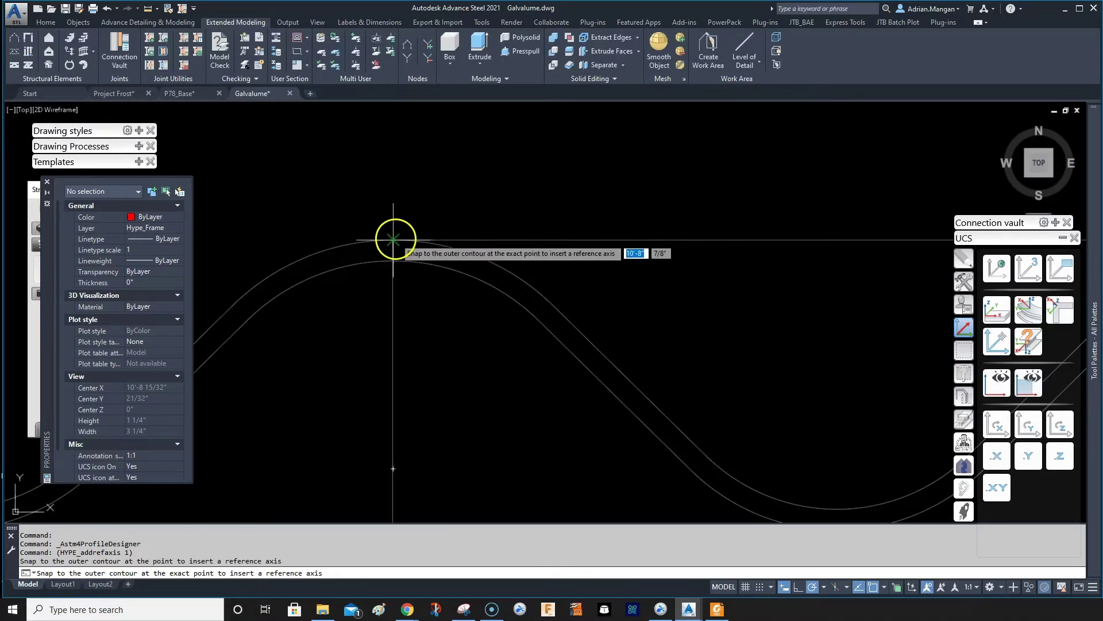
scroll(393, 239, "up", 3)
key("Escape")
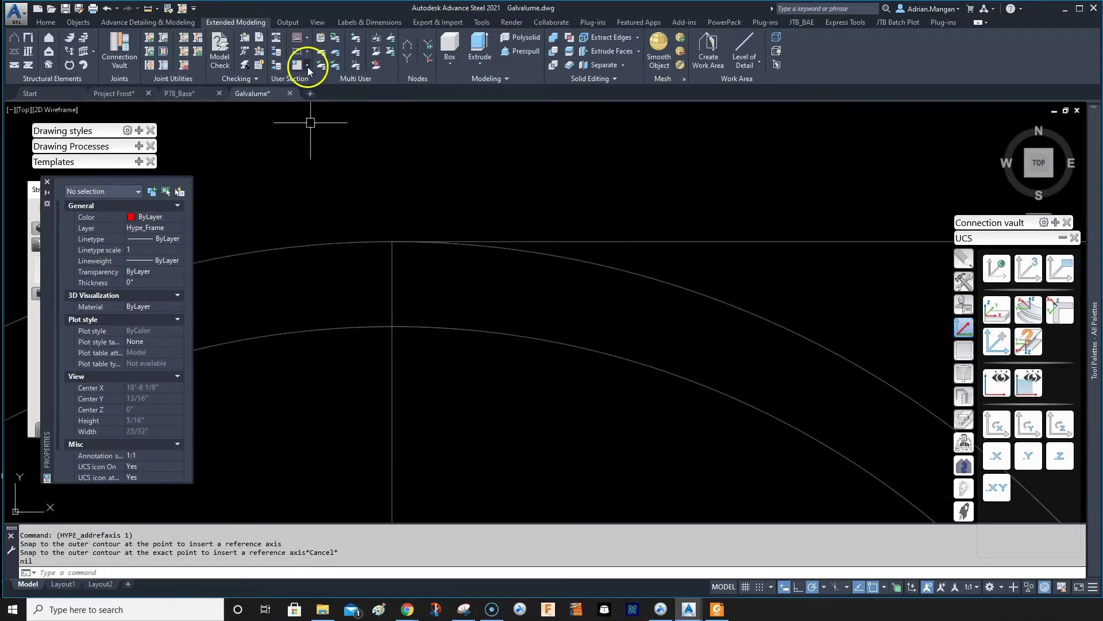
Insert an upper-left reference axis on the box's top line at about X 10'-8 1/16", Y 7/8", and select its block
left_click(308, 66)
left_click(303, 117)
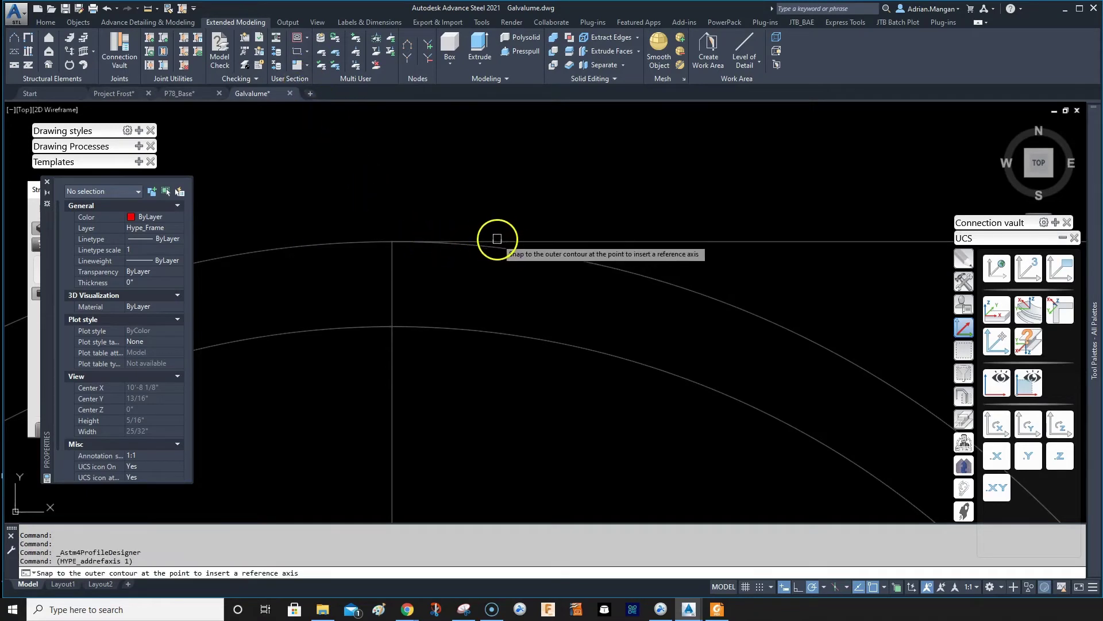
left_click(497, 238)
scroll(411, 240, "down", 3)
scroll(448, 236, "down", 3)
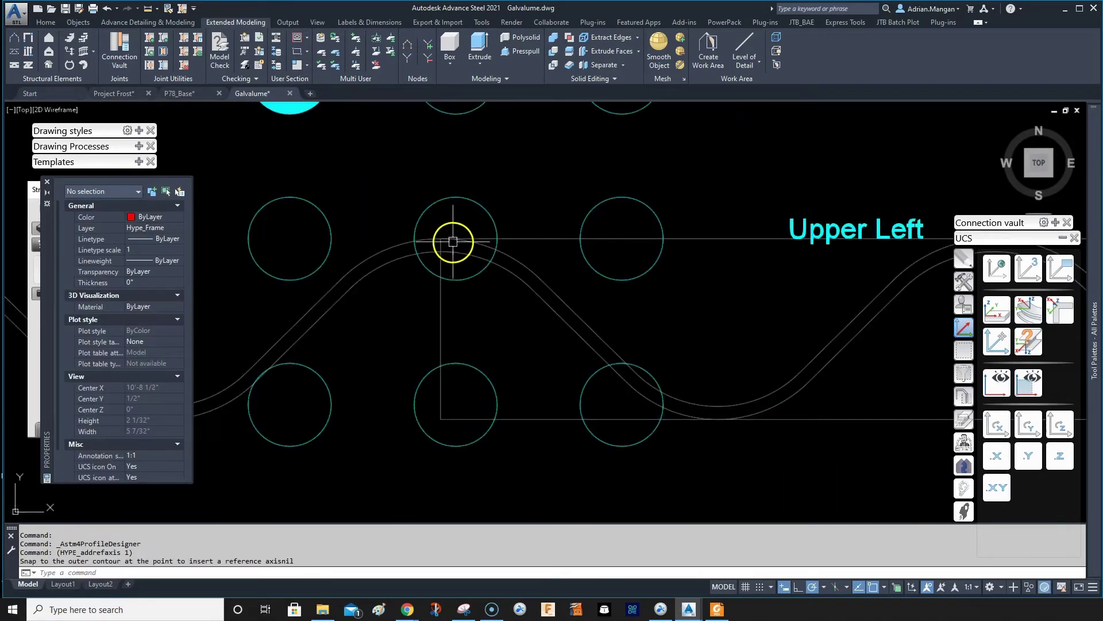
left_click(493, 223)
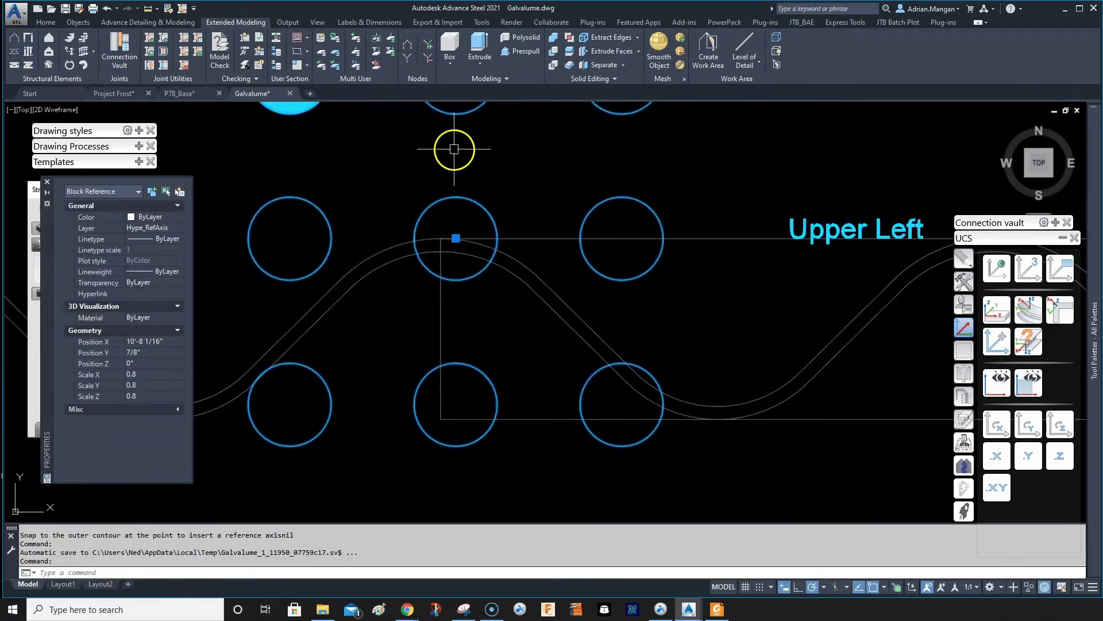
Delete the misplaced upper-left reference axis and insert a new one at the intersection forming the box's upper-left corner
key("Delete")
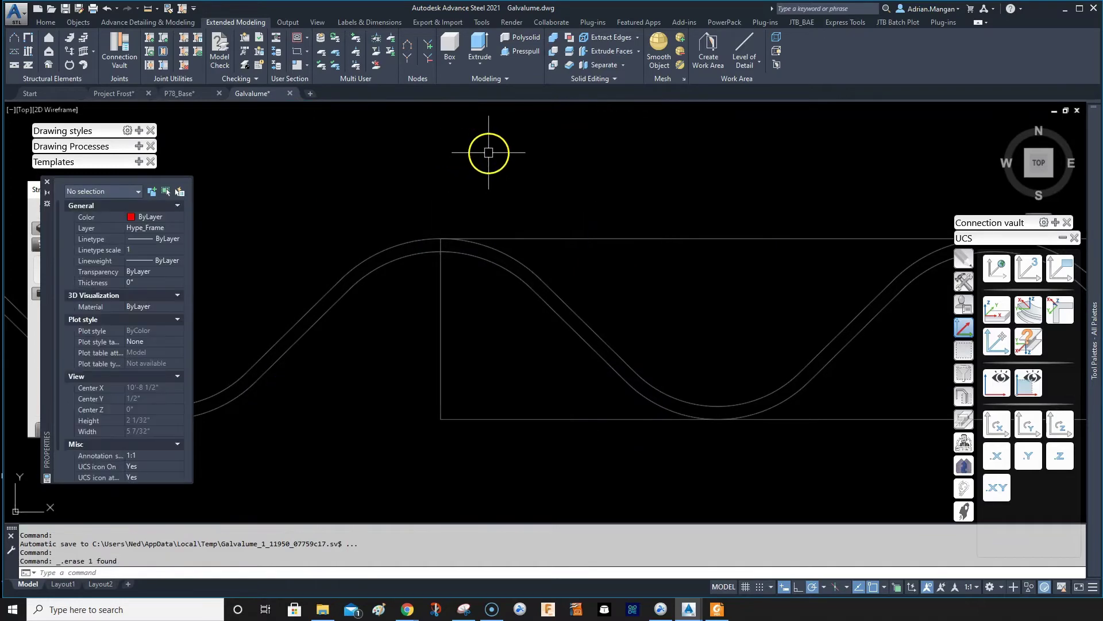
left_click(296, 66)
scroll(456, 242, "up", 4)
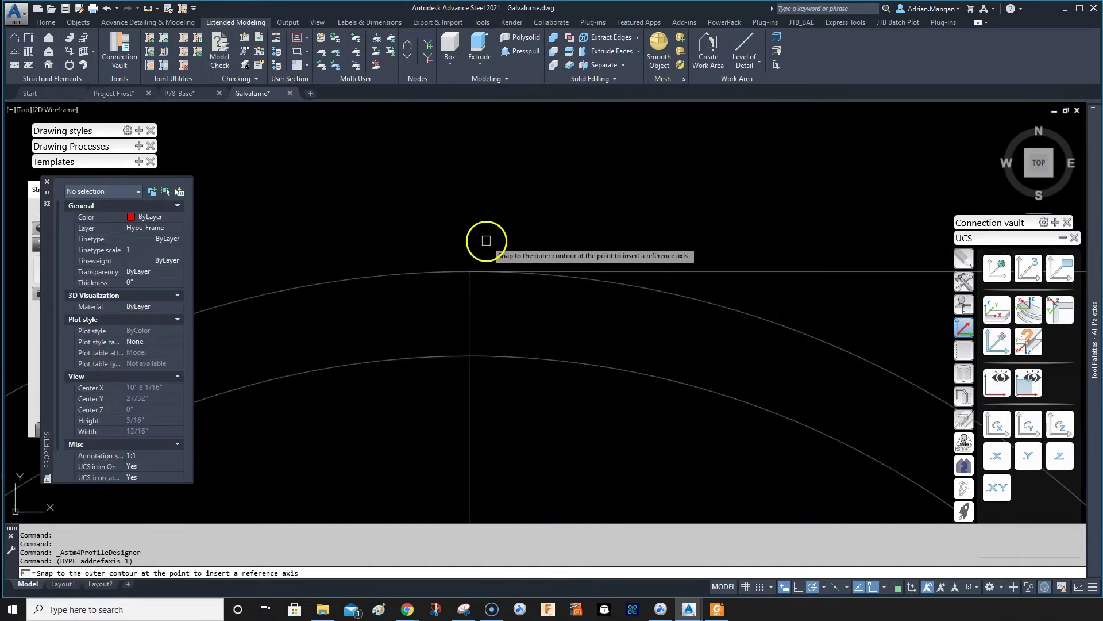
right_click(486, 241, "shift")
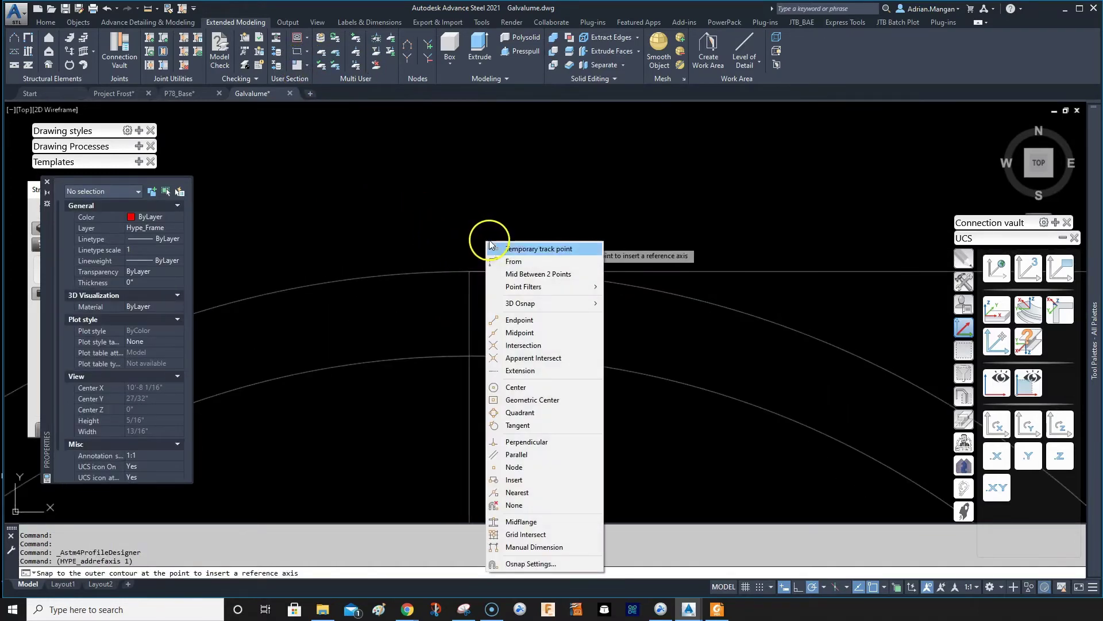
left_click(530, 345)
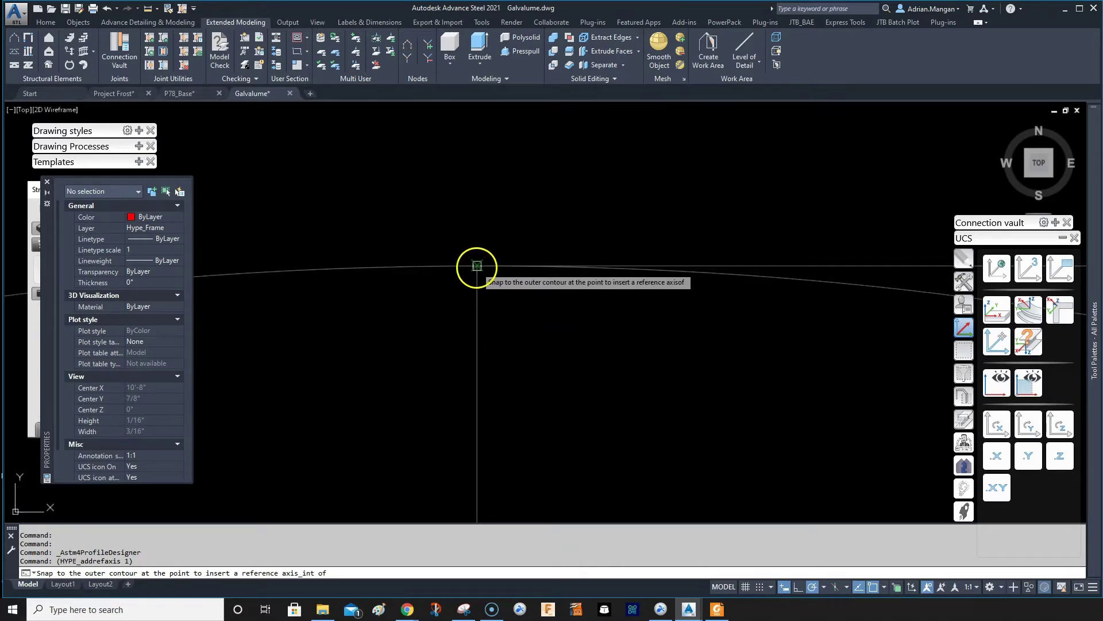
left_click(471, 271)
scroll(475, 261, "up", 4)
scroll(540, 246, "down", 6)
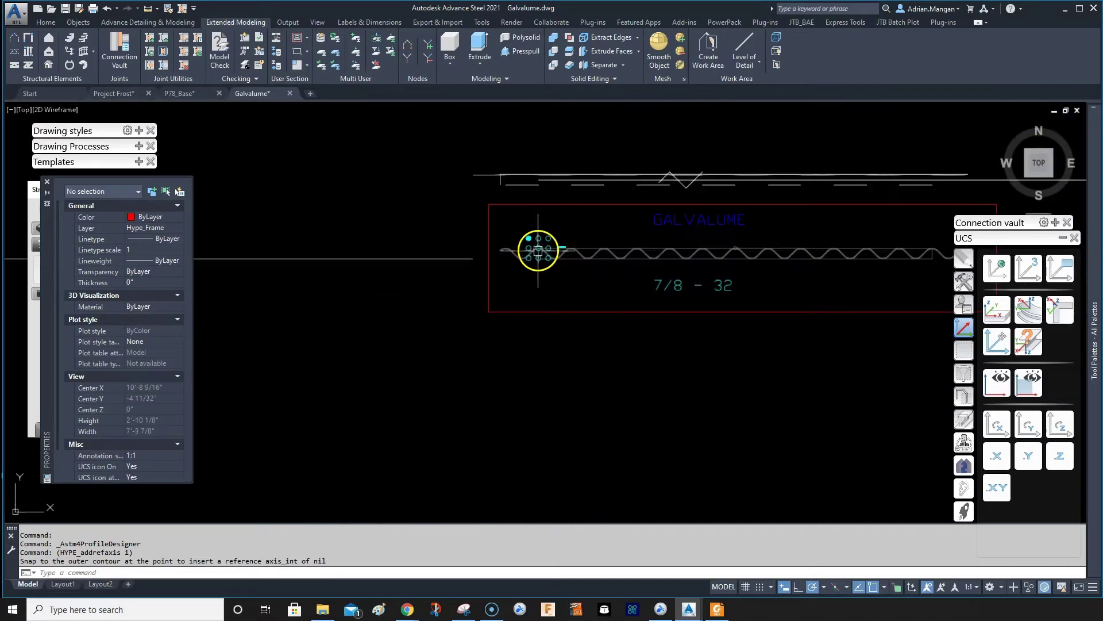
Insert an upper-middle reference axis at the center of the small circle on the box's top line
scroll(537, 246, "up", 3)
scroll(537, 247, "down", 2)
middle_click_drag(537, 246, 444, 272)
middle_click_drag(640, 288, 604, 288)
middle_click_drag(709, 271, 475, 270)
scroll(763, 265, "up", 10)
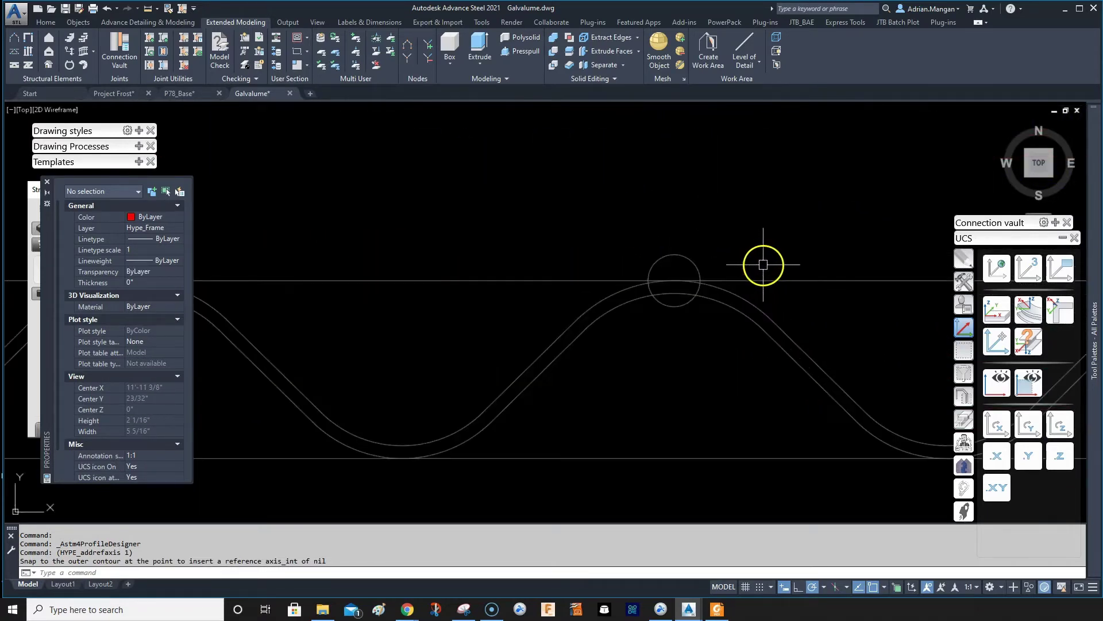
left_click(315, 69)
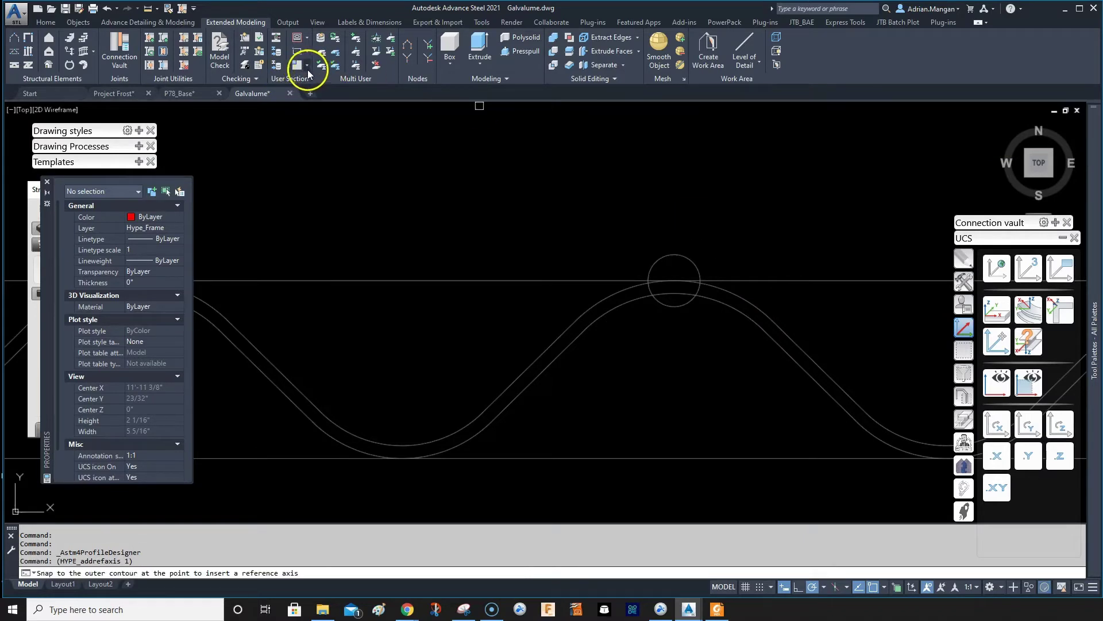
left_click(308, 67)
left_click(308, 91)
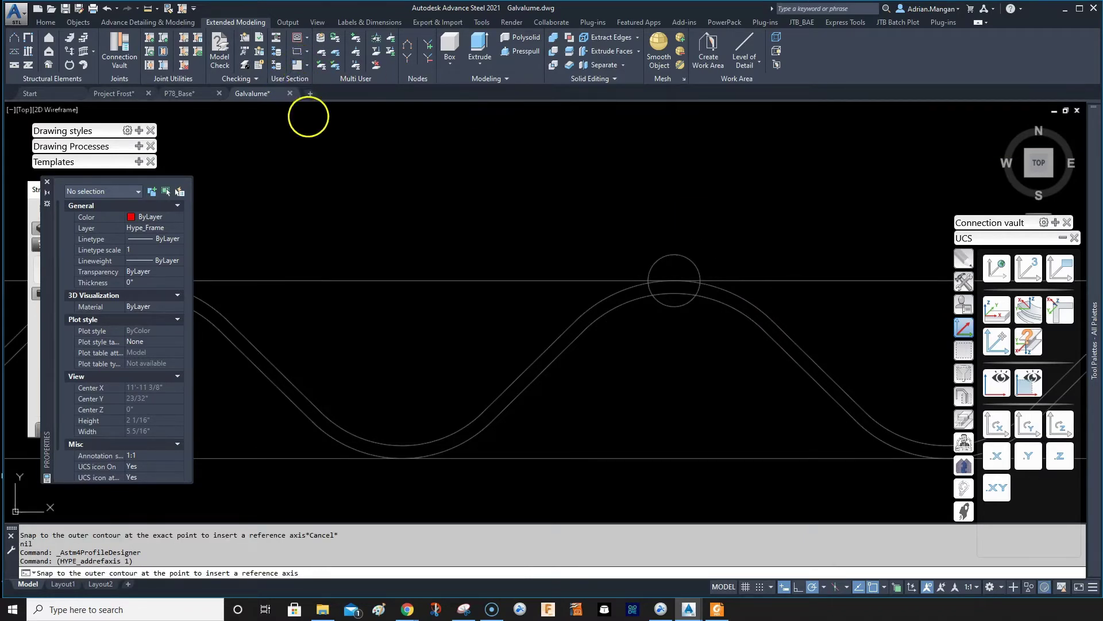
right_click(731, 243, "shift")
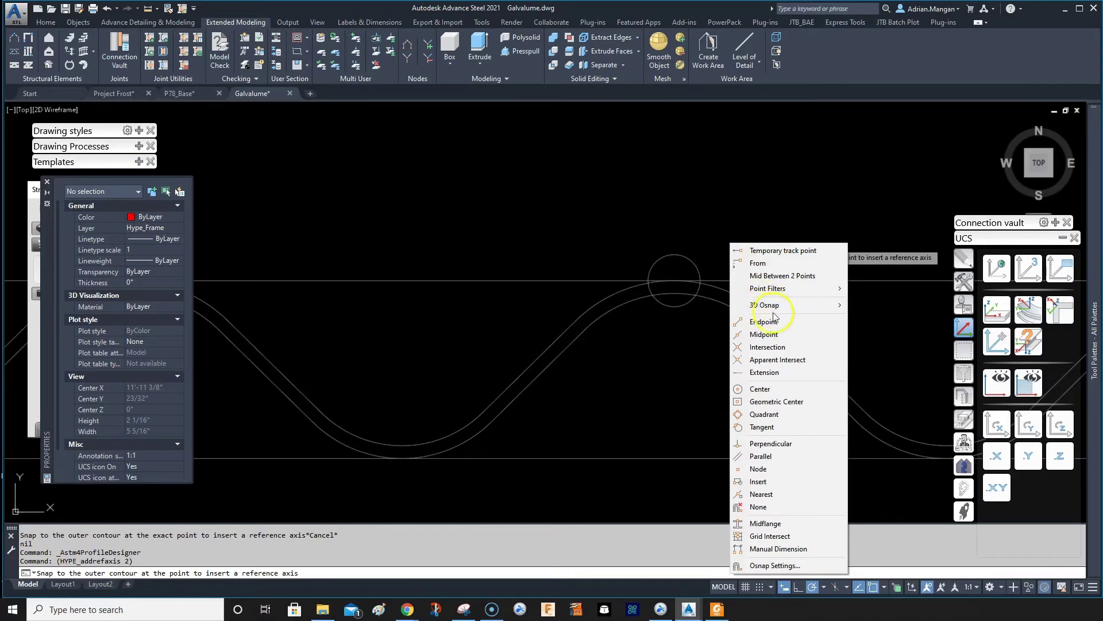
left_click(804, 388)
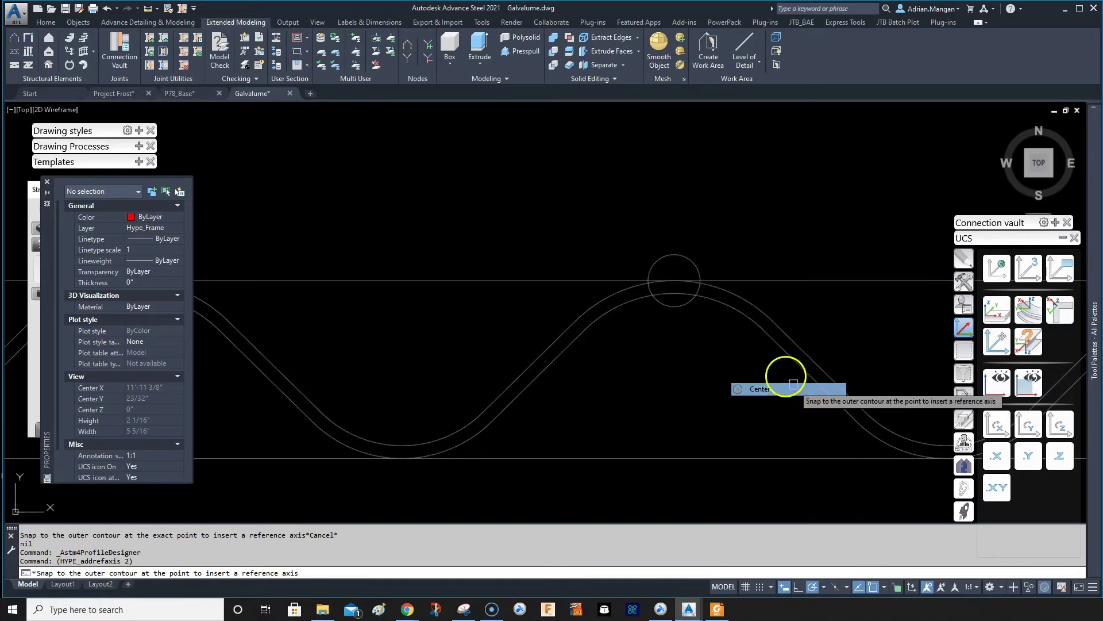
left_click(698, 261)
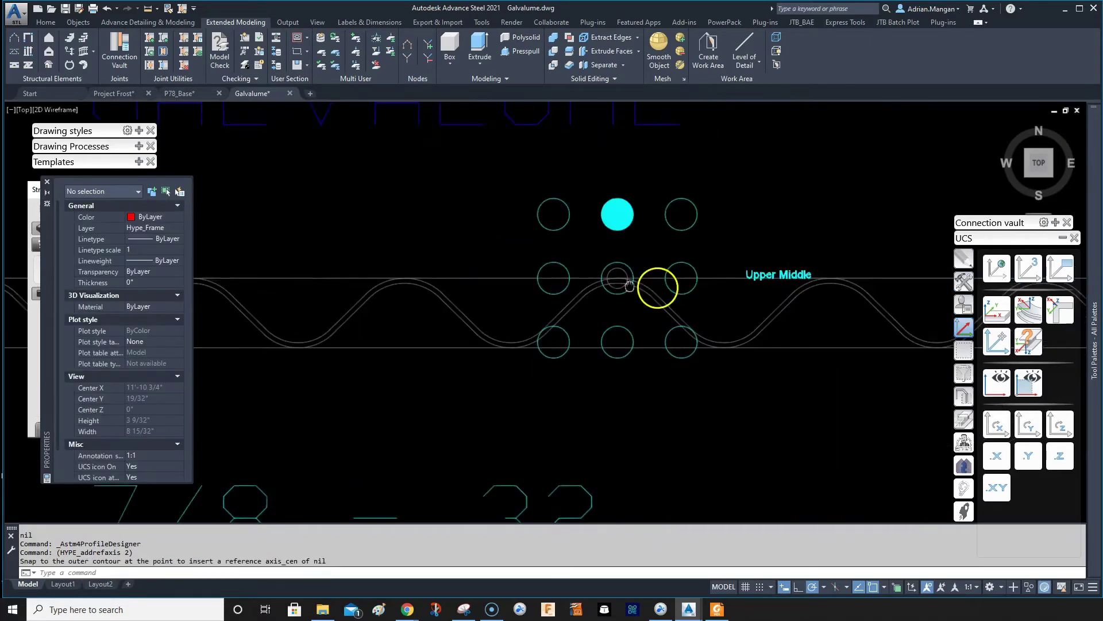
Insert an upper-right reference axis at the endpoint forming the box's upper-right corner
scroll(644, 235, "down", 2)
scroll(320, 258, "up", 2)
scroll(891, 246, "up", 2)
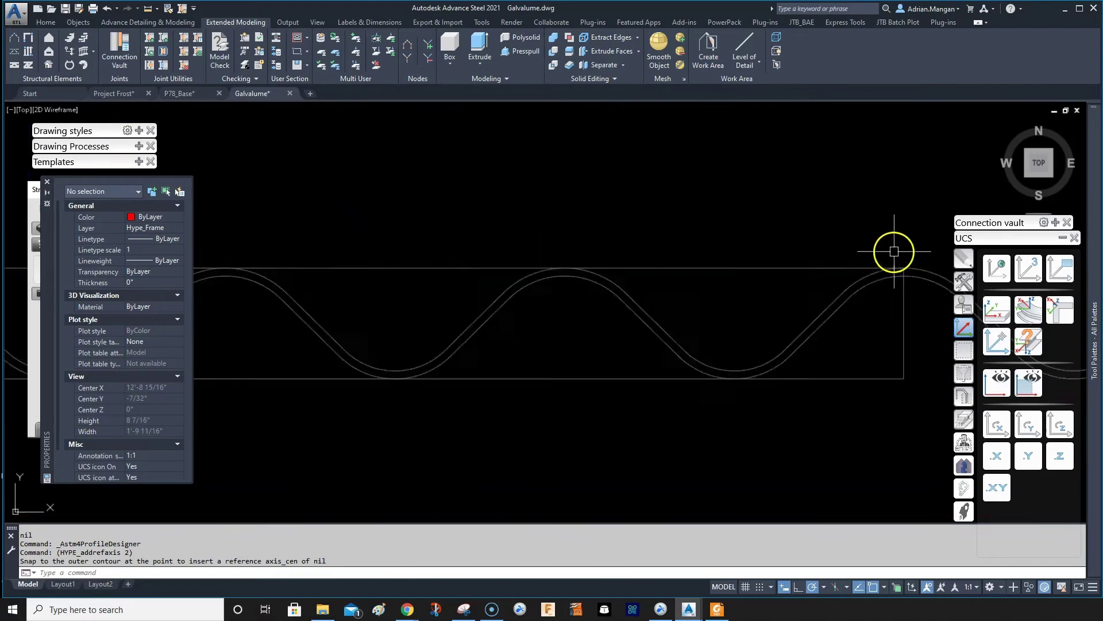
scroll(908, 278, "up", 3)
middle_click_drag(908, 278, 601, 265)
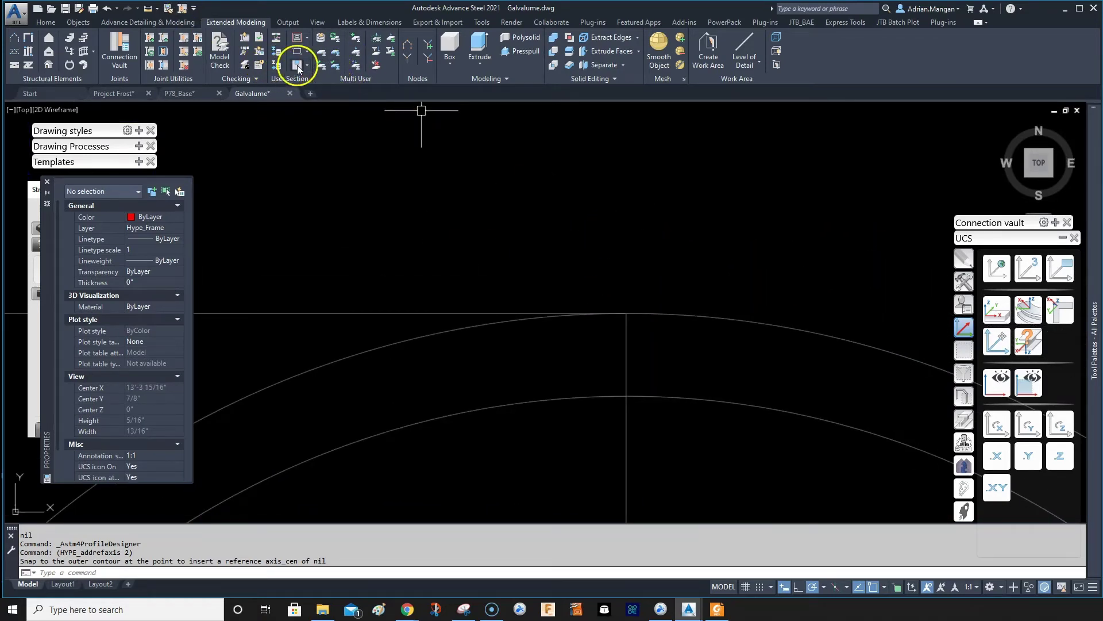
left_click(307, 67)
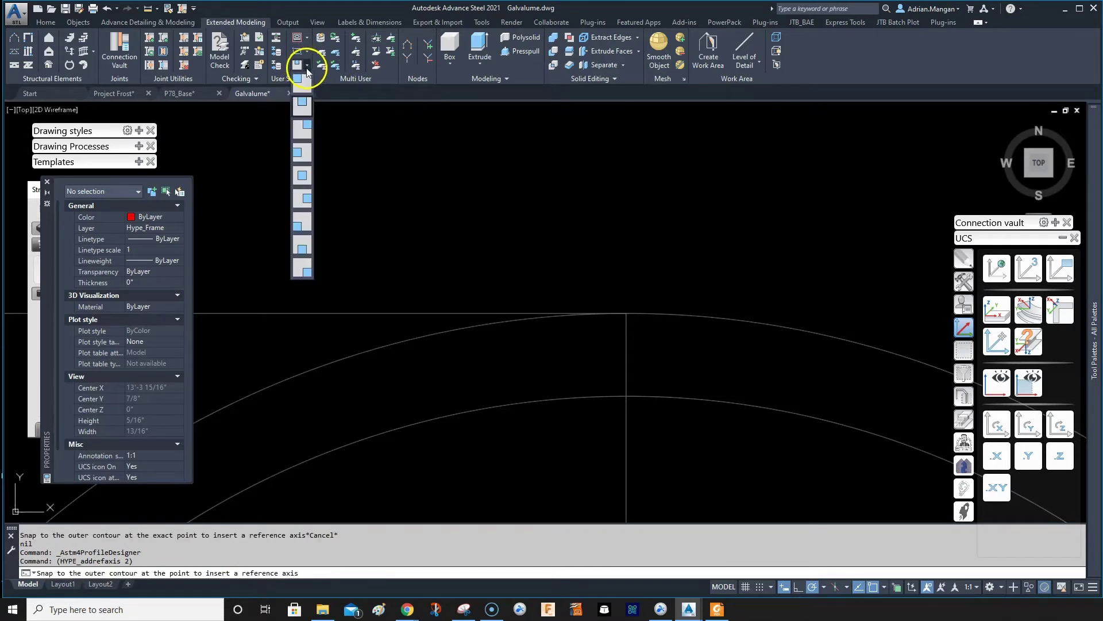
left_click(306, 122)
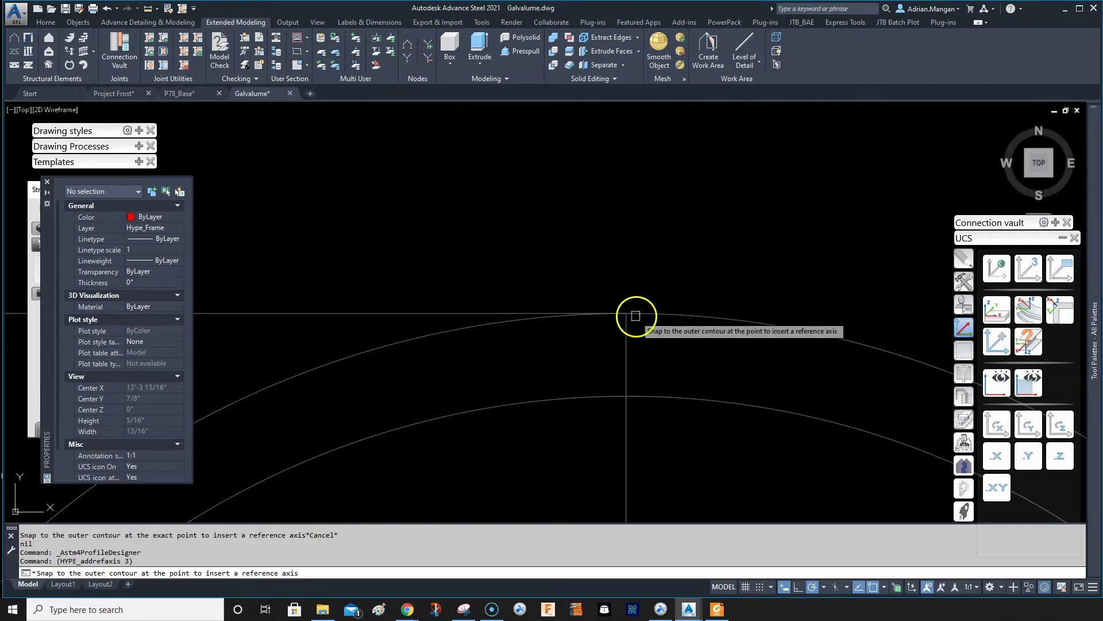
right_click(631, 288, "shift")
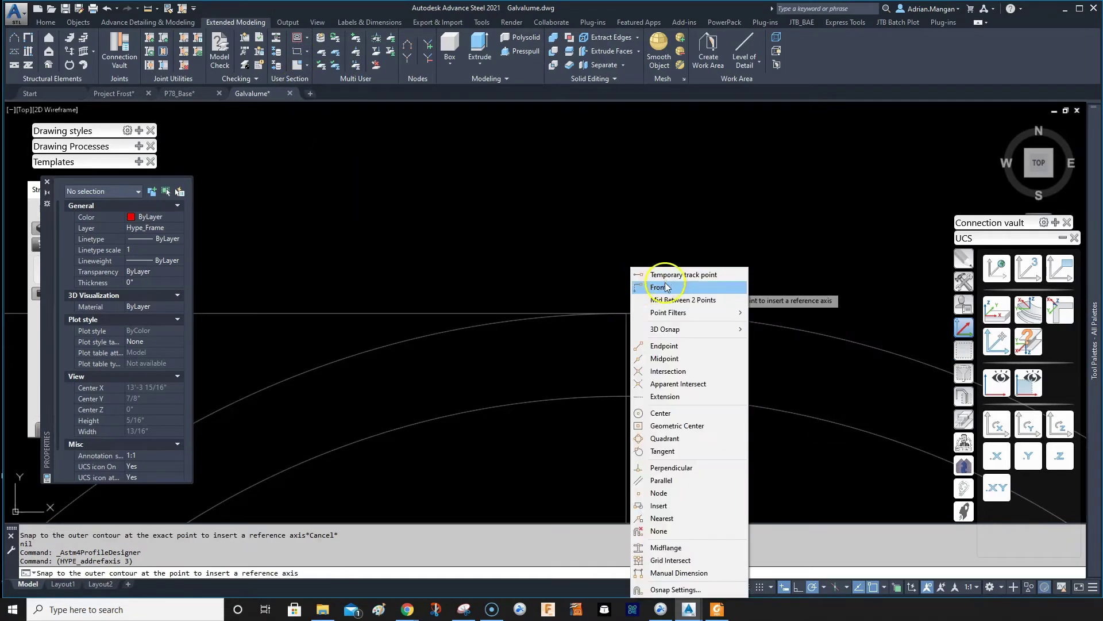
left_click(661, 336)
left_click(626, 313)
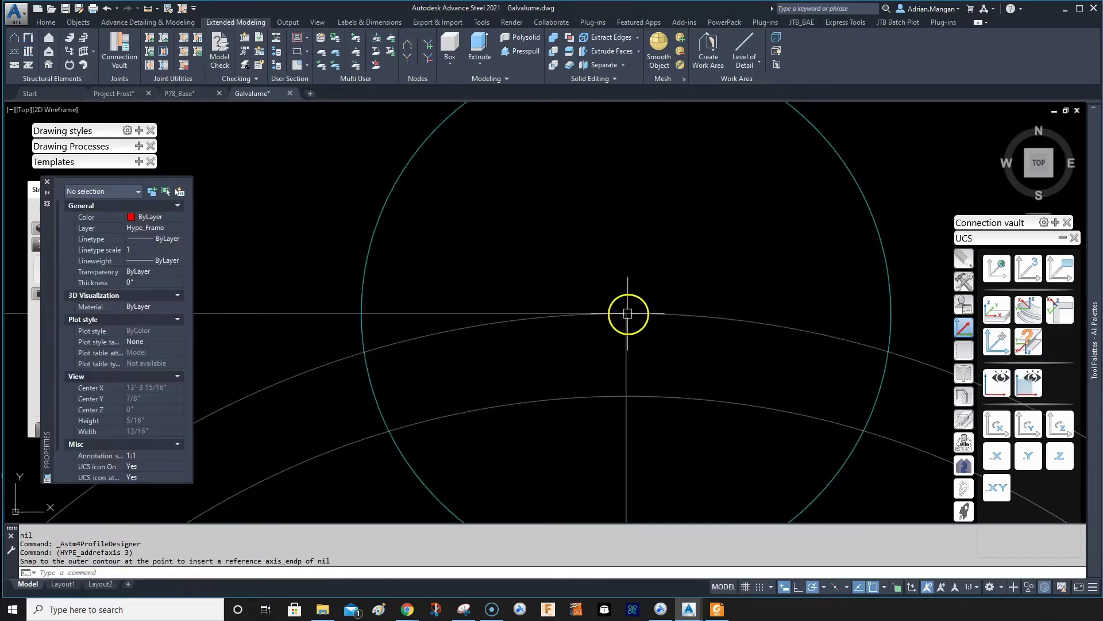
Insert a lower-right reference axis at the endpoint forming the box's lower-right corner
scroll(673, 286, "down", 8)
scroll(686, 293, "up", 3)
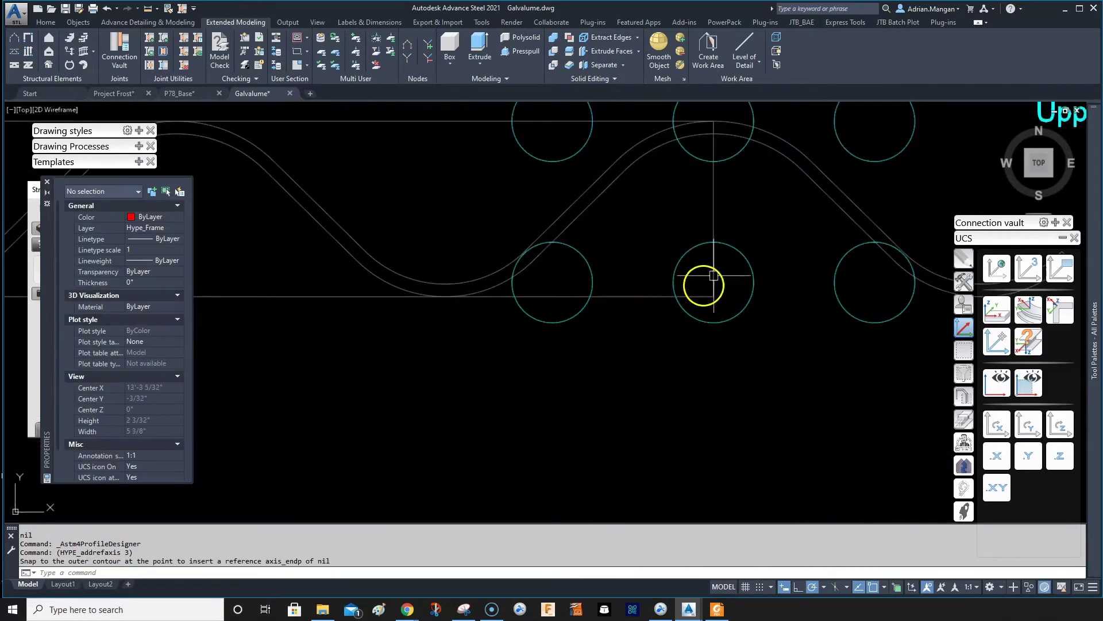
left_click(307, 65)
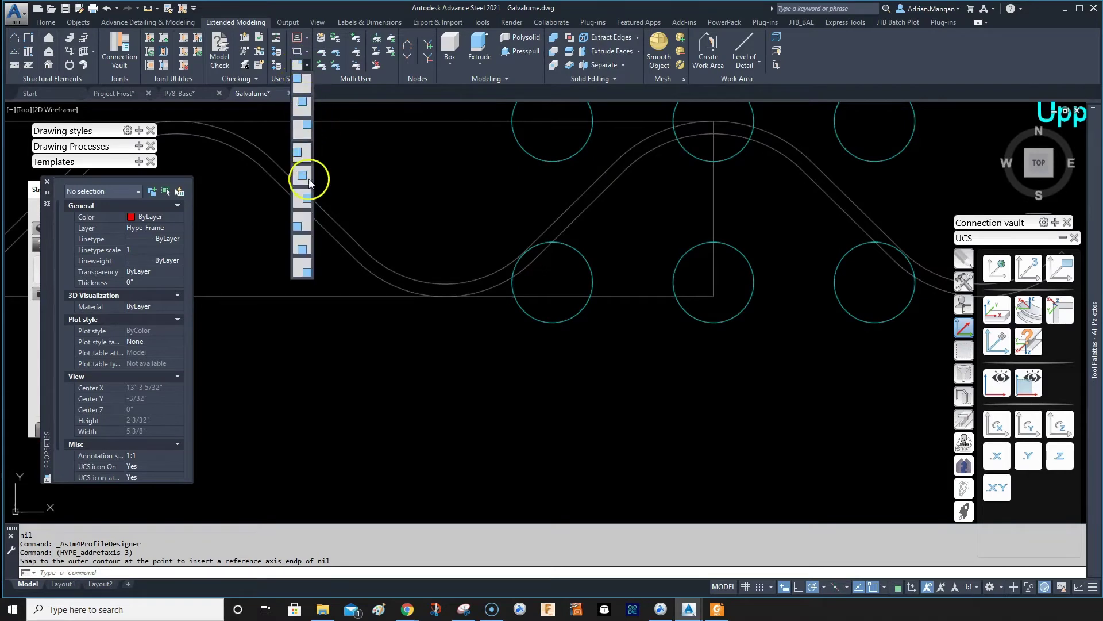
left_click(305, 266)
right_click(723, 300, "shift")
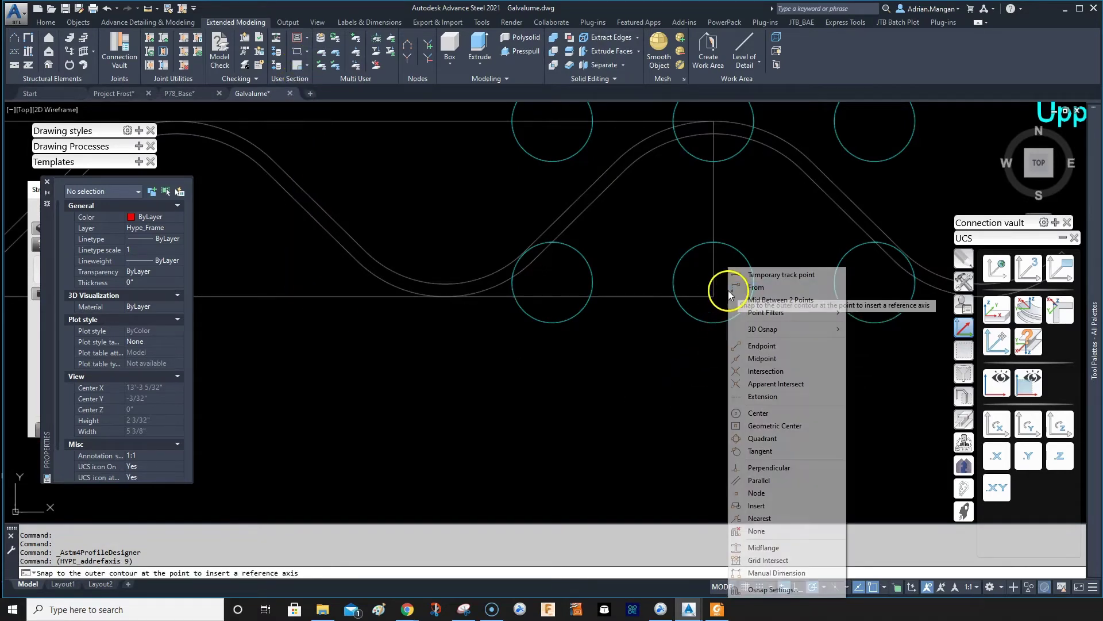
left_click(762, 346)
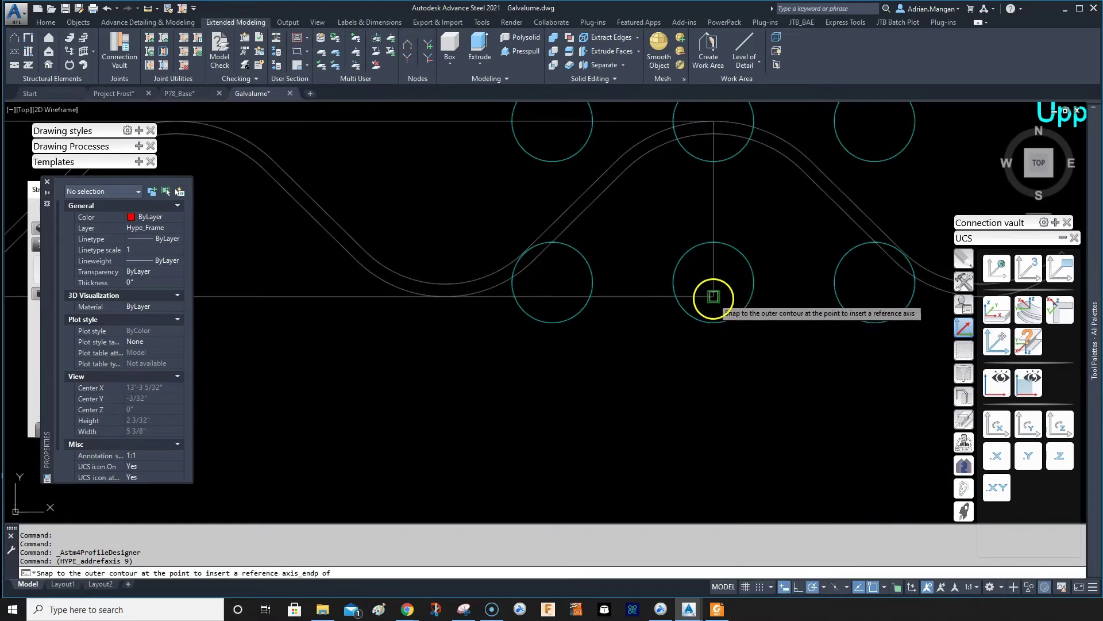
scroll(713, 322, "down", 4)
Draw a vertical helper line from the small circle's center on the box's top line down to the bottom line
scroll(518, 291, "up", 5)
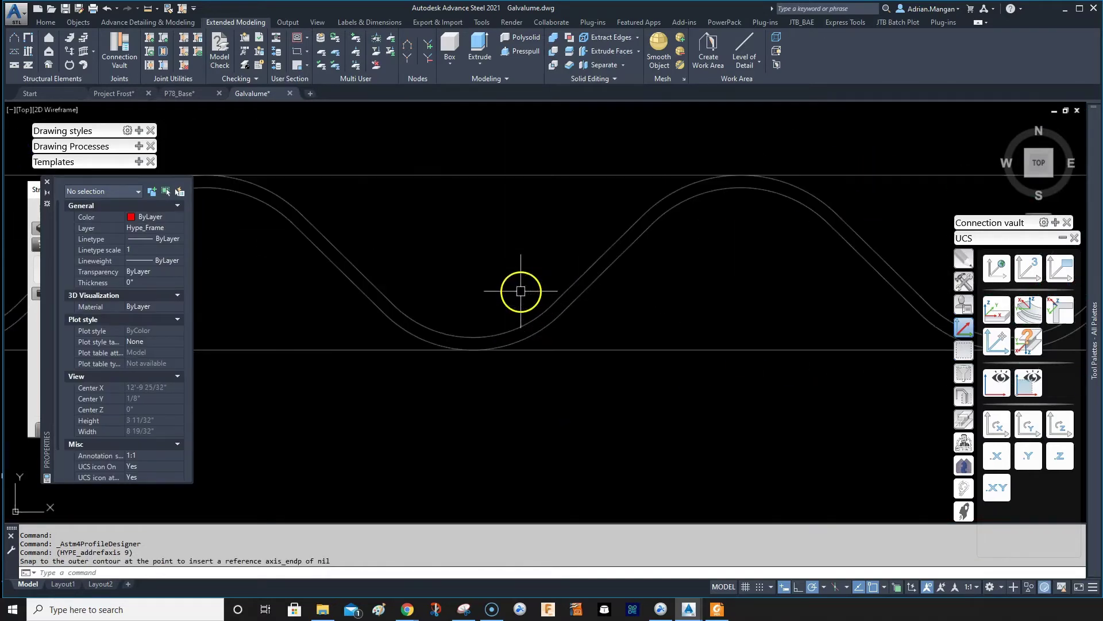
middle_click_drag(500, 325, 799, 323)
scroll(591, 321, "down", 5)
middle_click_drag(591, 320, 838, 254)
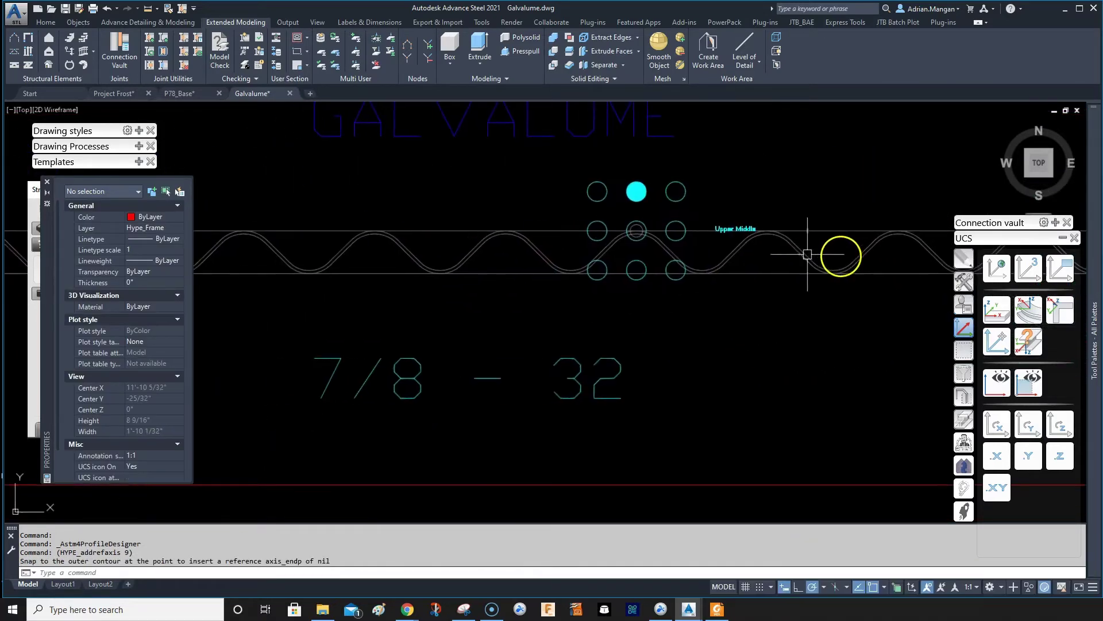
scroll(635, 259, "up", 8)
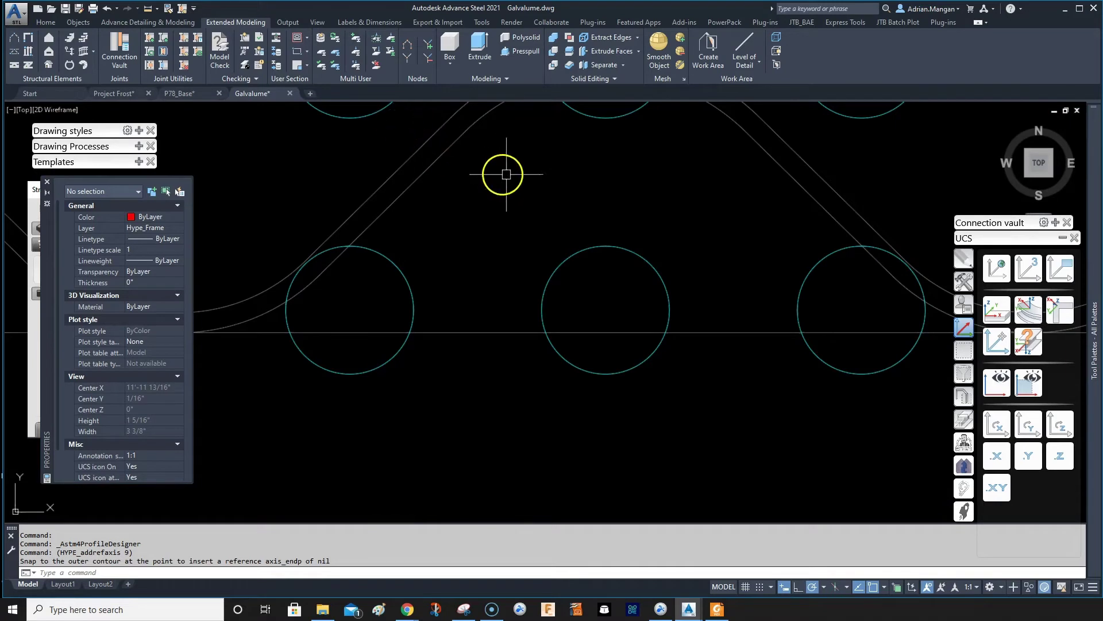
scroll(614, 204, "down", 2)
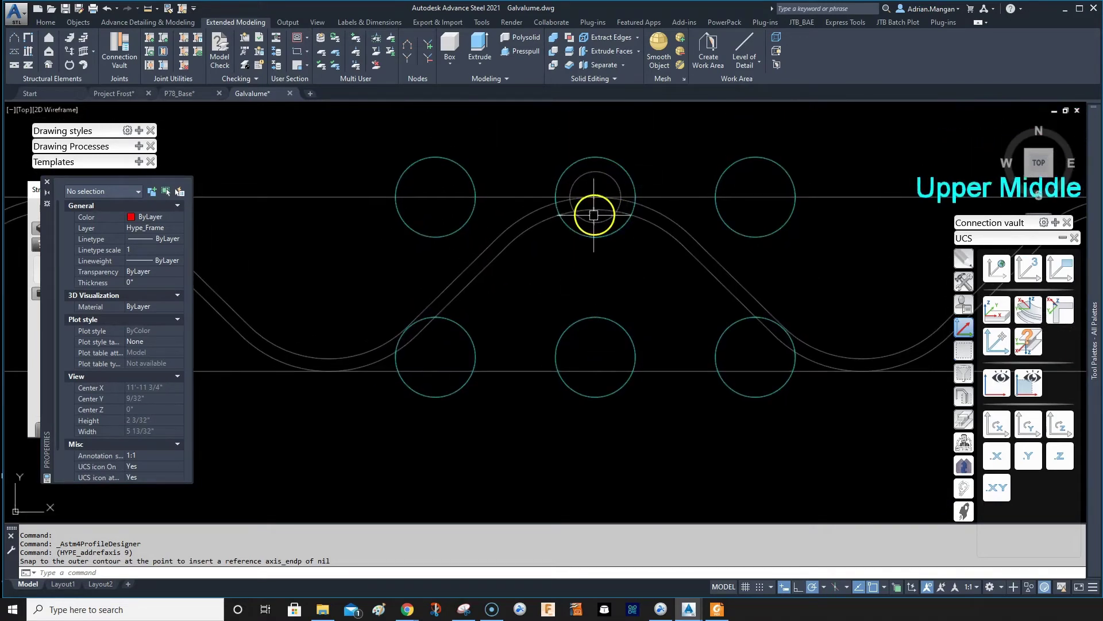
scroll(599, 221, "down", 4)
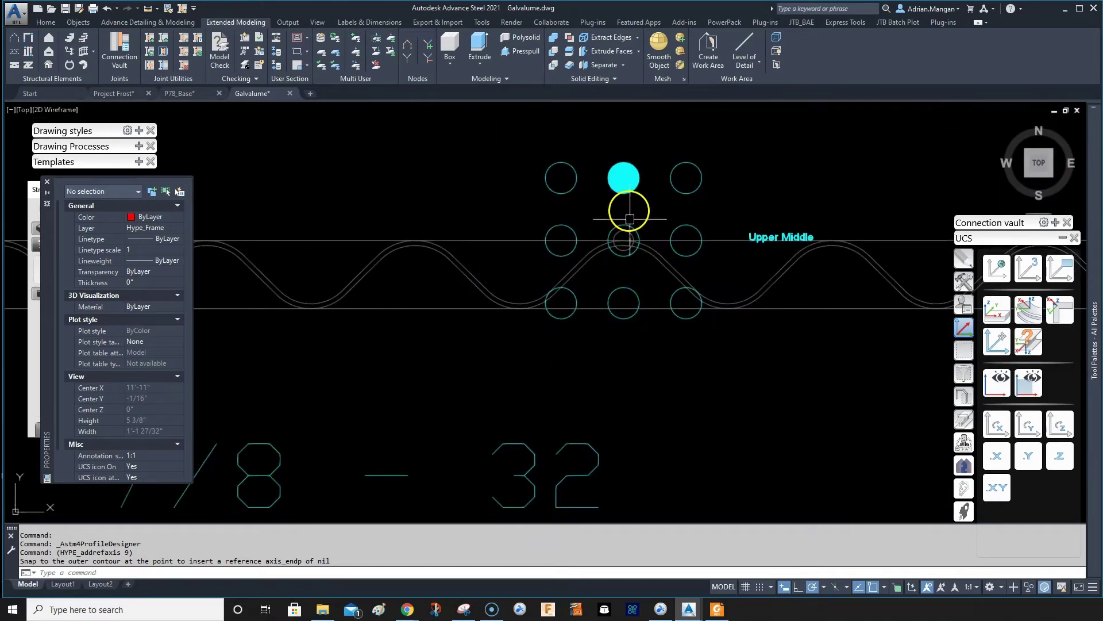
type("L")
key("Return")
scroll(618, 240, "up", 4)
left_click(639, 240)
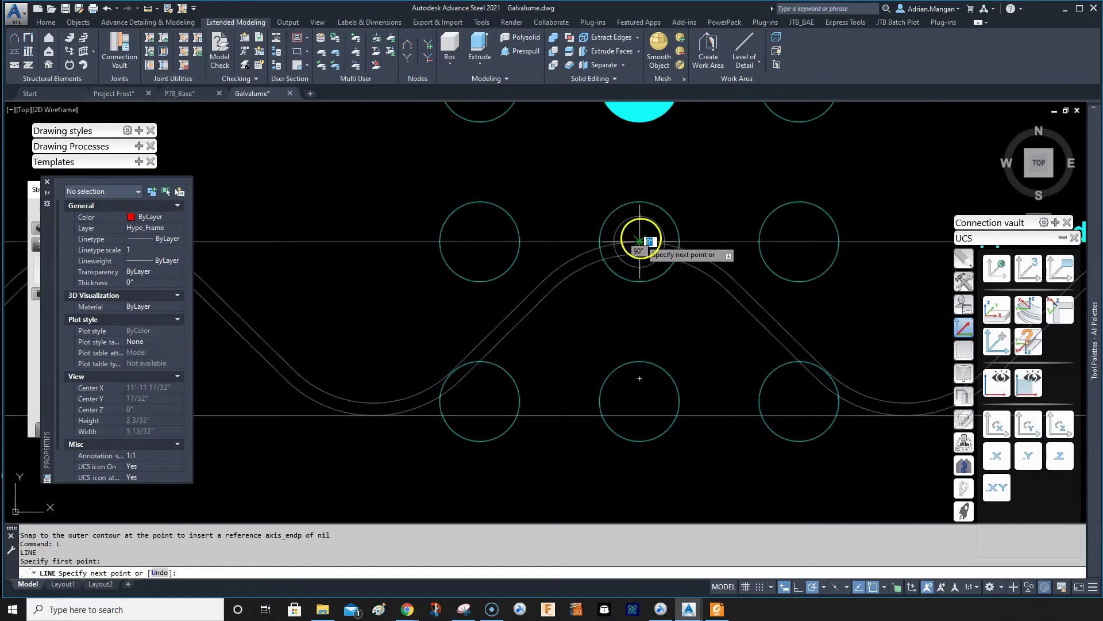
left_click(638, 409)
key("Escape")
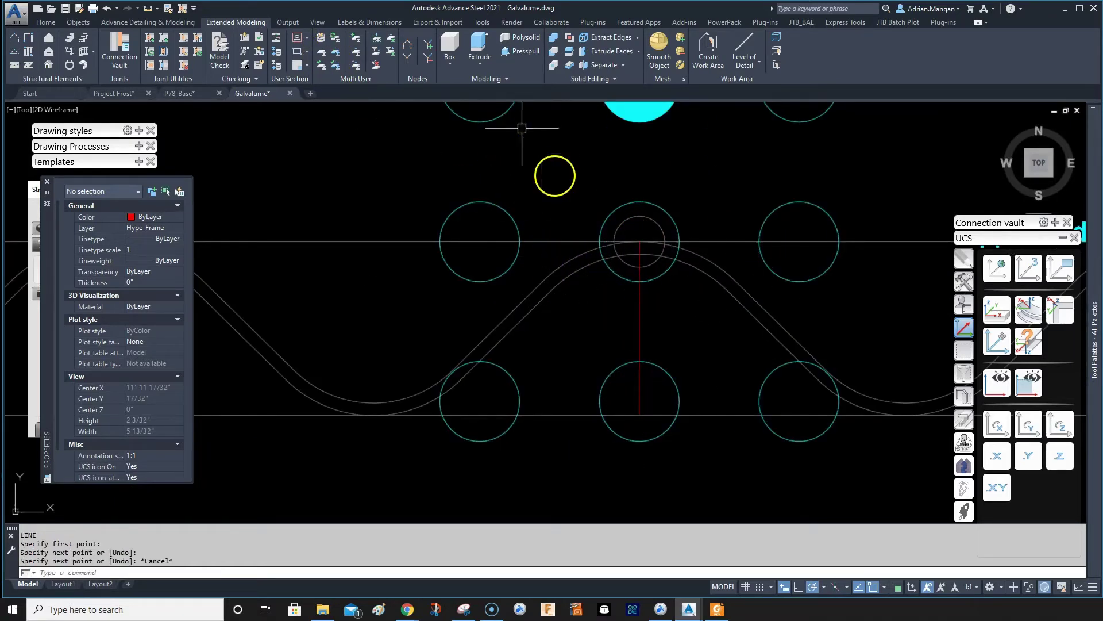
Insert a middle-middle reference axis at the midpoint of the vertical helper line
left_click(307, 66)
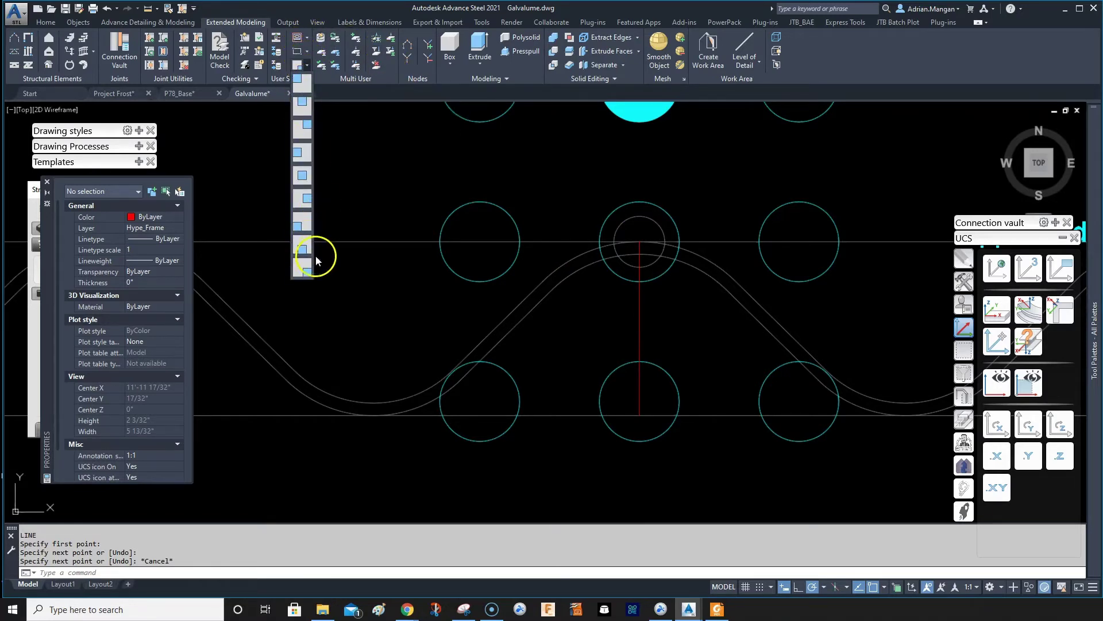
left_click(303, 178)
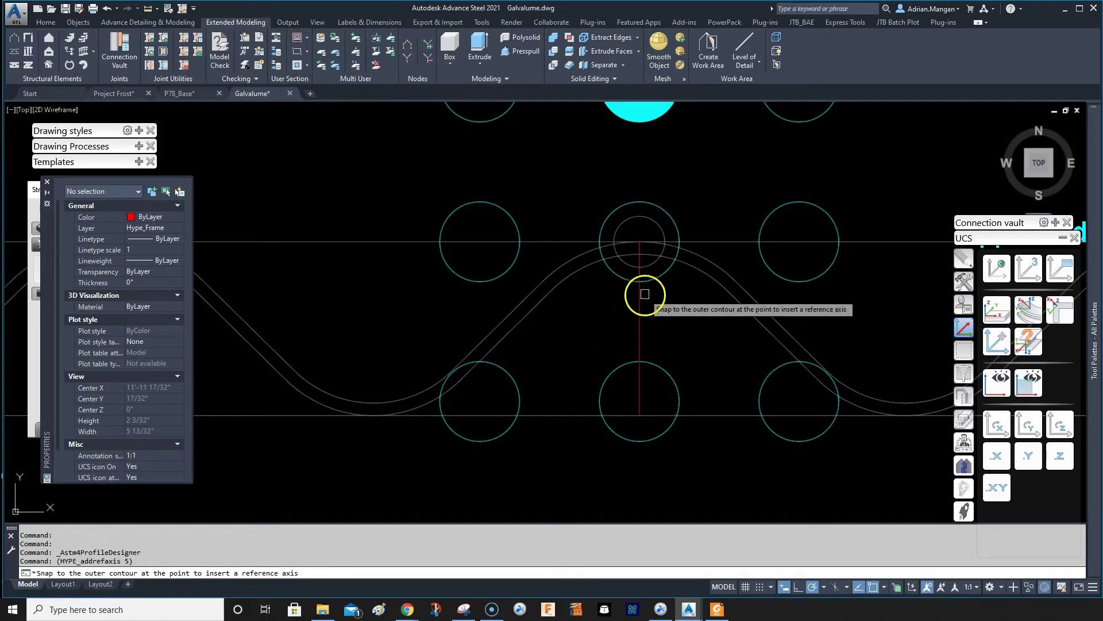
right_click(654, 307, "shift")
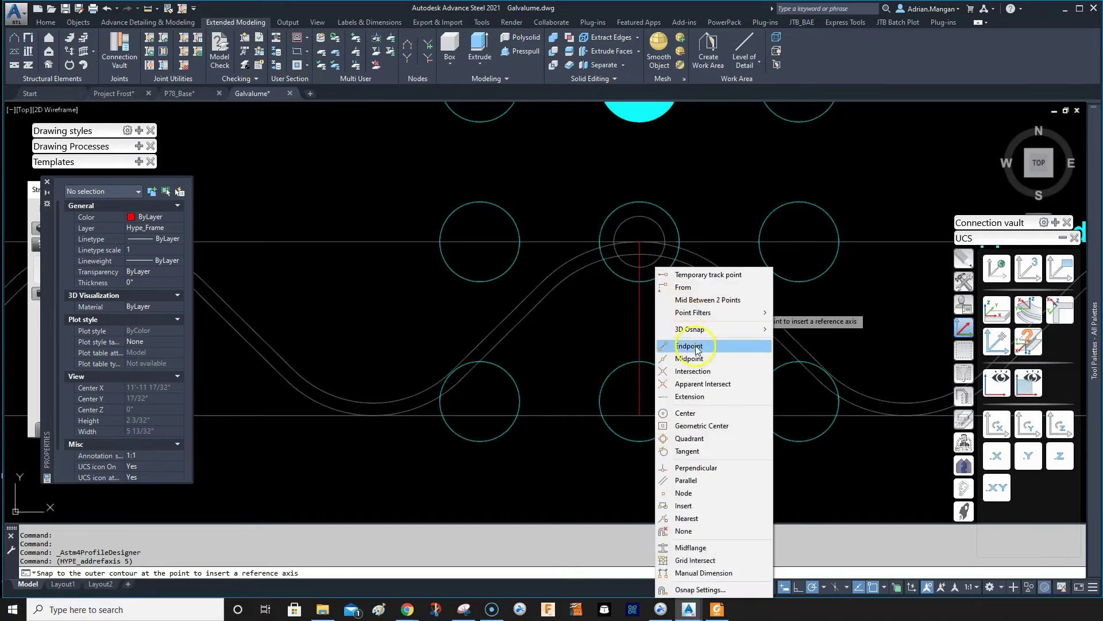
left_click(698, 348)
left_click(677, 323)
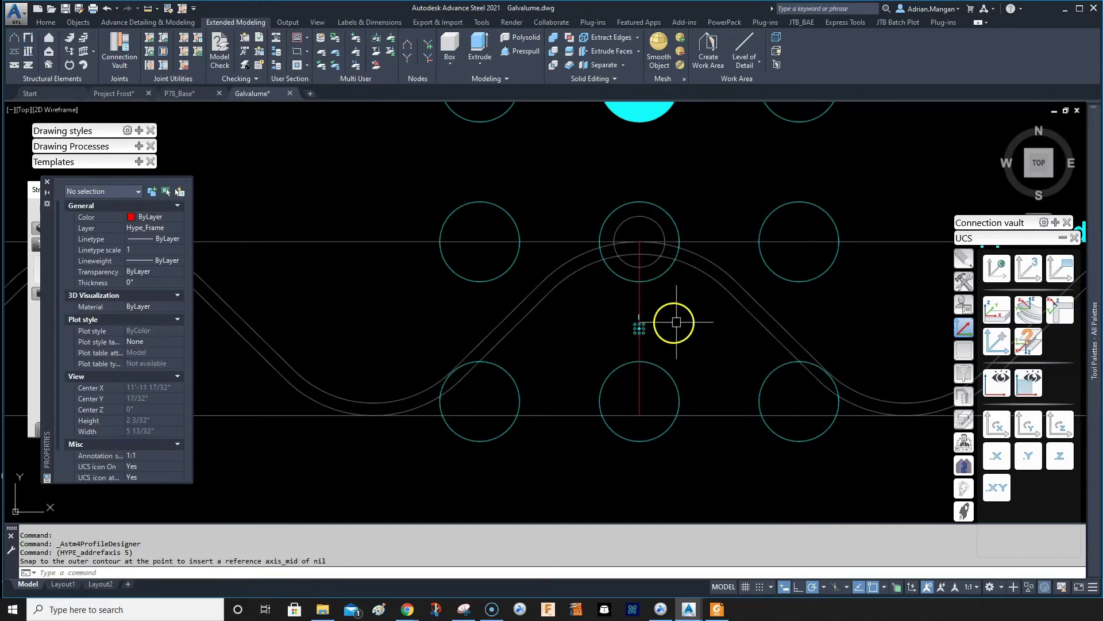
Erase the vertical helper line running through the middle reference axis
left_click(640, 343)
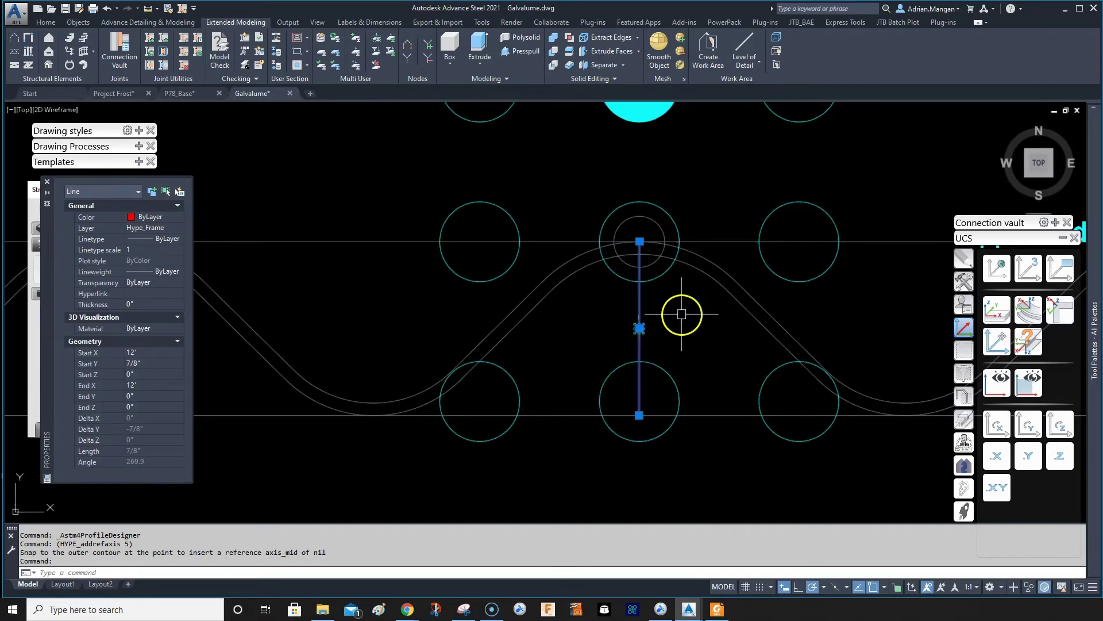
key("Delete")
scroll(658, 321, "up", 3)
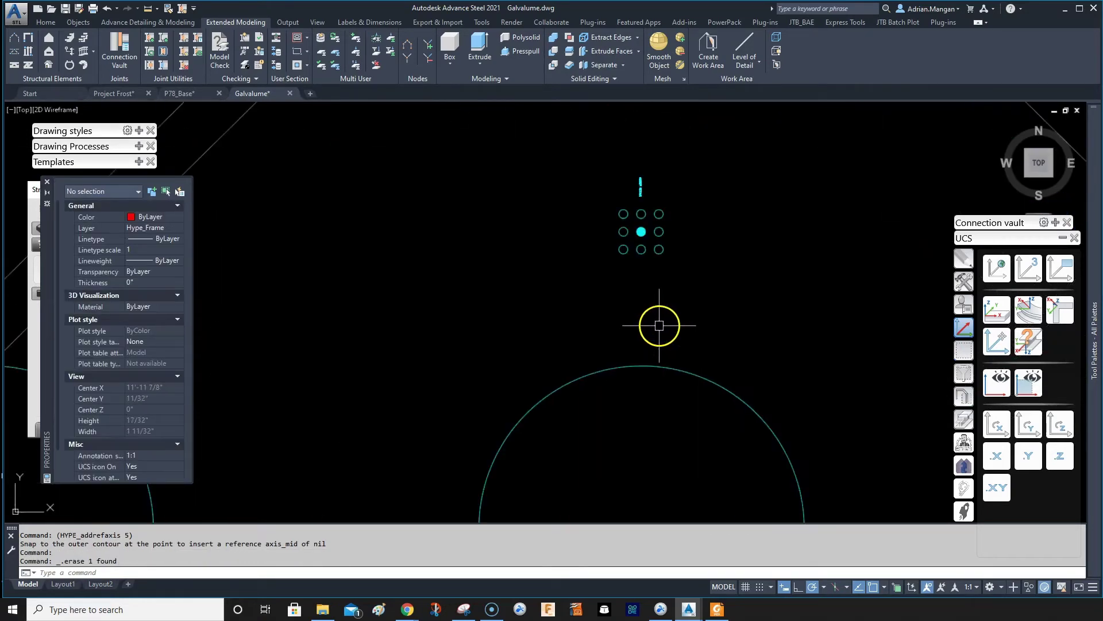
scroll(642, 290, "down", 3)
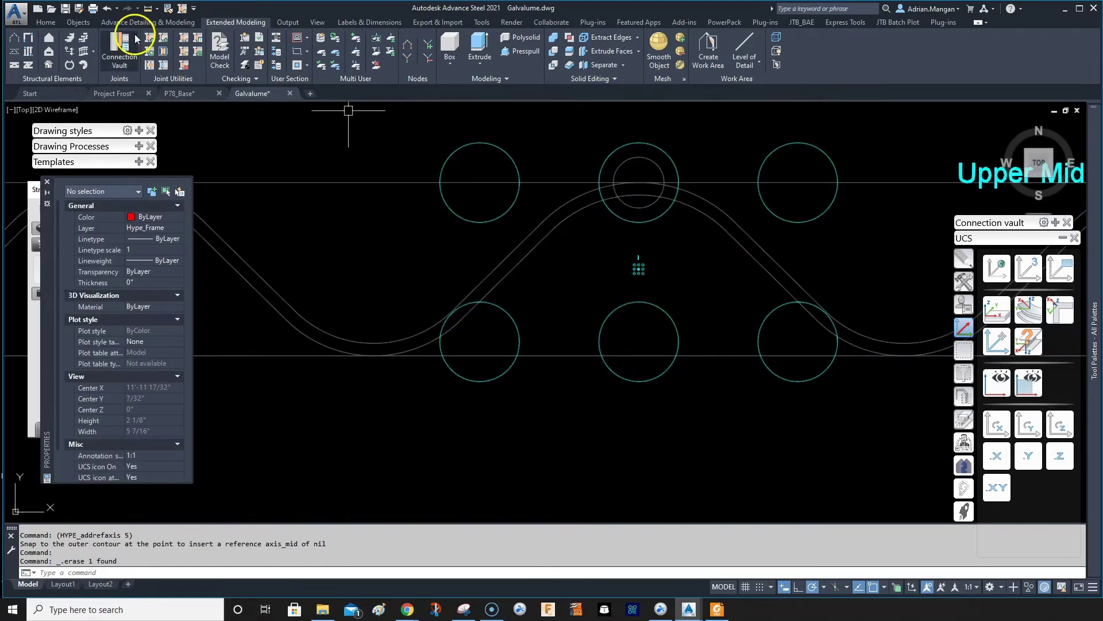
Undo the erasure of the vertical helper line and match its properties to the box's top line
left_click(107, 9)
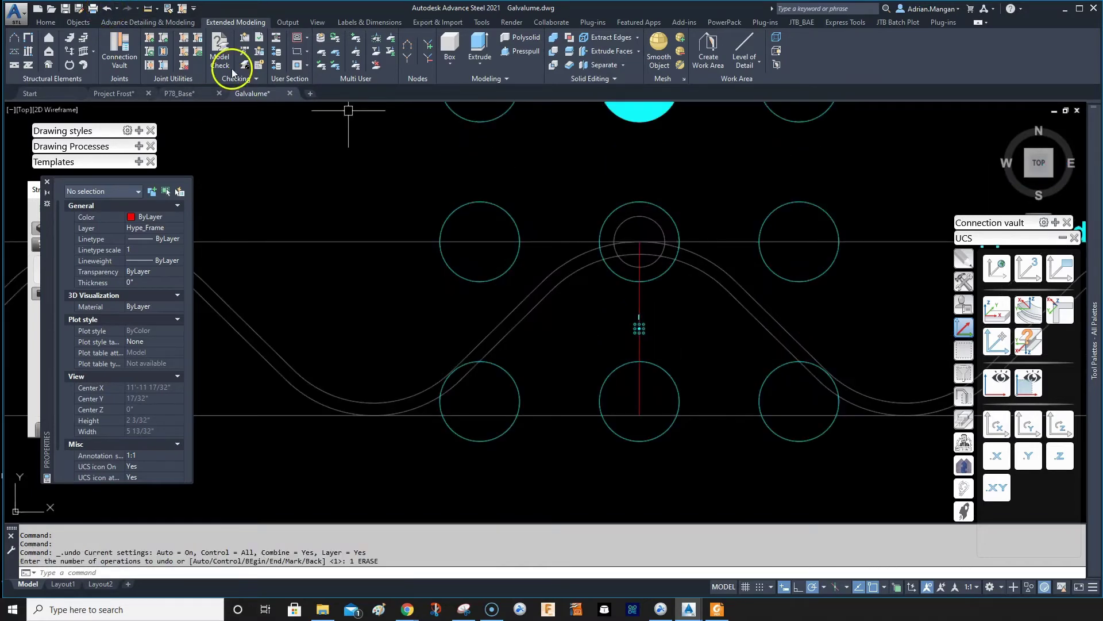
left_click(168, 9)
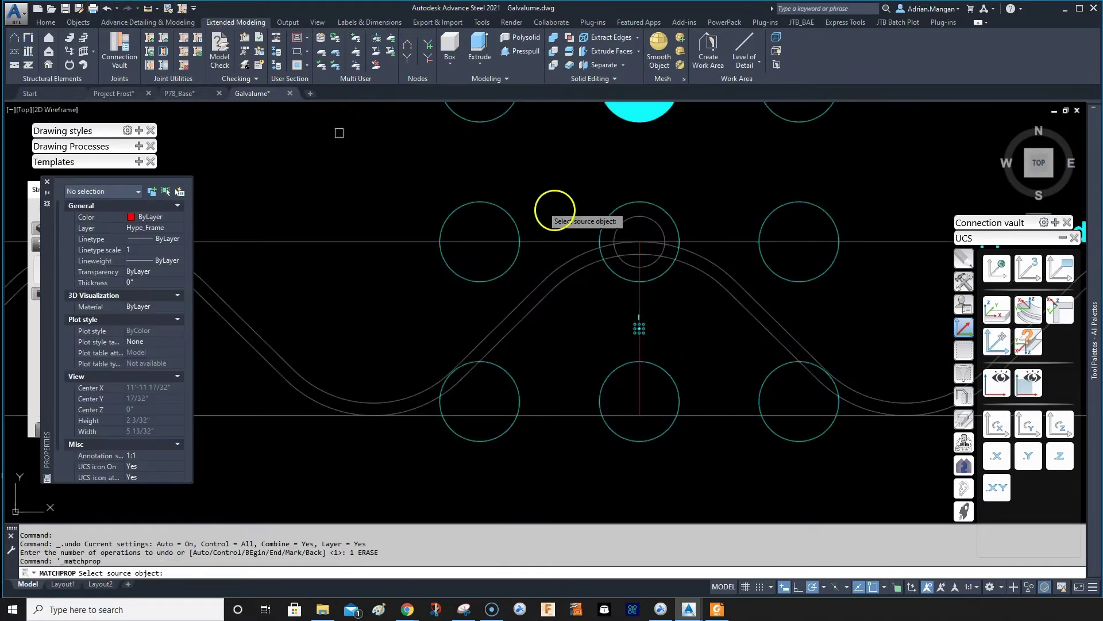
left_click(566, 241)
left_click(639, 295)
right_click(690, 303)
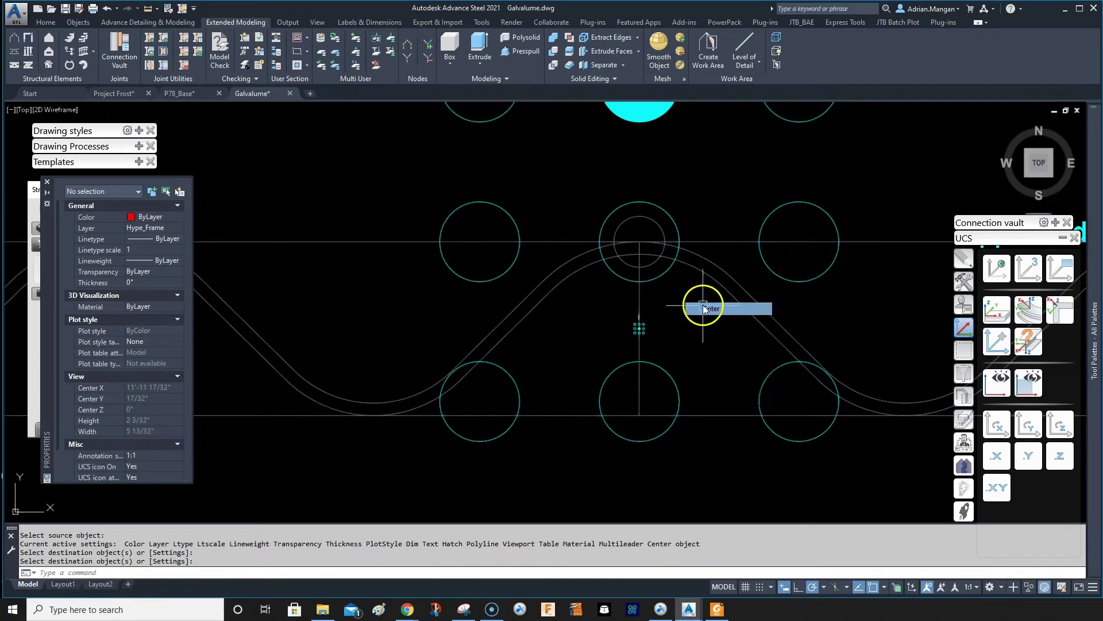
left_click(706, 311)
Insert a lower-middle reference axis at the helper line's endpoint on the box's bottom line
scroll(679, 331, "down", 2)
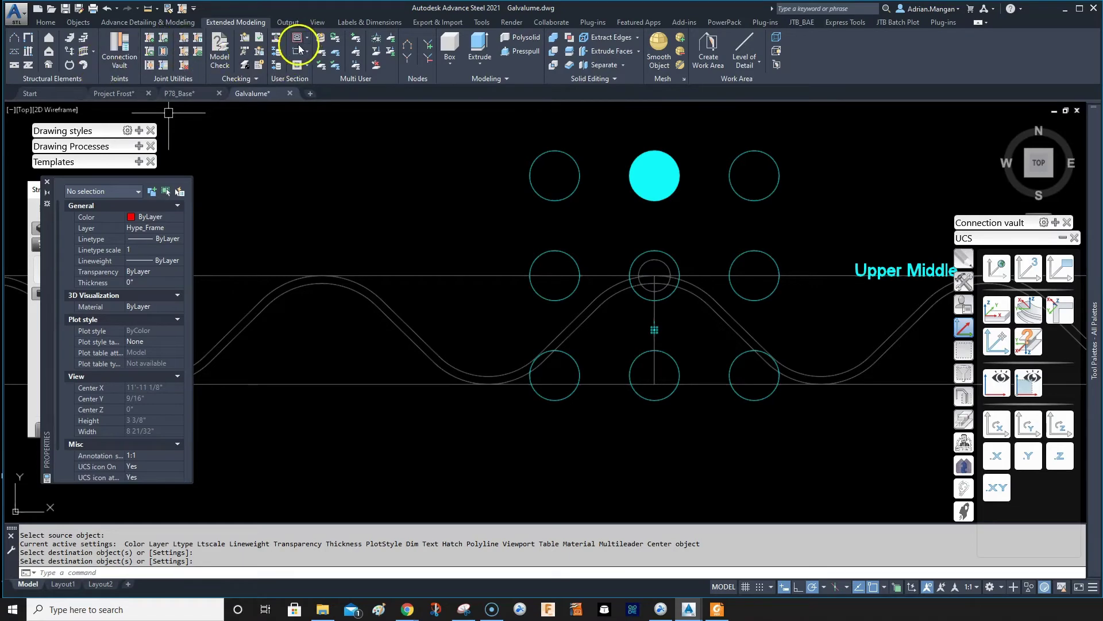
left_click(305, 64)
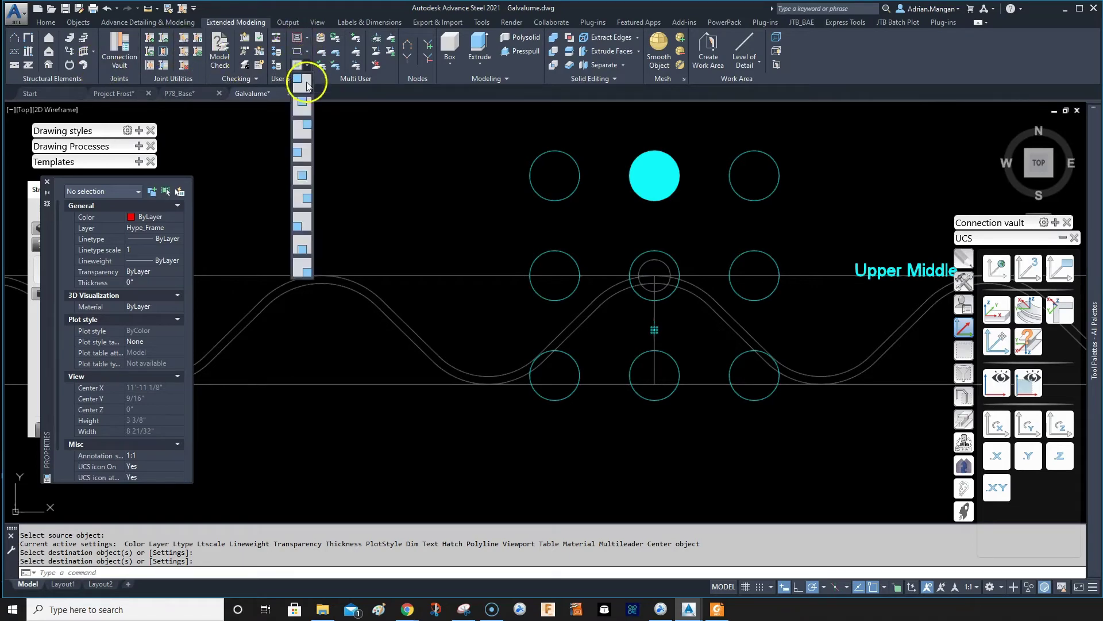
left_click(300, 267)
scroll(675, 382, "up", 6)
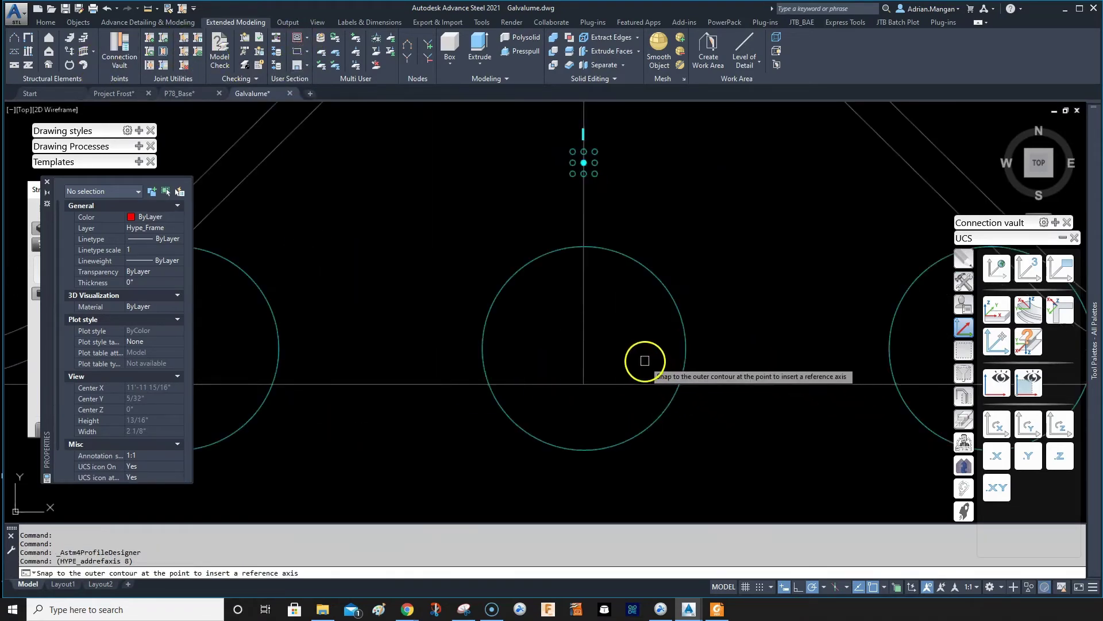
right_click(645, 360, "shift")
left_click(673, 100)
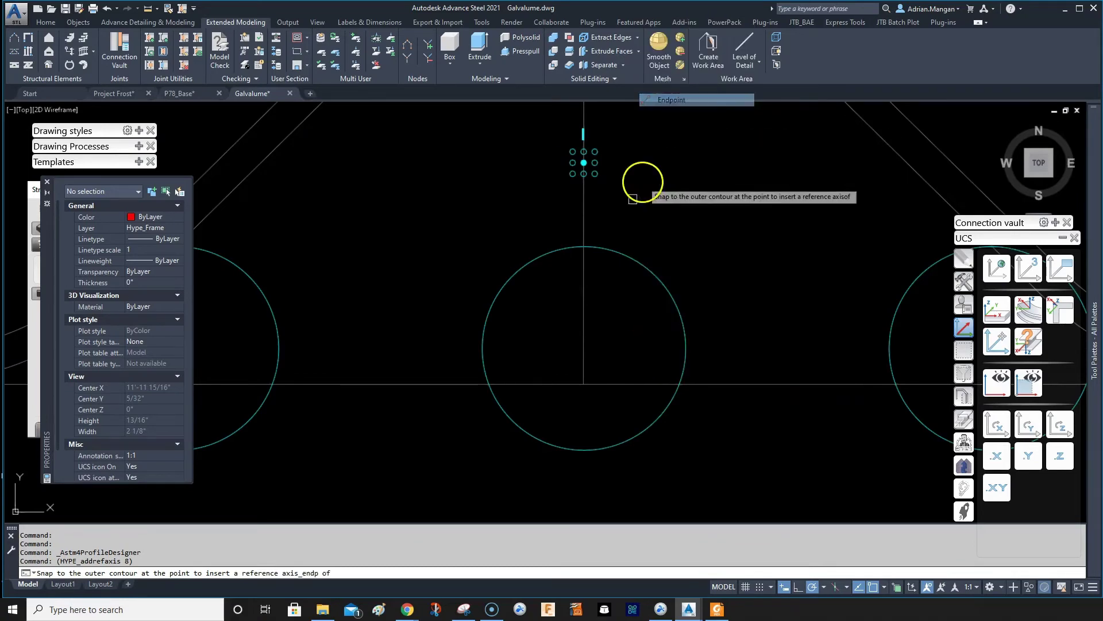
left_click(583, 382)
Insert a lower-left reference axis at the endpoint forming the box's lower-left corner
scroll(598, 364, "down", 2)
middle_click_drag(598, 365, 809, 317)
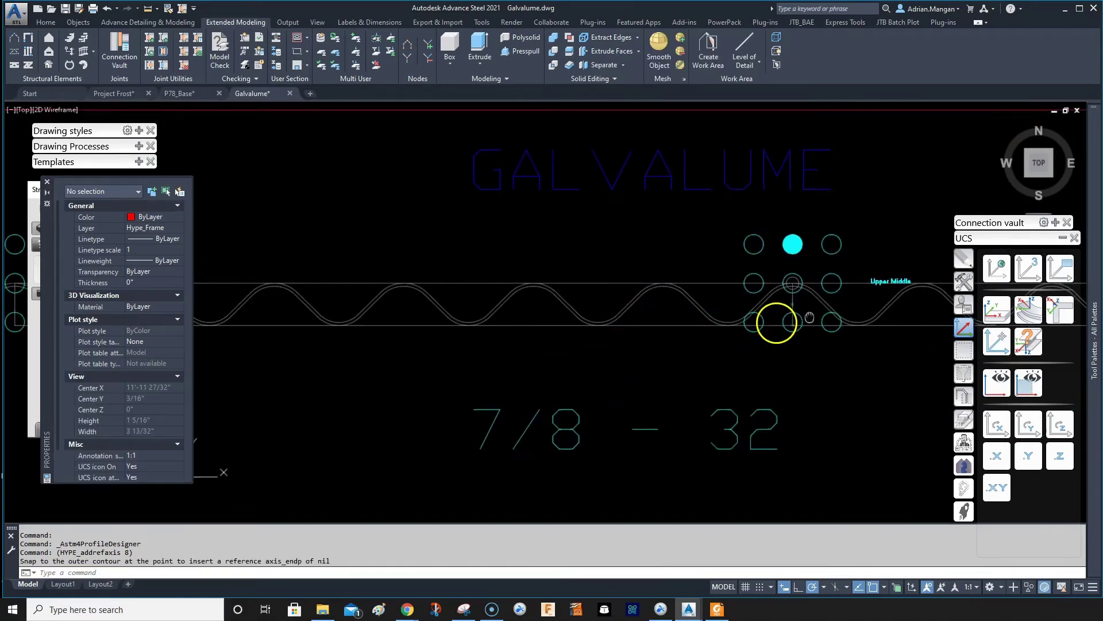
middle_click_drag(164, 265, 457, 266)
scroll(308, 276, "up", 6)
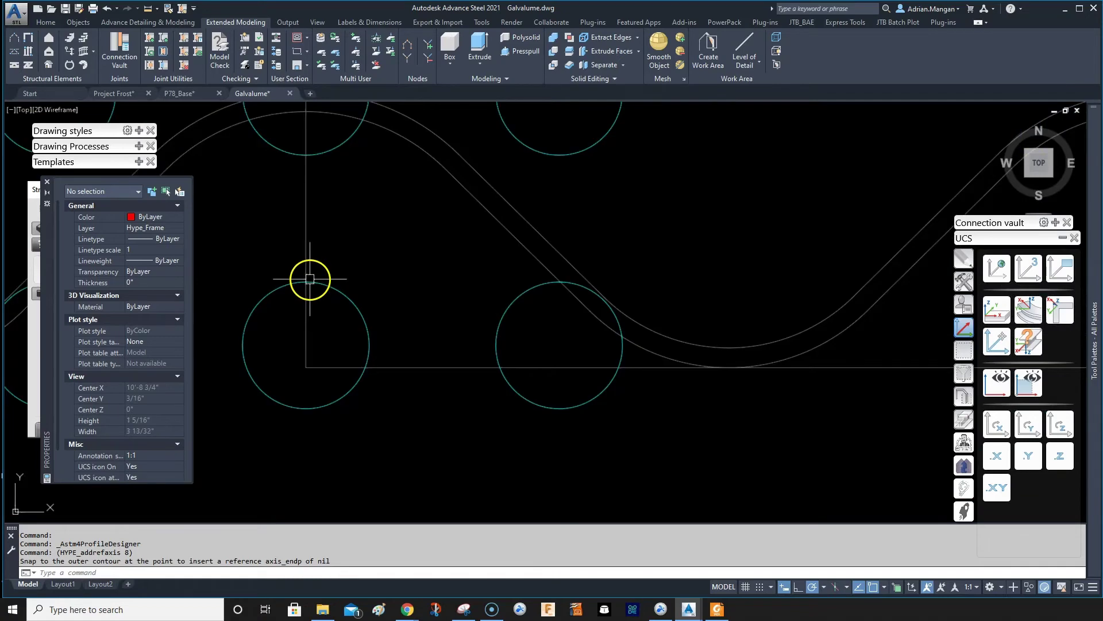
scroll(454, 243, "down", 4)
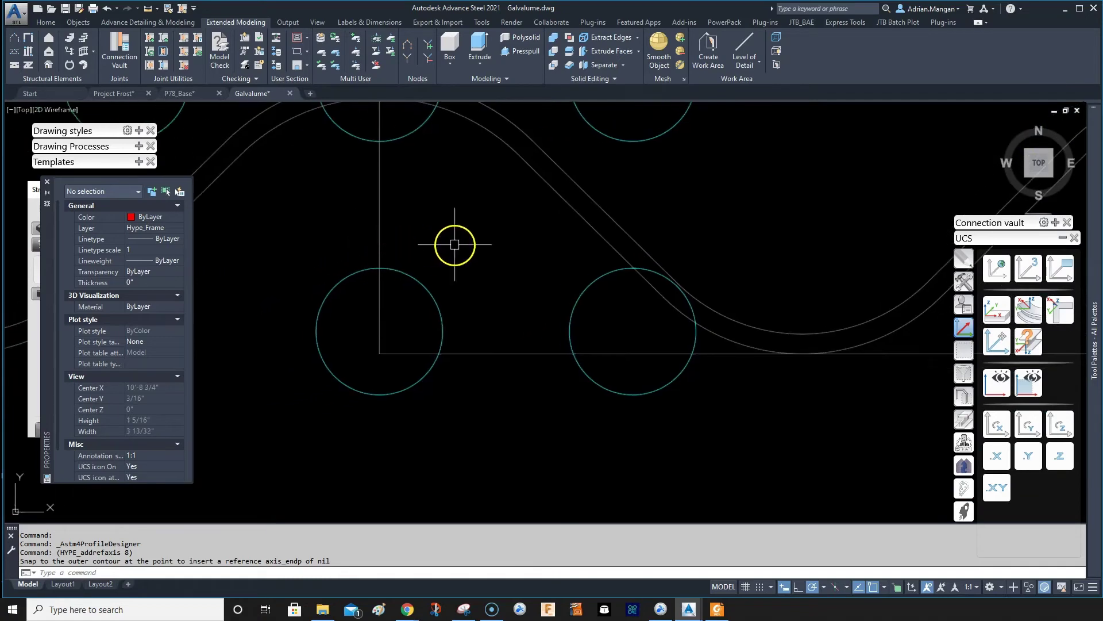
left_click(306, 68)
left_click(303, 225)
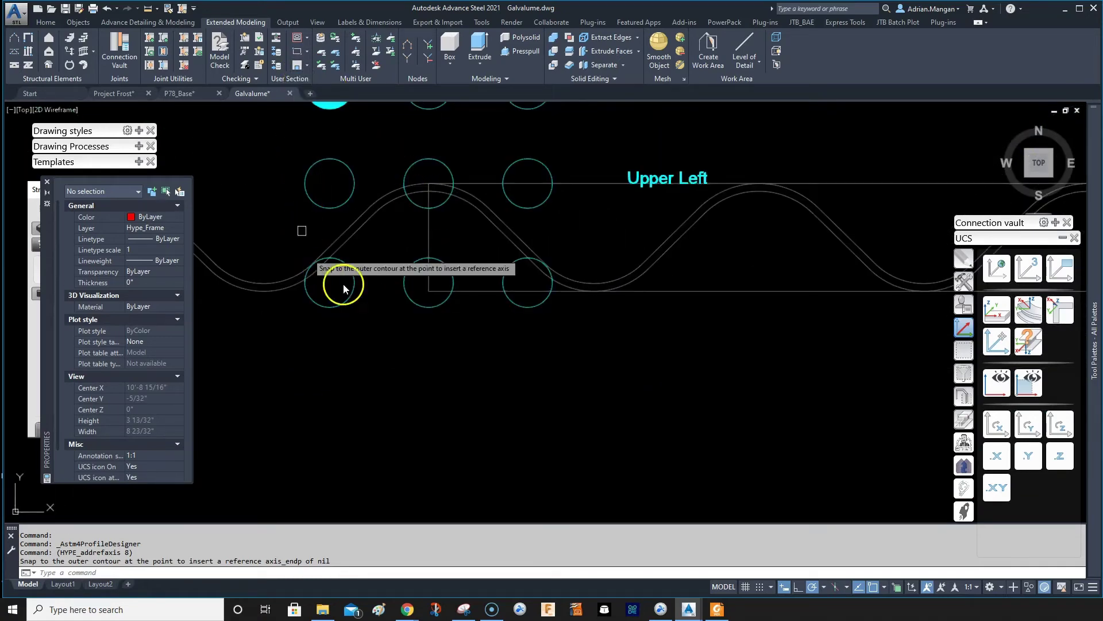
right_click(481, 269, "shift")
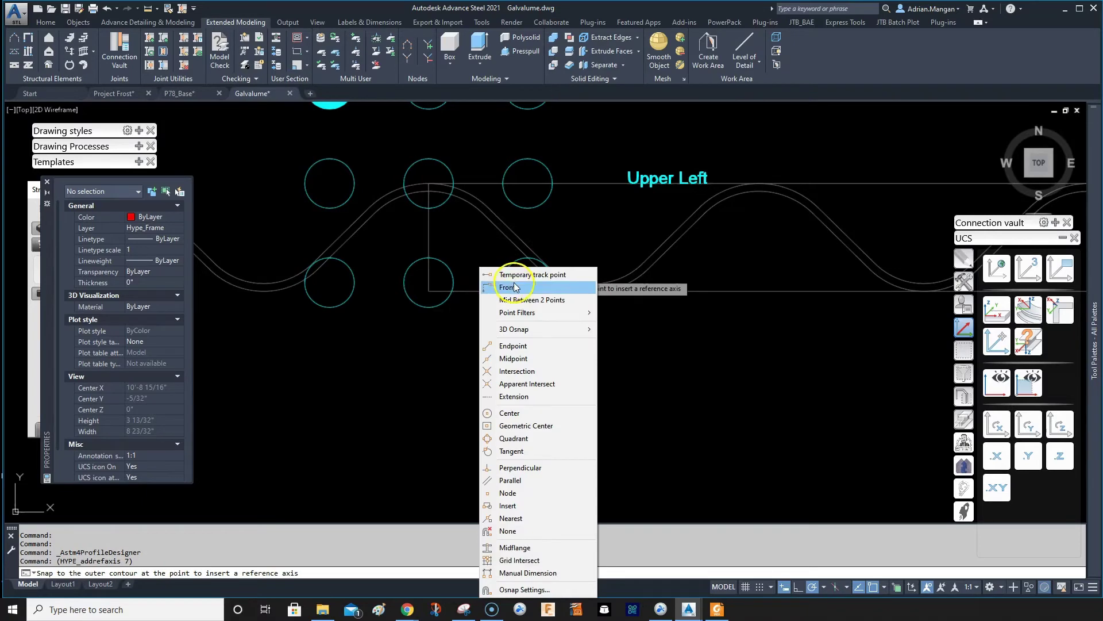
left_click(517, 346)
left_click(429, 292)
scroll(428, 279, "down", 8)
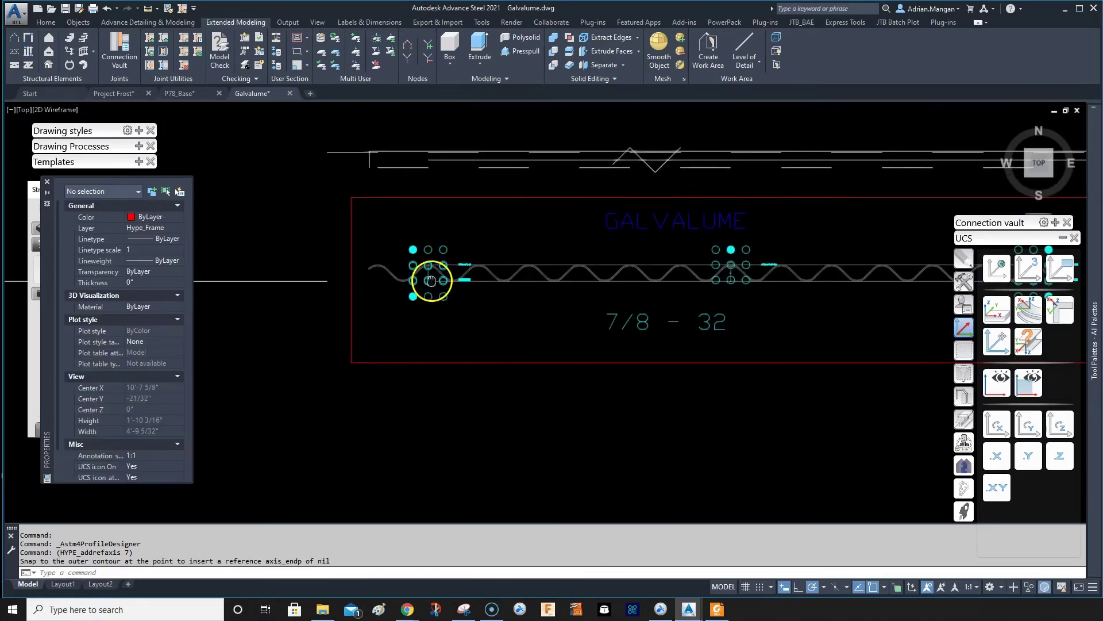
Check the scale of the upper-middle and upper-left reference axes, then clear the selection
scroll(742, 289, "up", 8)
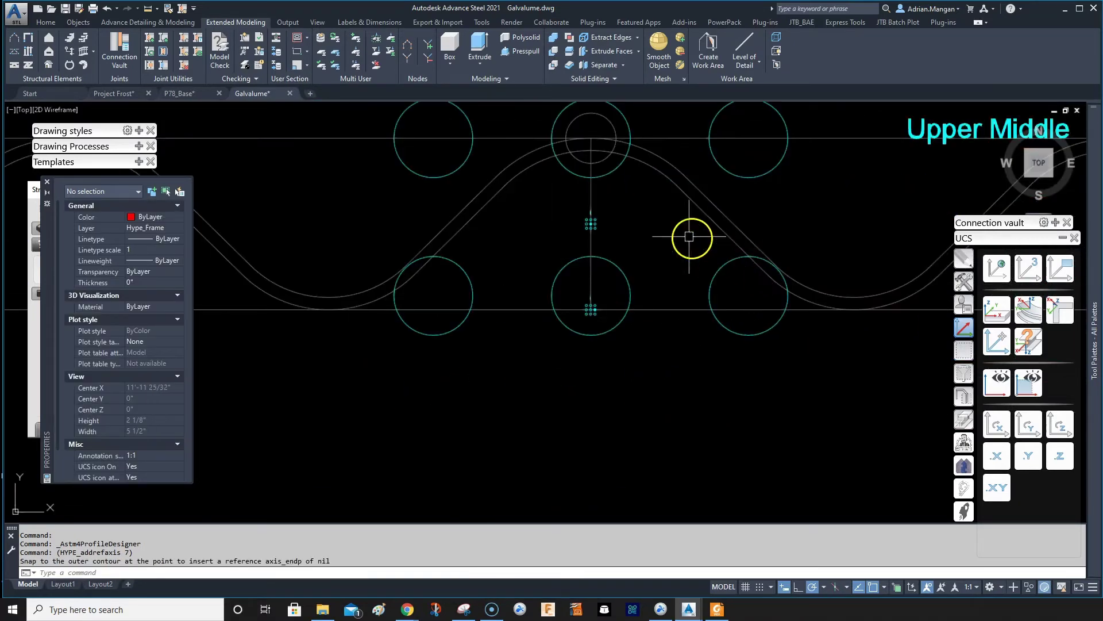
scroll(690, 236, "down", 6)
scroll(678, 244, "up", 2)
left_click(682, 251)
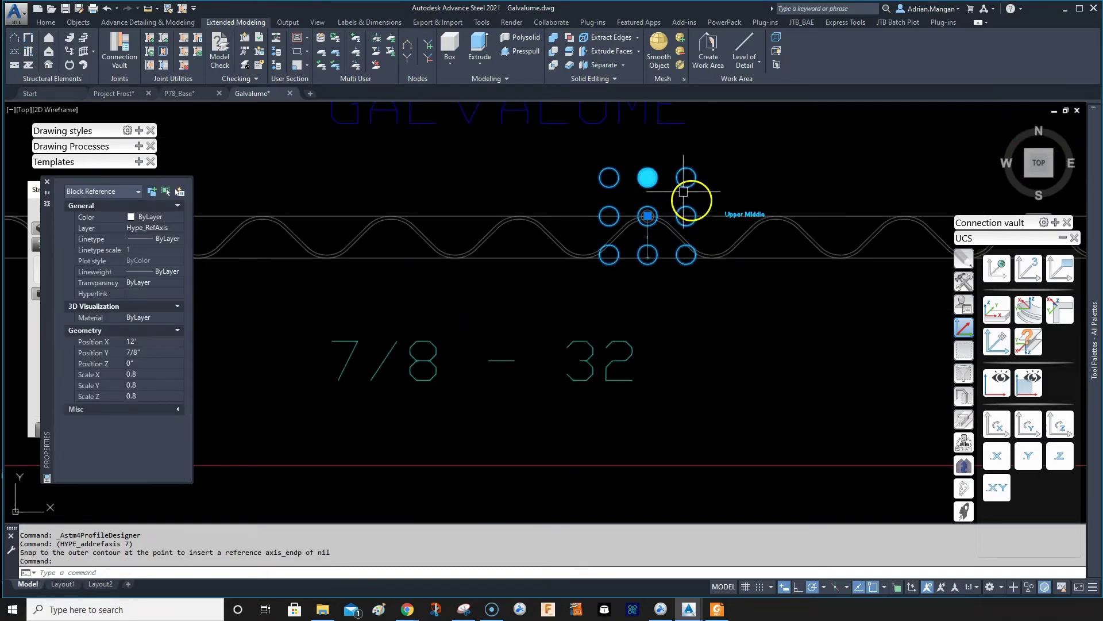
scroll(690, 197, "down", 5)
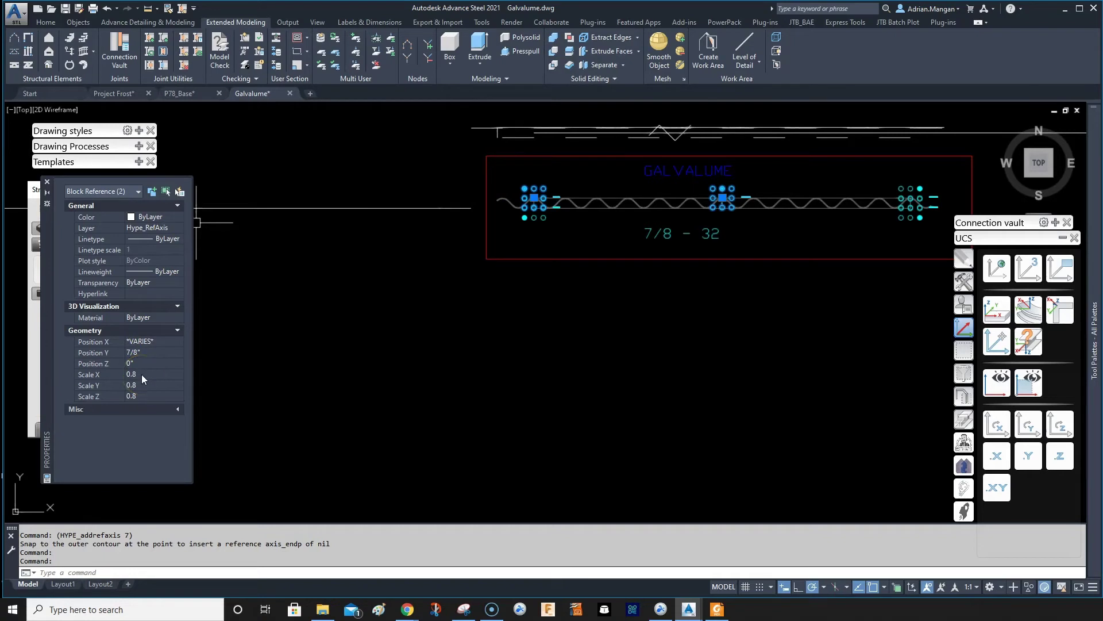
key("Escape")
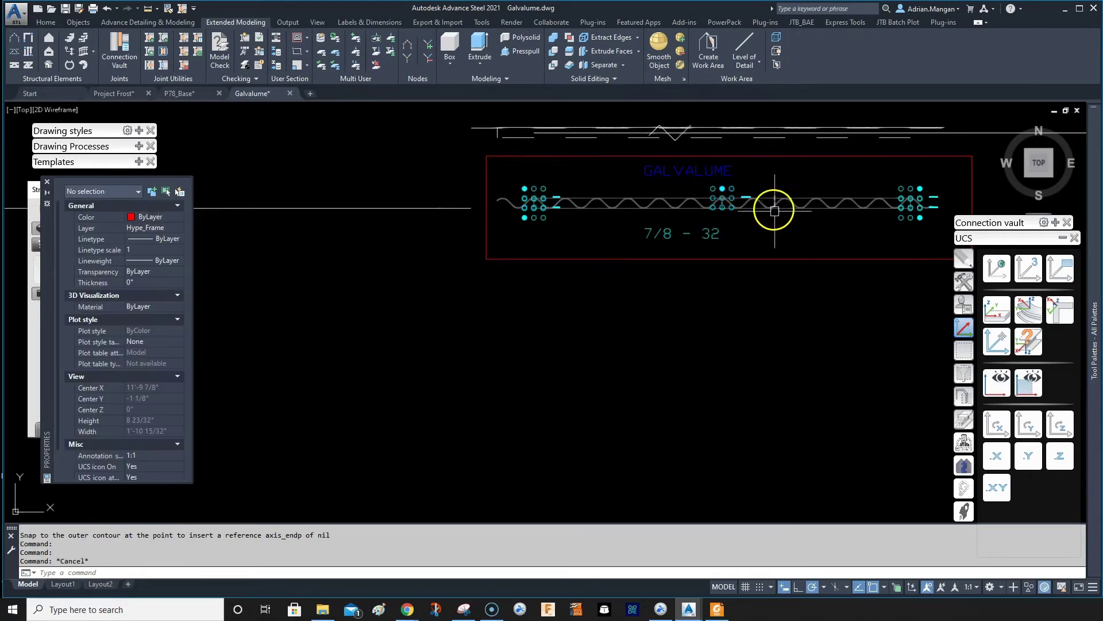
Try to define a coordinate system by picking the vertical helper line just below the box's top line
scroll(775, 211, "up", 2)
scroll(747, 230, "down", 1)
middle_click_drag(721, 242, 534, 264)
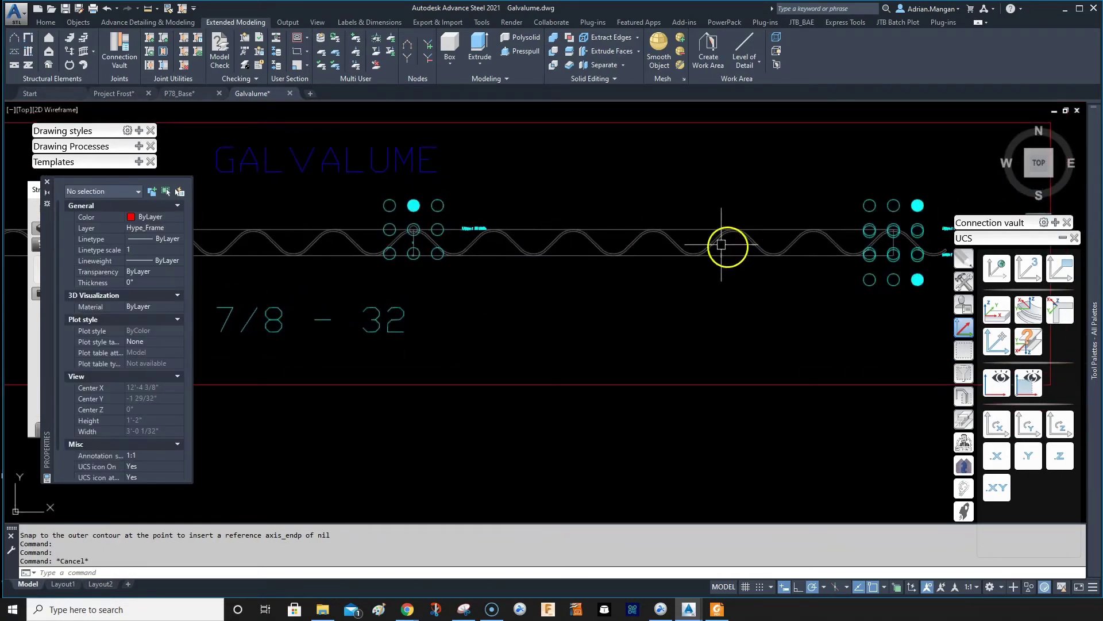
left_click(276, 37)
middle_click_drag(456, 214, 694, 213)
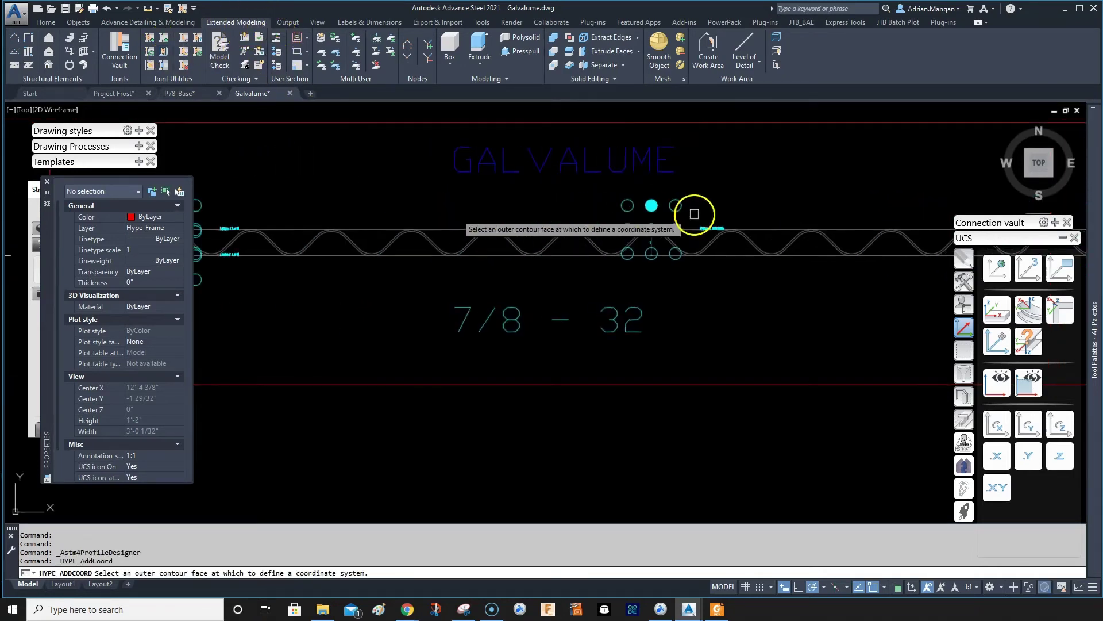
scroll(667, 228, "up", 4)
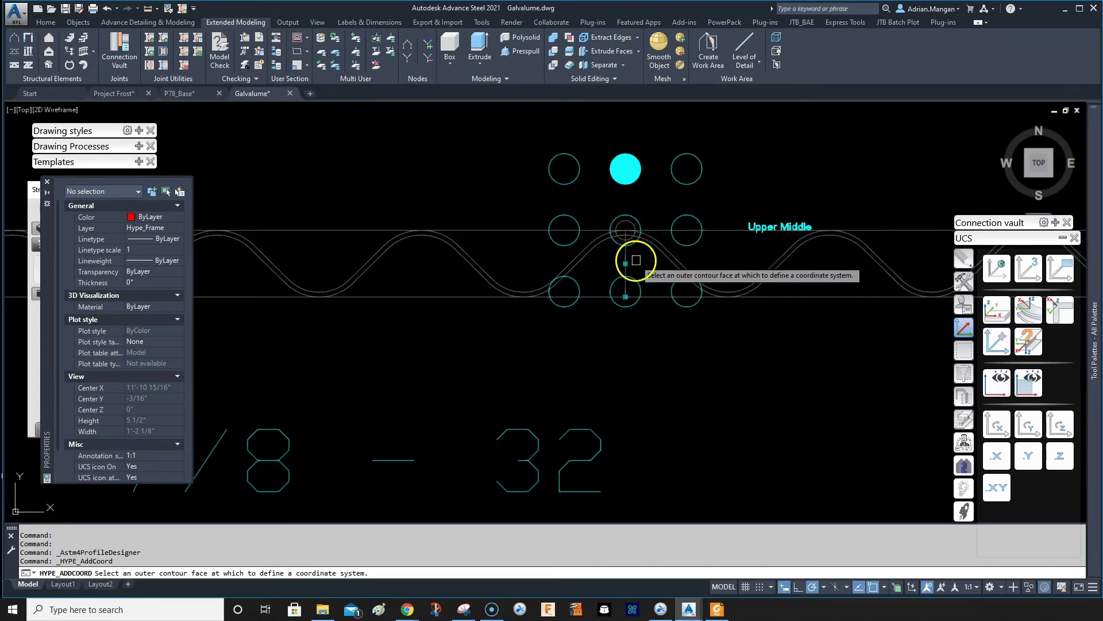
scroll(633, 232, "up", 7)
scroll(644, 236, "up", 4)
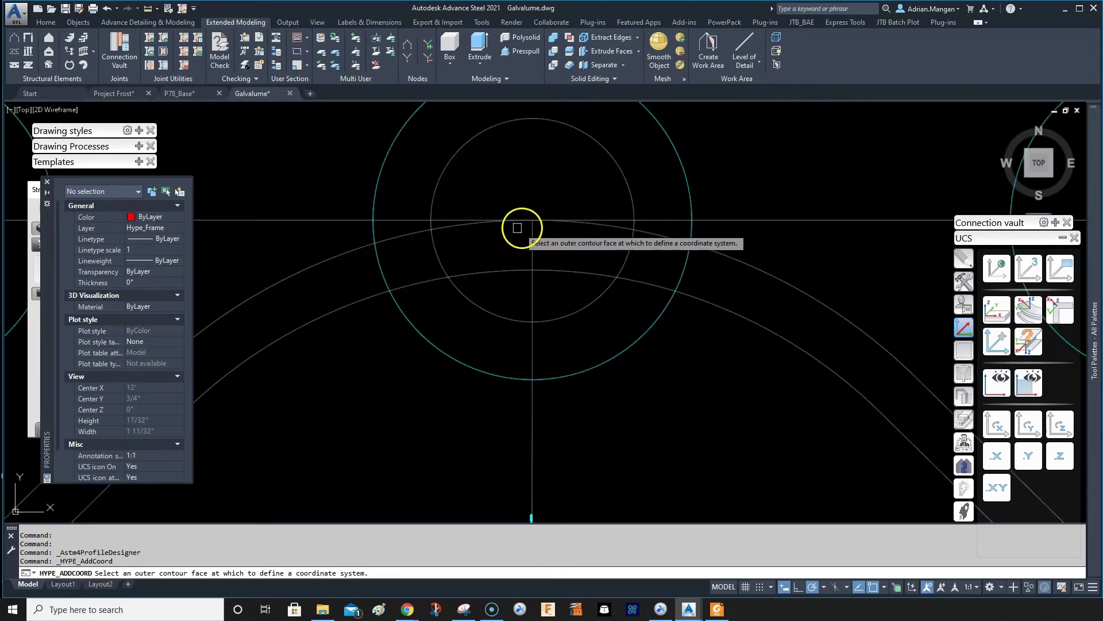
left_click(532, 241)
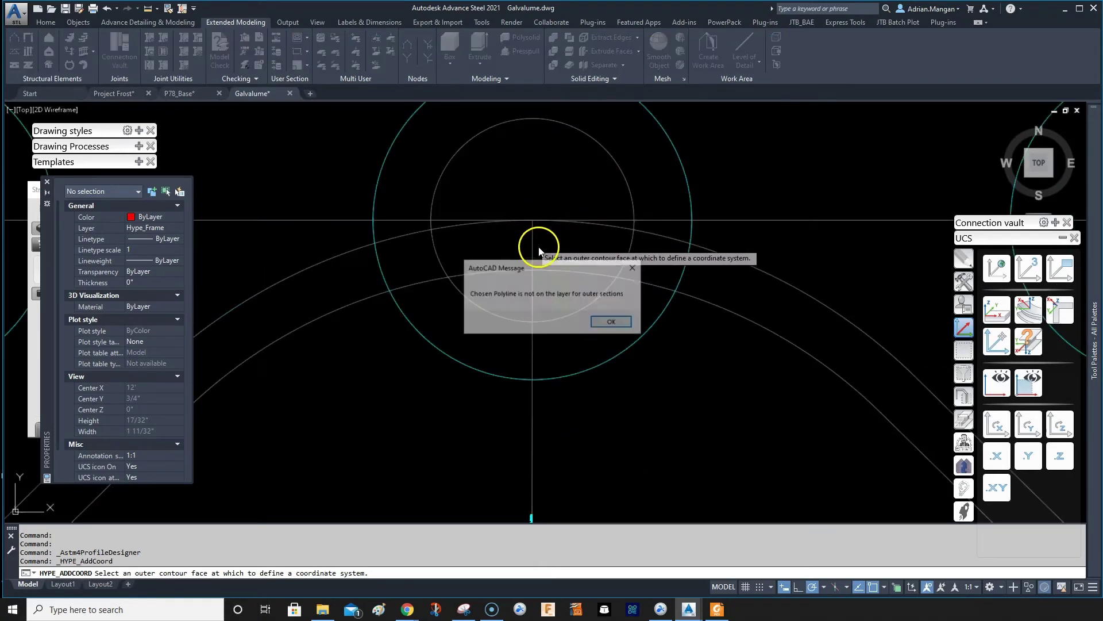
left_click(611, 323)
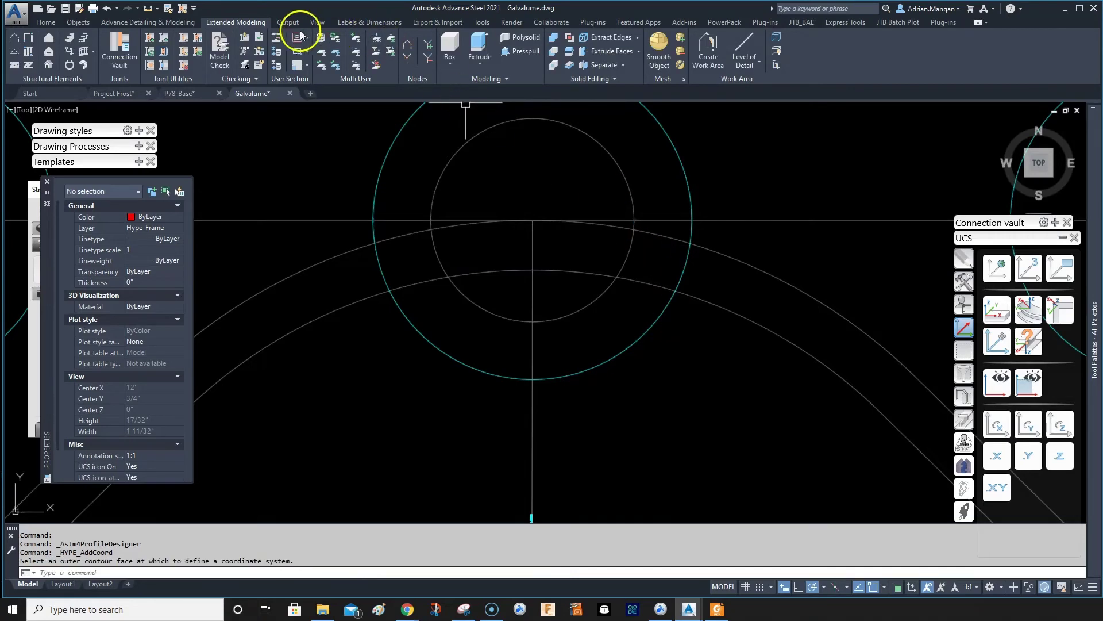
Try to define a coordinate system by picking the box's top line as the outer contour face
left_click(277, 39)
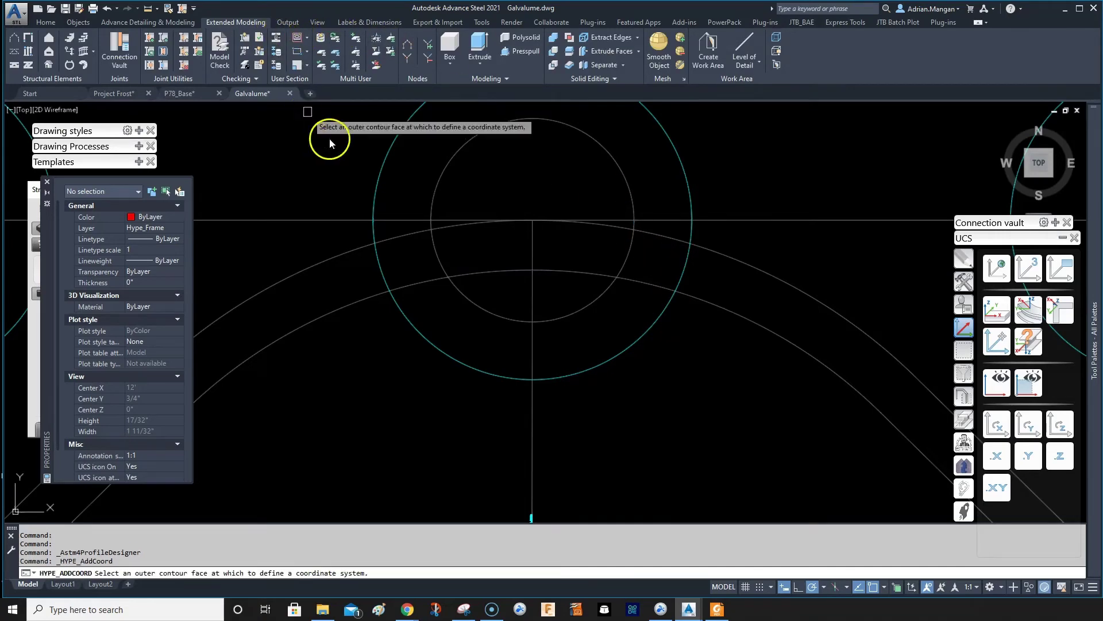
left_click(601, 221)
left_click(599, 322)
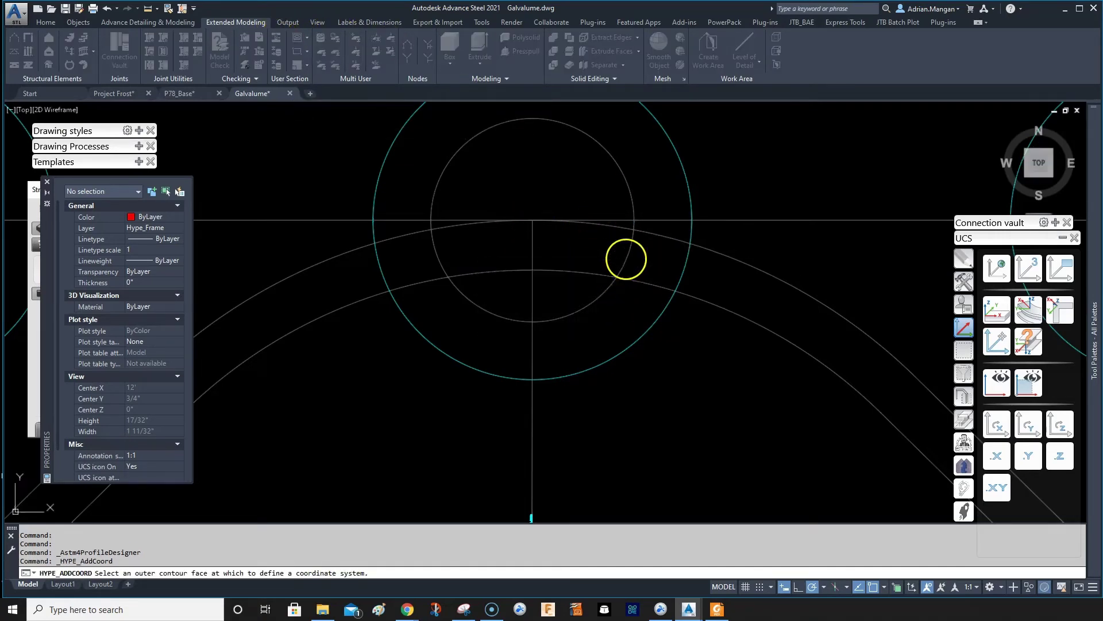
Generate the GALVALUME 7/8 - 32 user section and review its status before closing the User Section Generation window
scroll(628, 257, "down", 10)
scroll(778, 238, "down", 2)
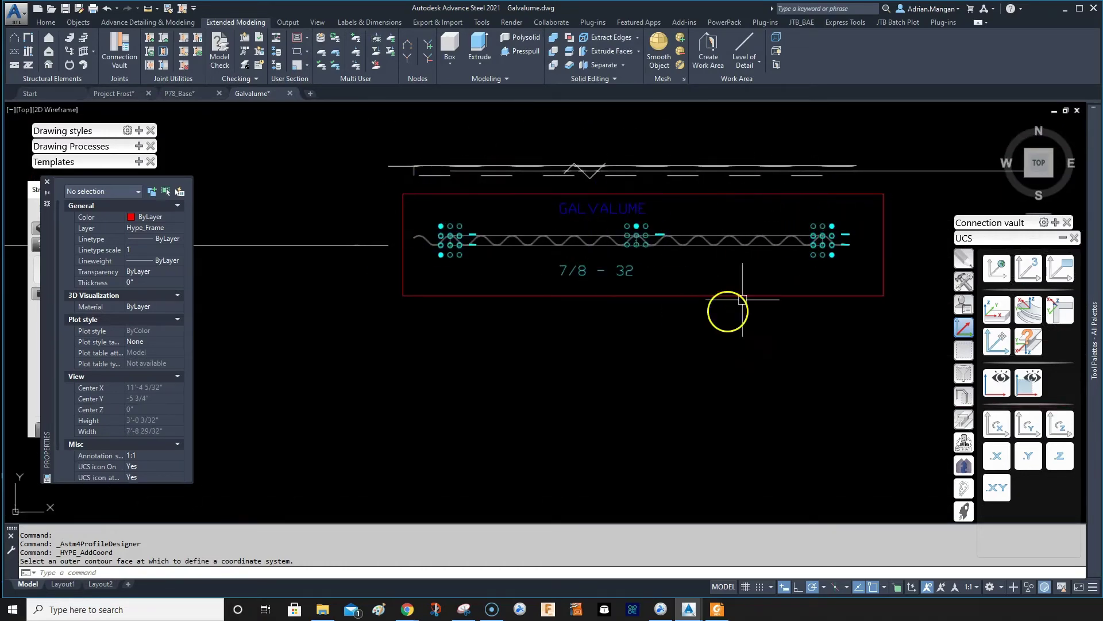
middle_click_drag(681, 257, 617, 287)
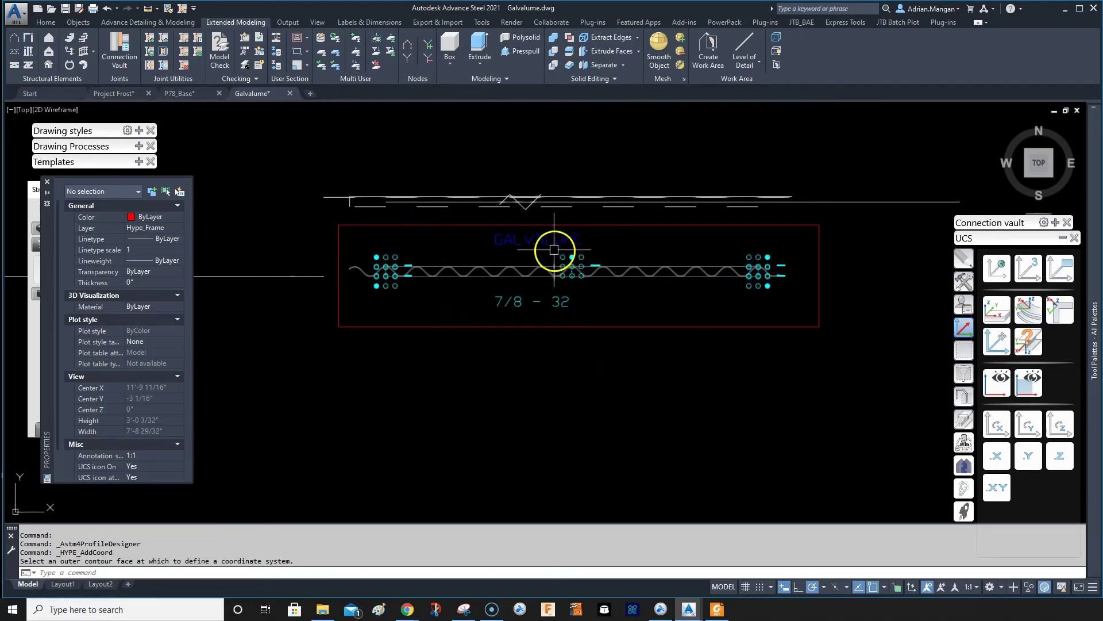
left_click(277, 68)
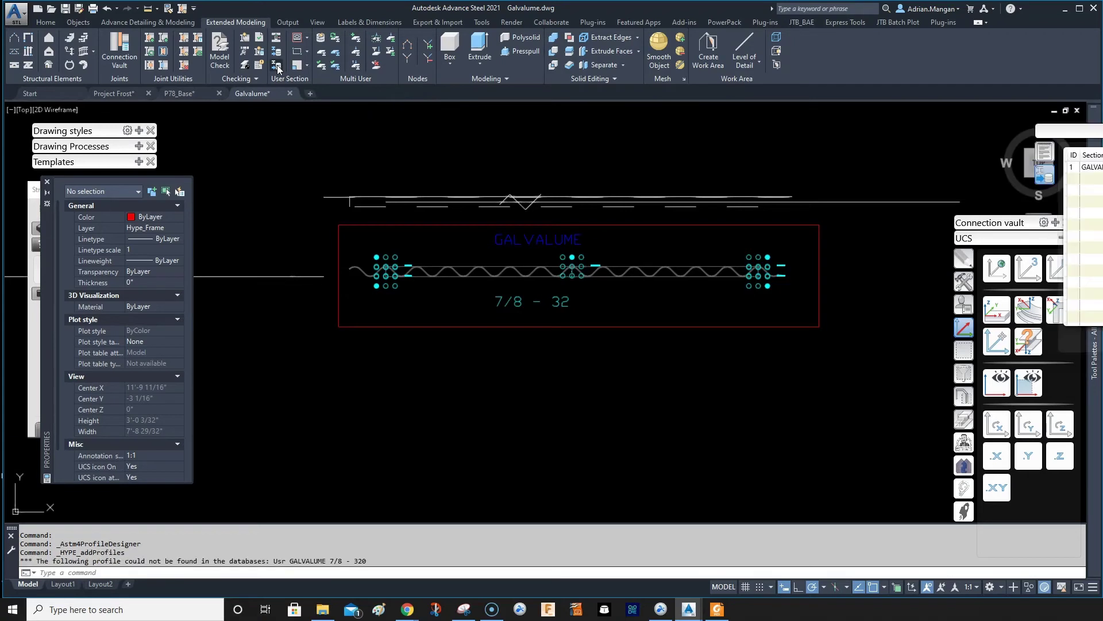
left_click_drag(1069, 131, 773, 161)
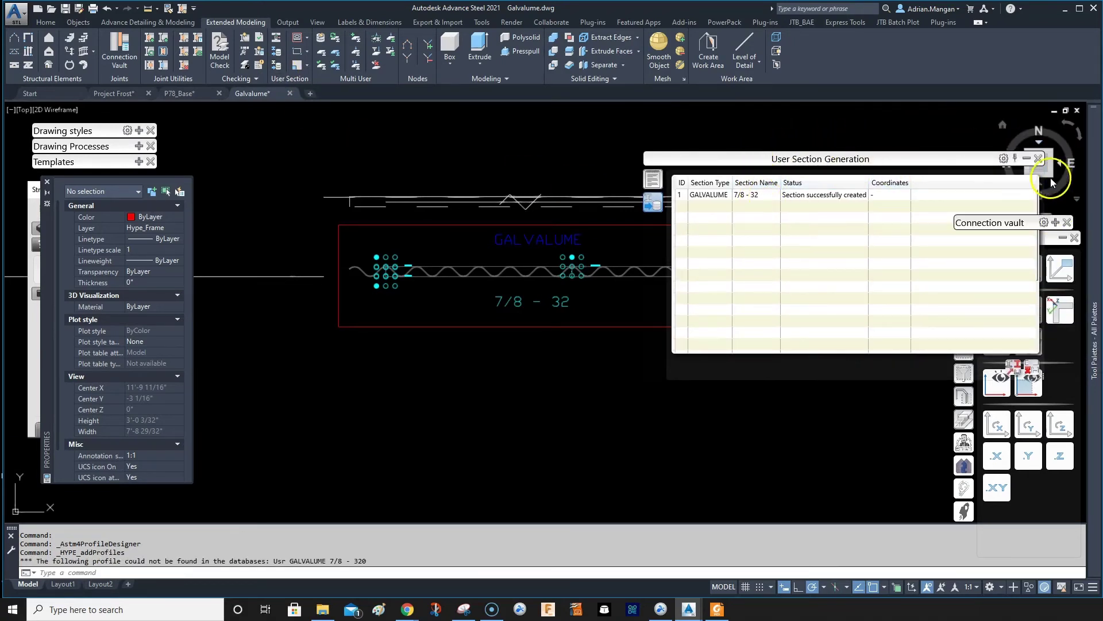
left_click(1037, 158)
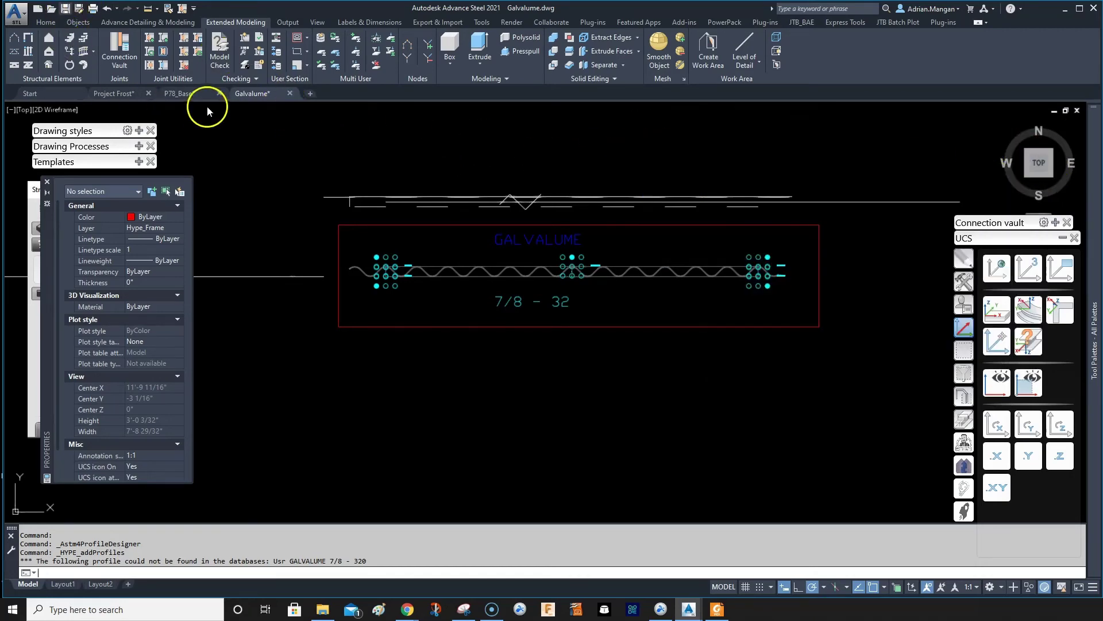
Switch to the Project Frost drawing and open the beam properties of the blue corrugated panel lying near the stair base
left_click(115, 93)
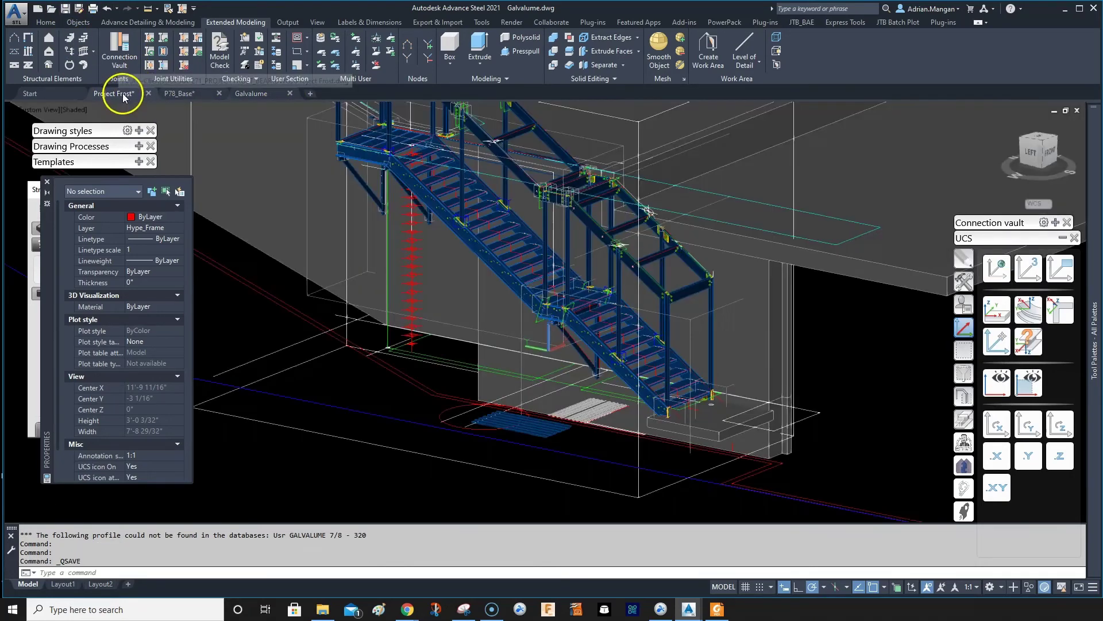
mouse_move(542, 185)
middle_mouse_down()
mouse_move(516, 303)
mouse_move(523, 296)
middle_mouse_up()
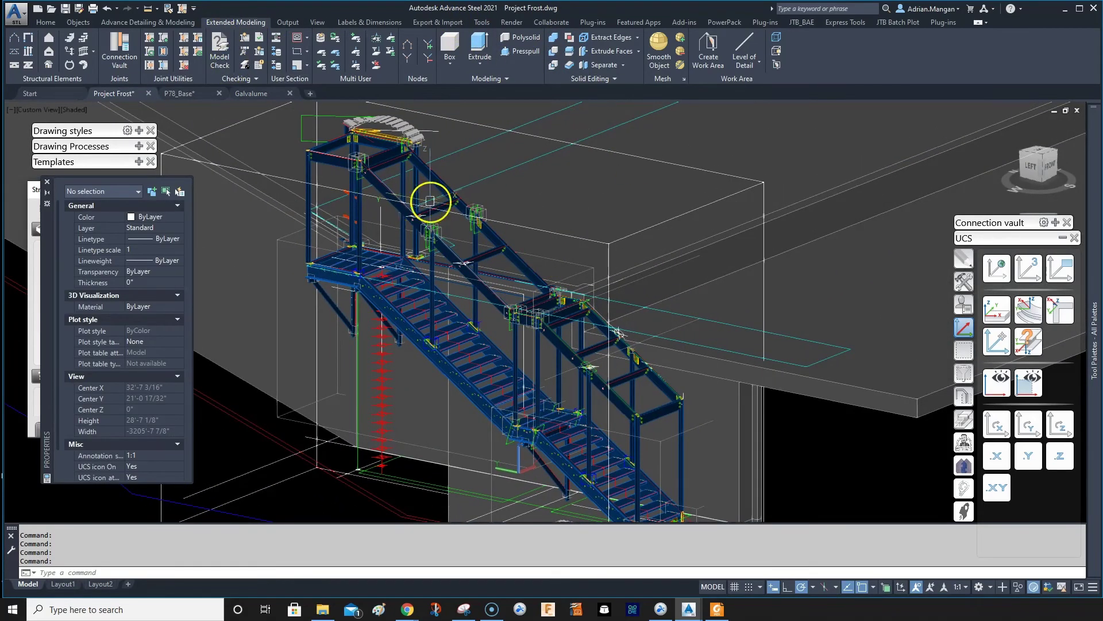
scroll(535, 227, "down", 3)
scroll(591, 291, "up", 6)
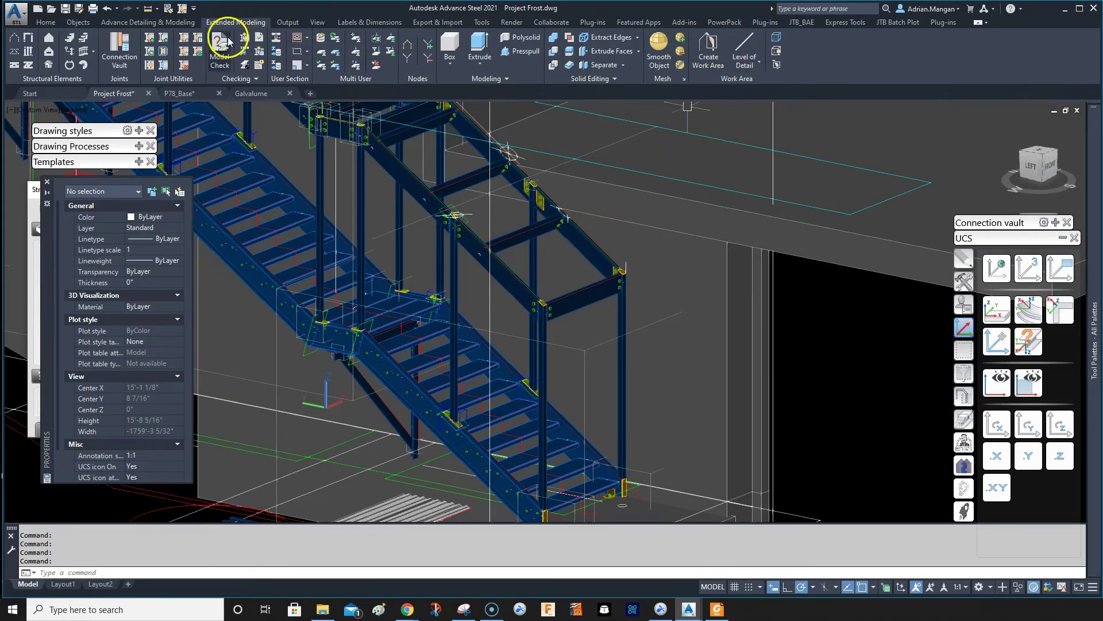
middle_click_drag(451, 413, 566, 311)
scroll(431, 435, "up", 8)
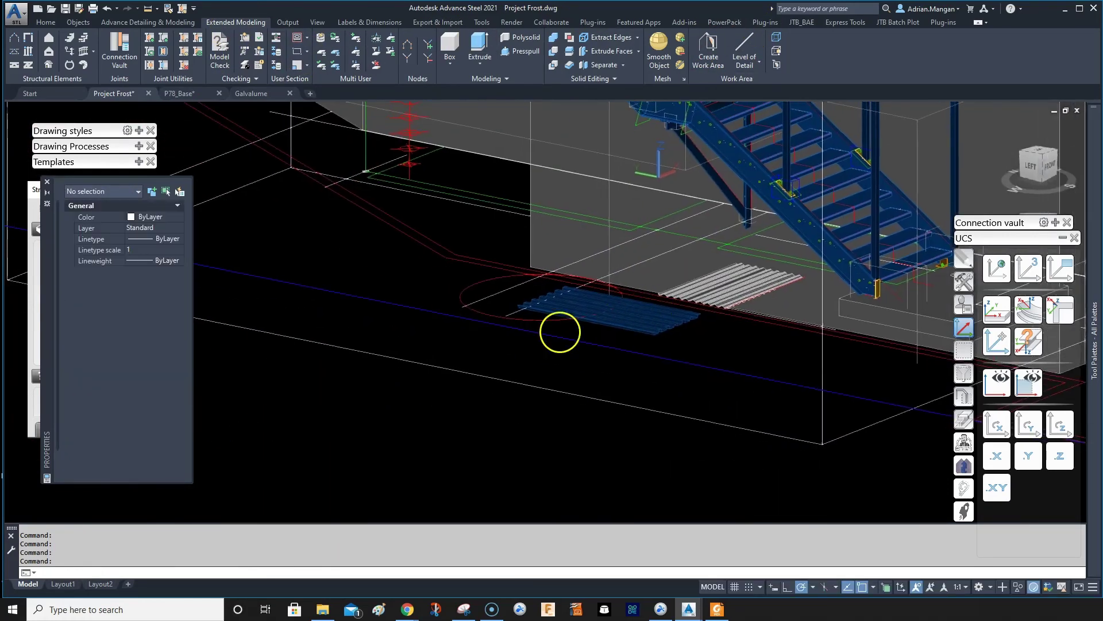
left_click(537, 267)
double_click(537, 267)
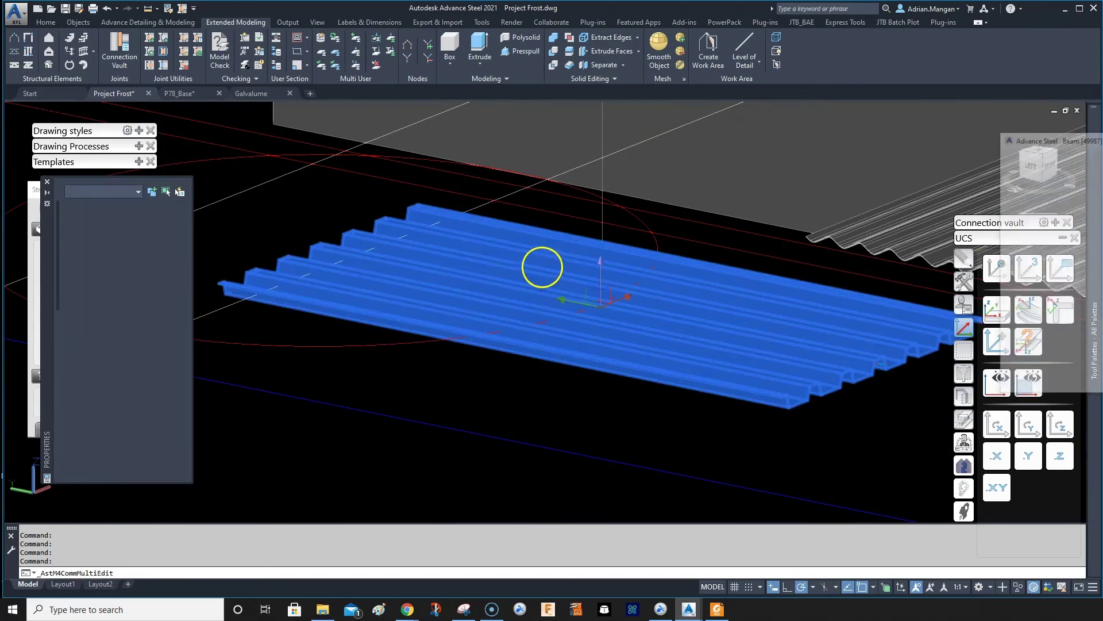
Close the beam properties and reload the Advance Steel databases in the Project Frost drawing
key("Escape")
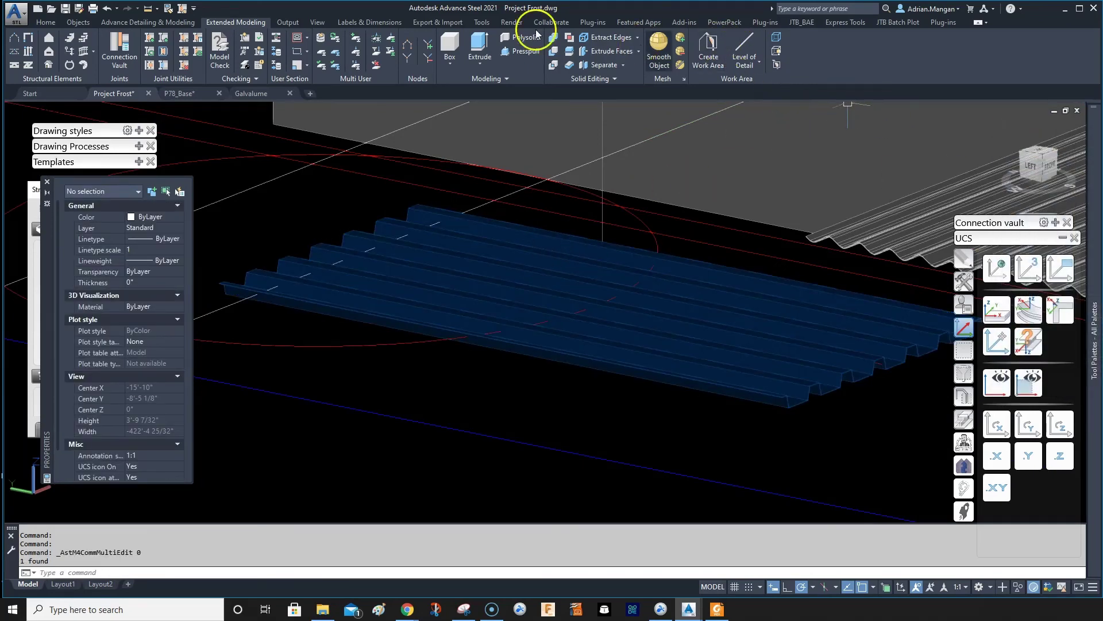
left_click(46, 22)
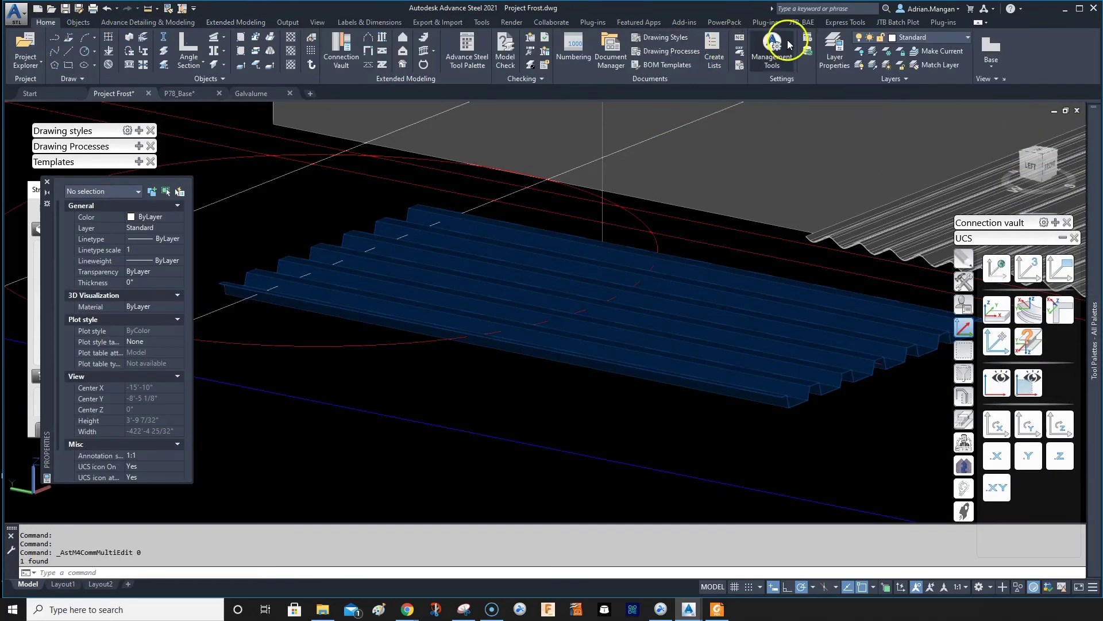
left_click(806, 57)
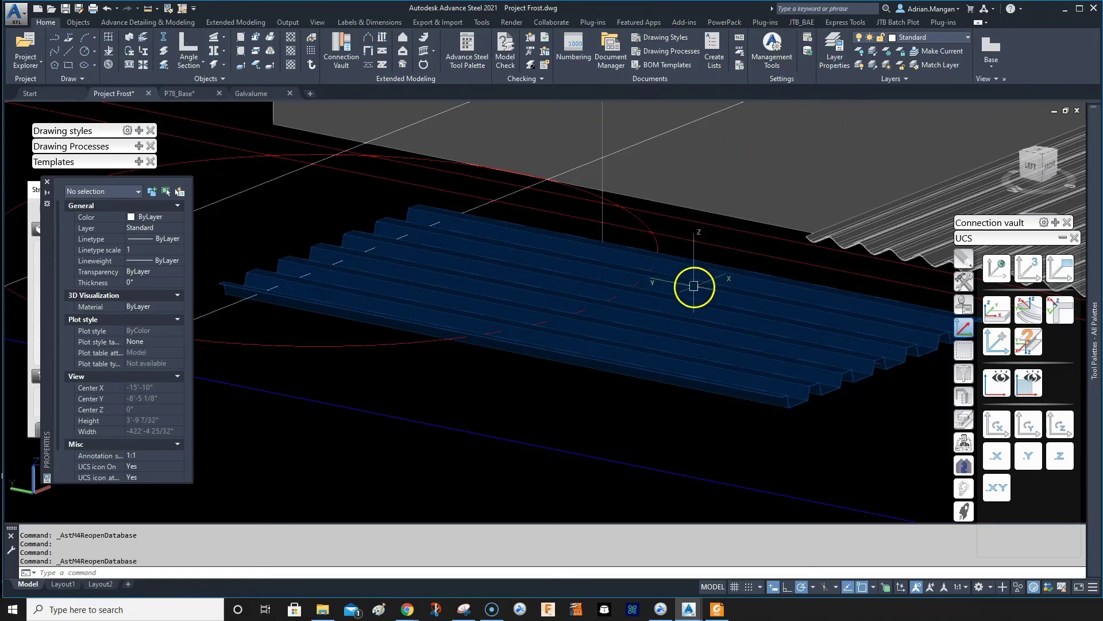
Reopen the blue corrugated panel's beam properties and set its section category to Other profiles from the full category list
double_click(694, 285)
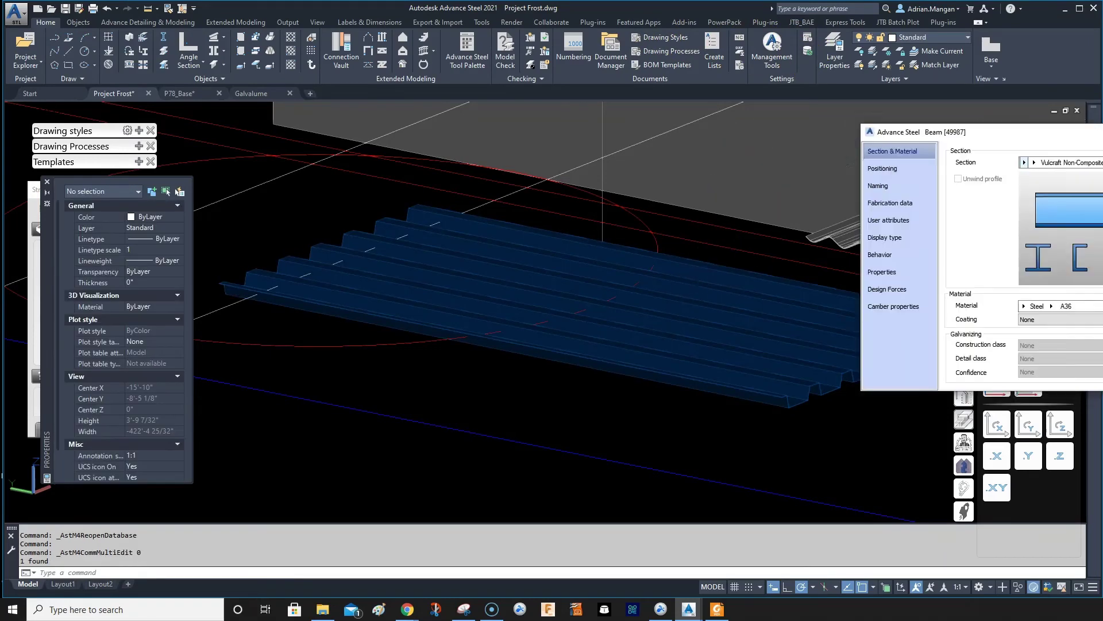
left_click(711, 142)
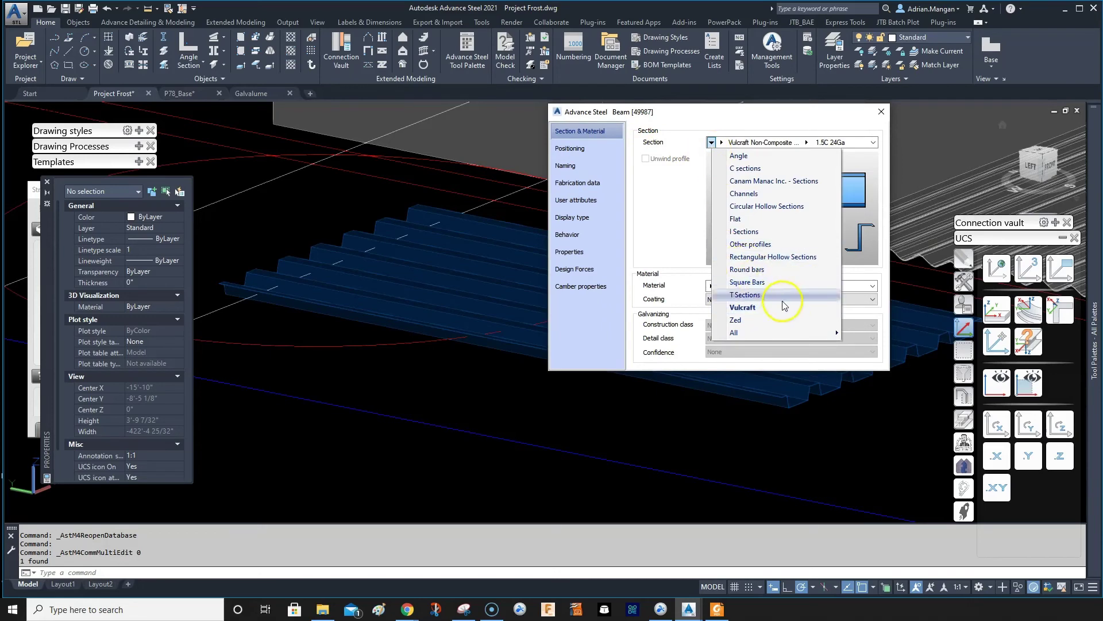
mouse_move(760, 338)
scroll(942, 437, "down", 6)
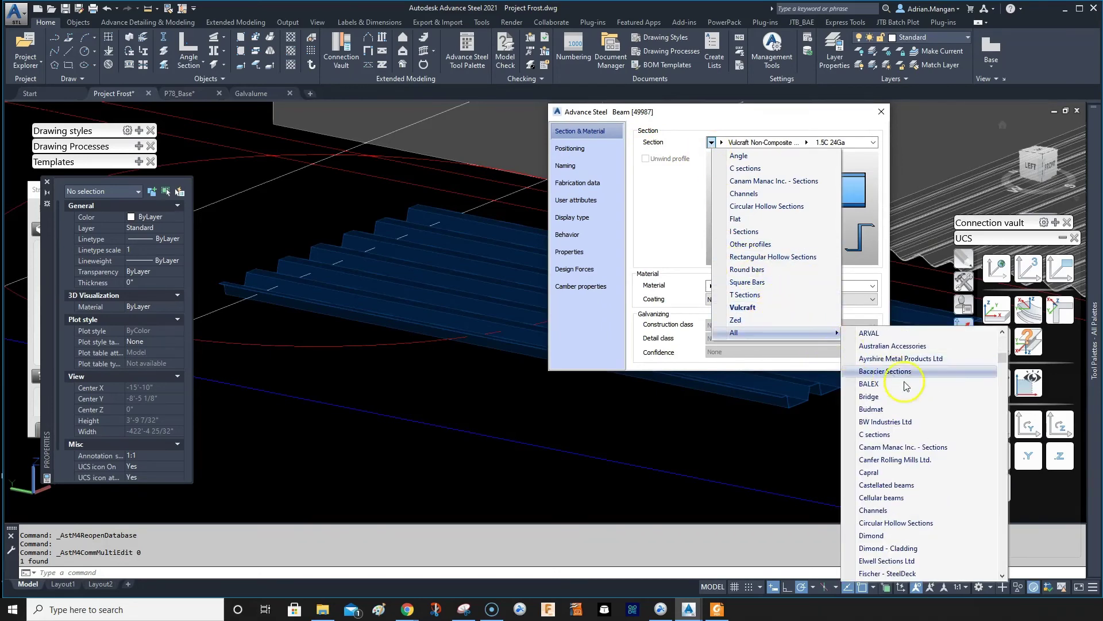
scroll(965, 460, "down", 4)
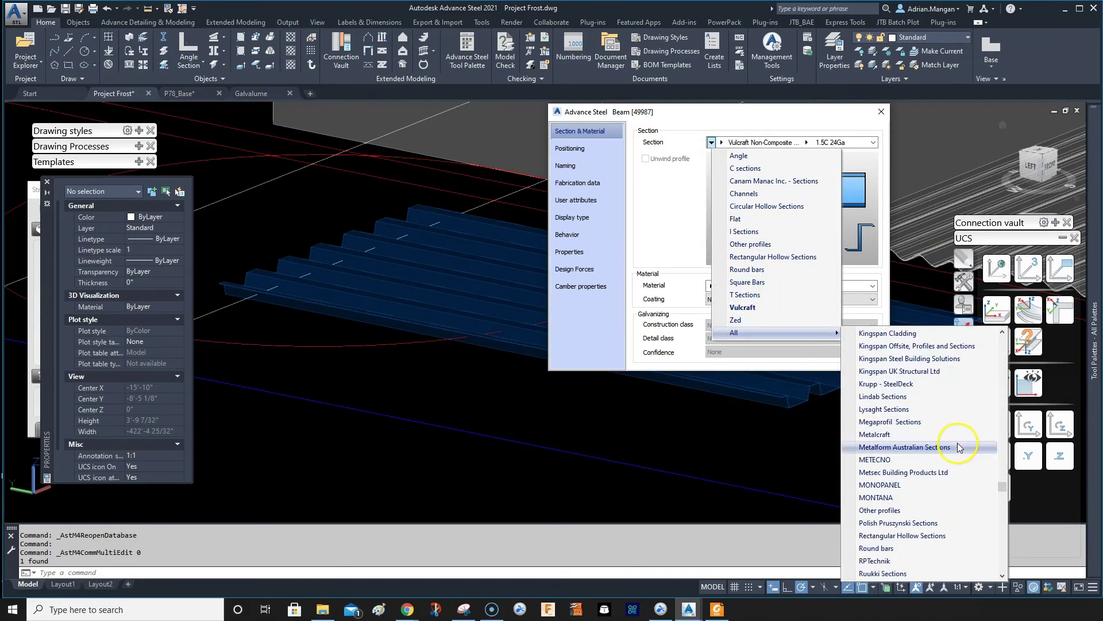
scroll(961, 447, "up", 1)
scroll(966, 506, "down", 4)
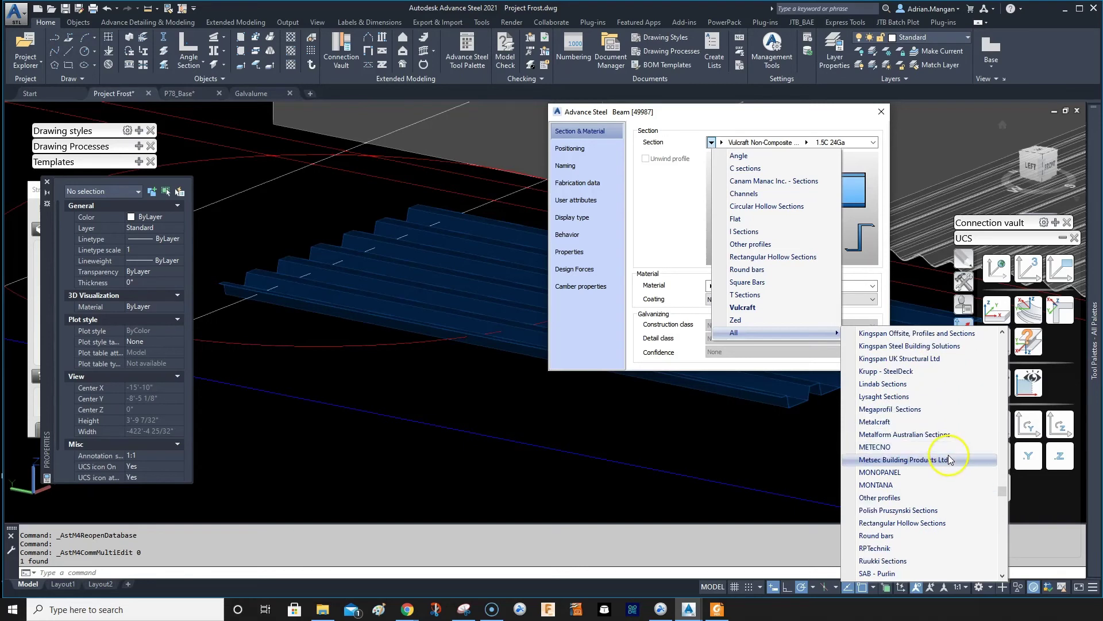
scroll(906, 414, "down", 4)
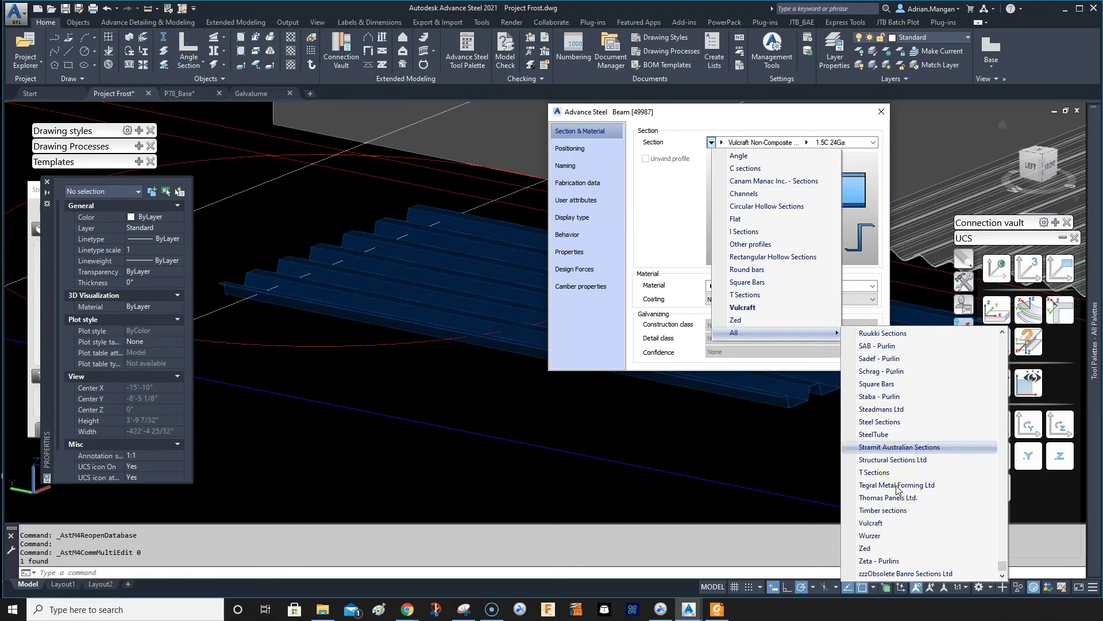
scroll(898, 488, "down", 1)
scroll(898, 487, "up", 4)
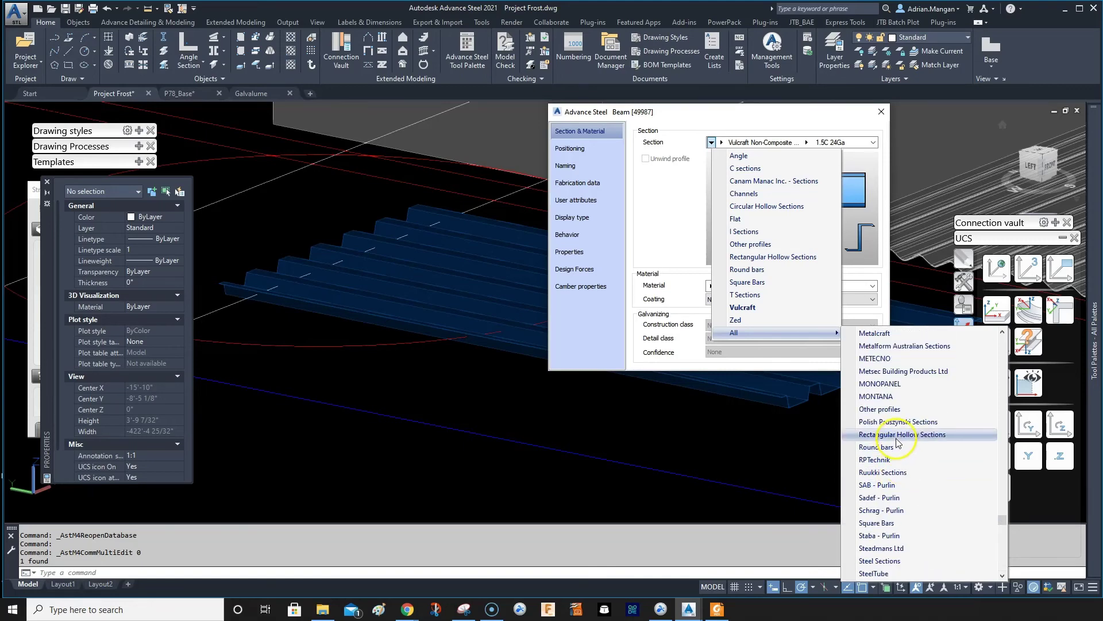
left_click(900, 404)
Assign the GALVALUME 7/8 - 32 section to the panel and close its beam properties
left_click(721, 142)
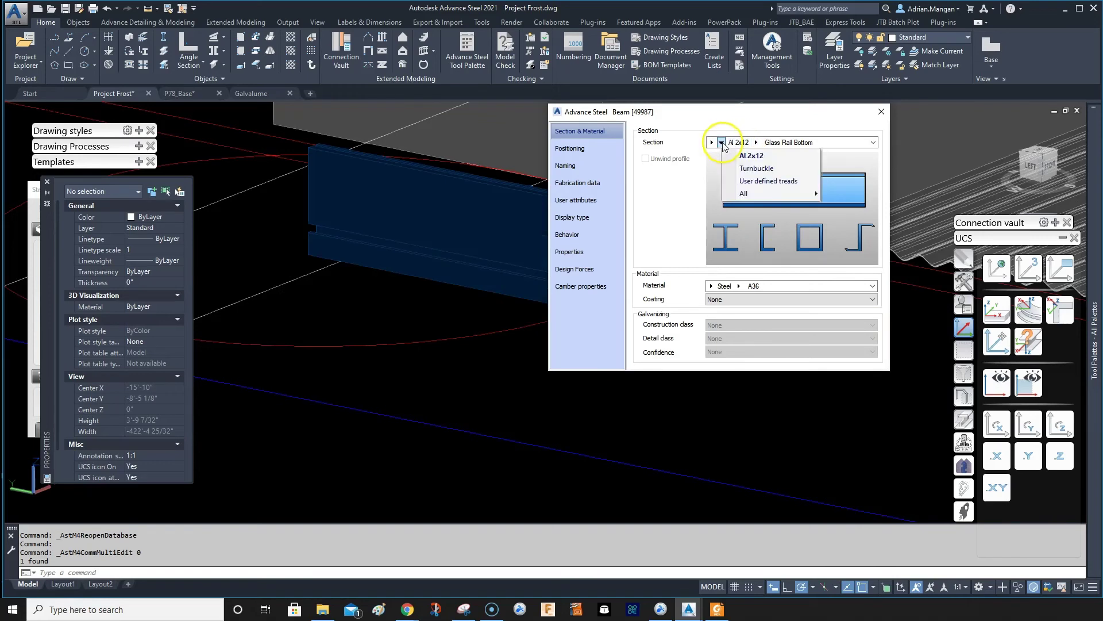
mouse_move(749, 196)
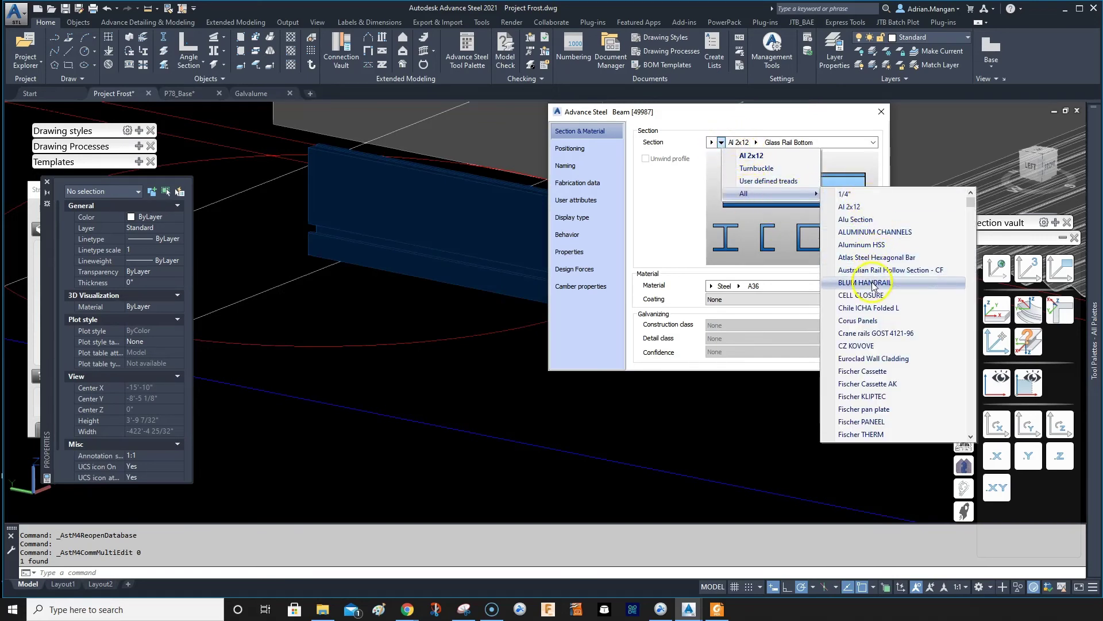
scroll(868, 374, "down", 2)
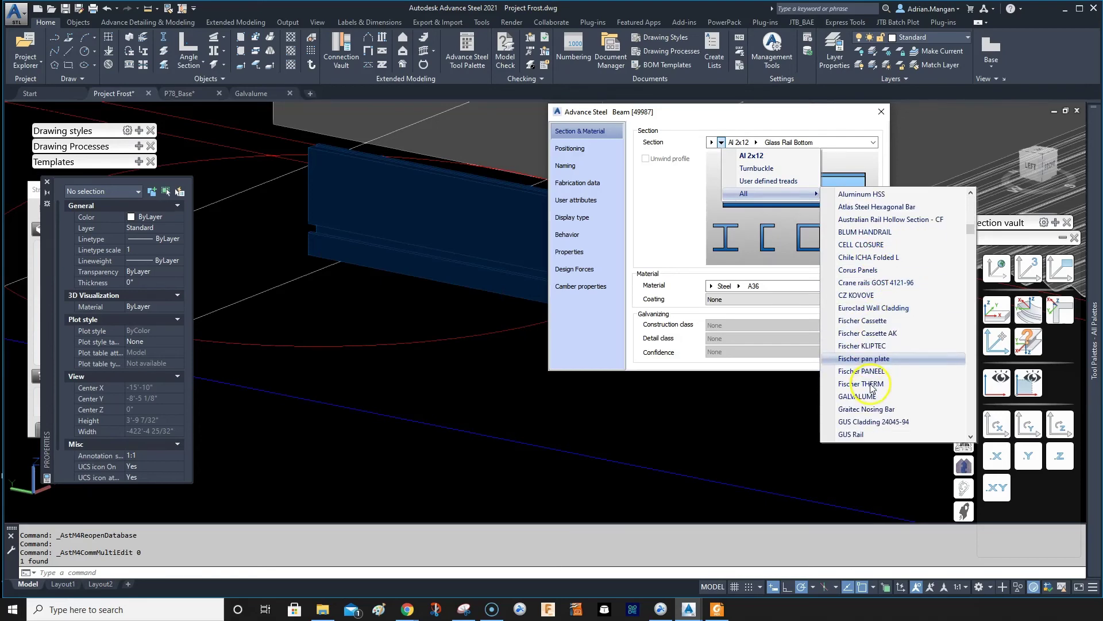
left_click(869, 398)
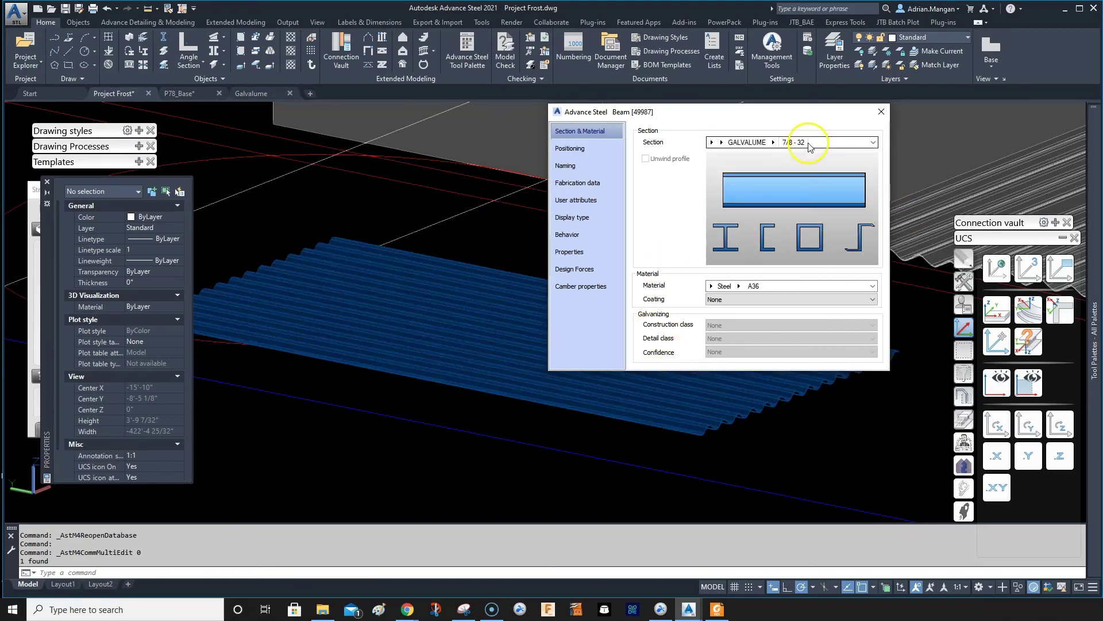
scroll(794, 373, "down", 2)
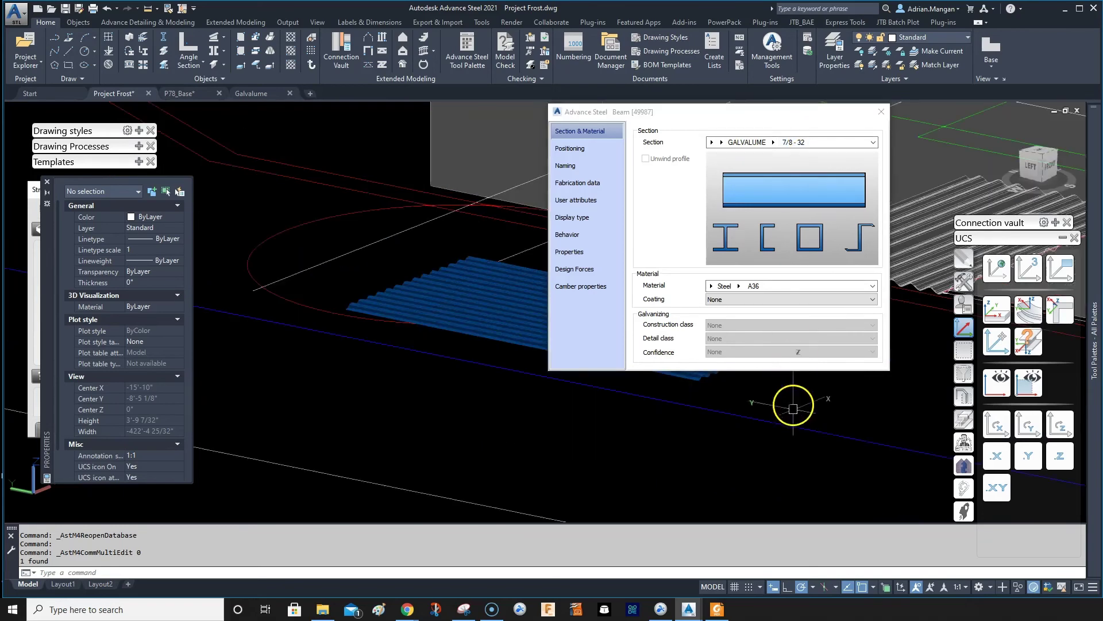
left_click(883, 113)
Try the bottom-center, center, top-center and top-left positioning offsets on the panel, and restore the bottom-left offset
scroll(778, 343, "up", 5)
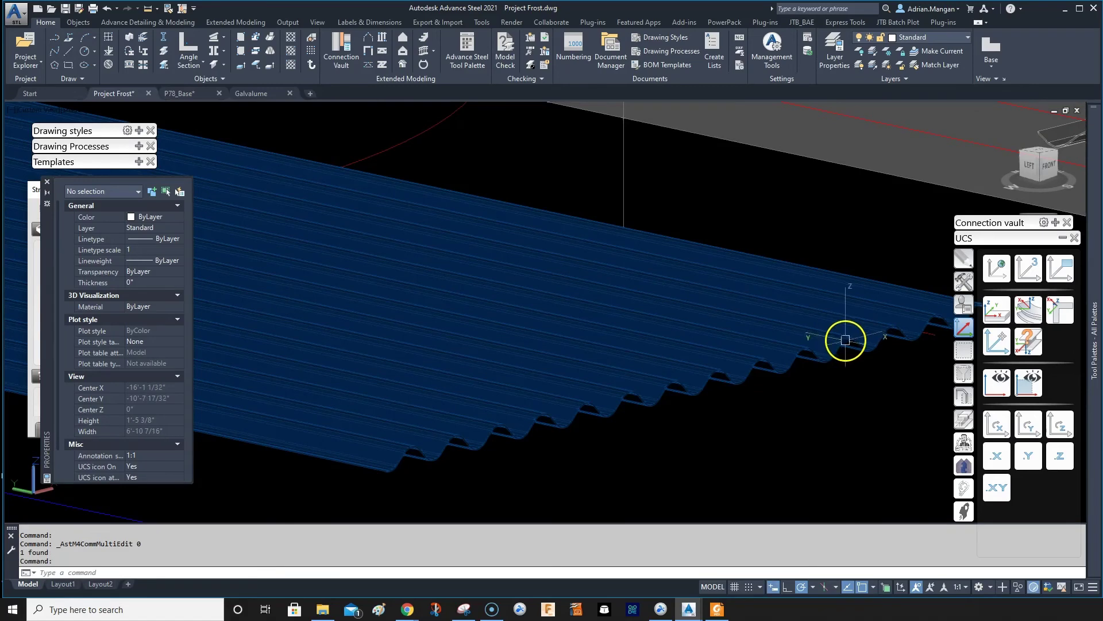
scroll(843, 336, "down", 4)
scroll(857, 330, "up", 4)
double_click(892, 341)
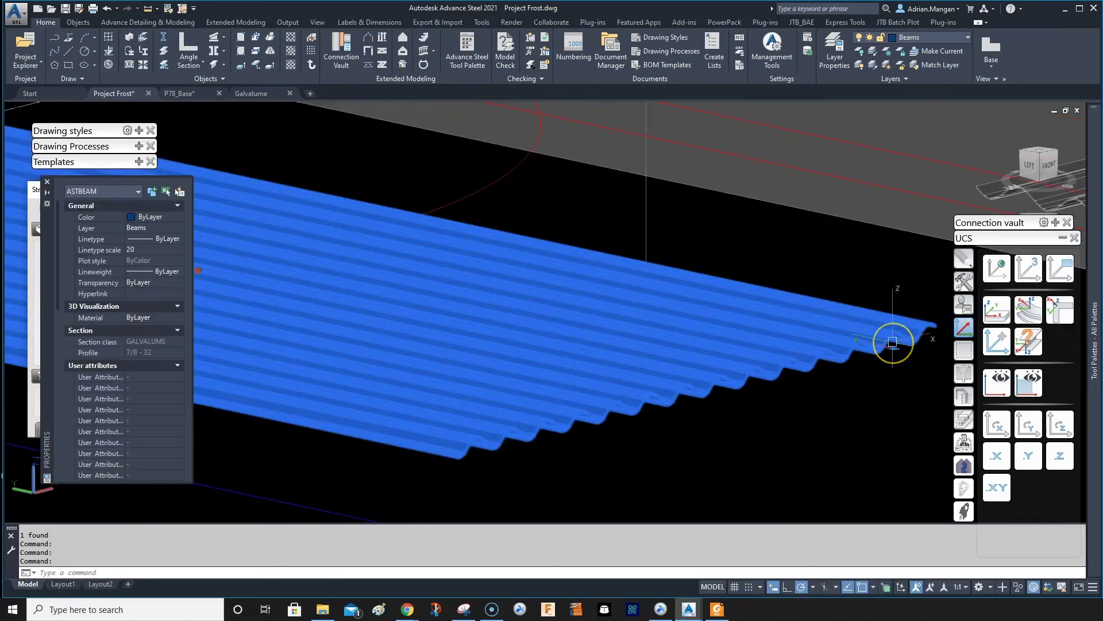
left_click(580, 147)
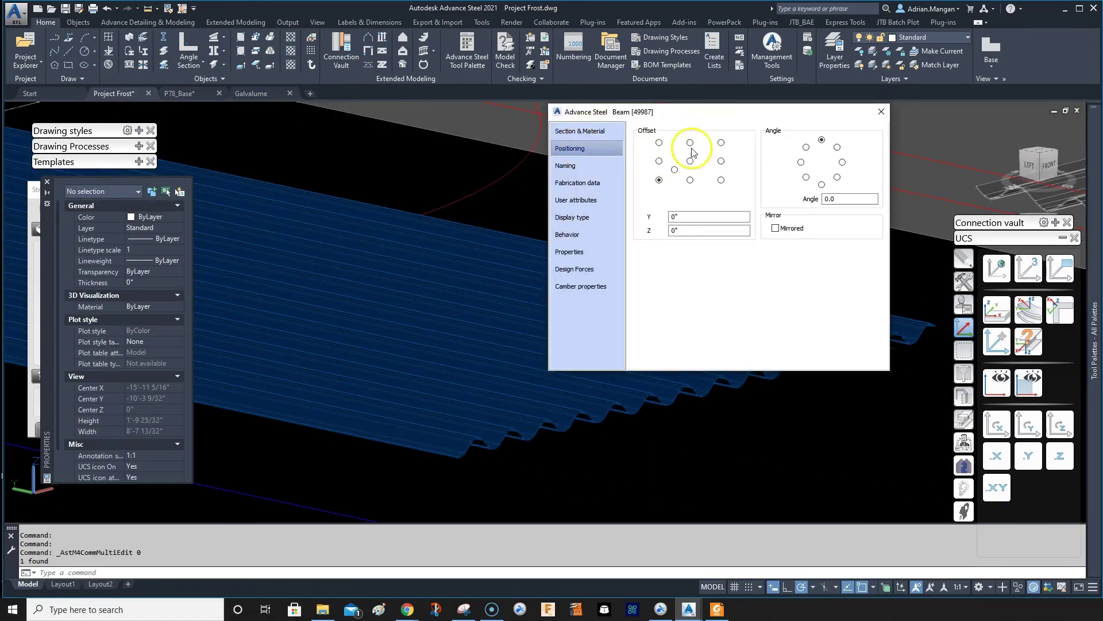
left_click(690, 180)
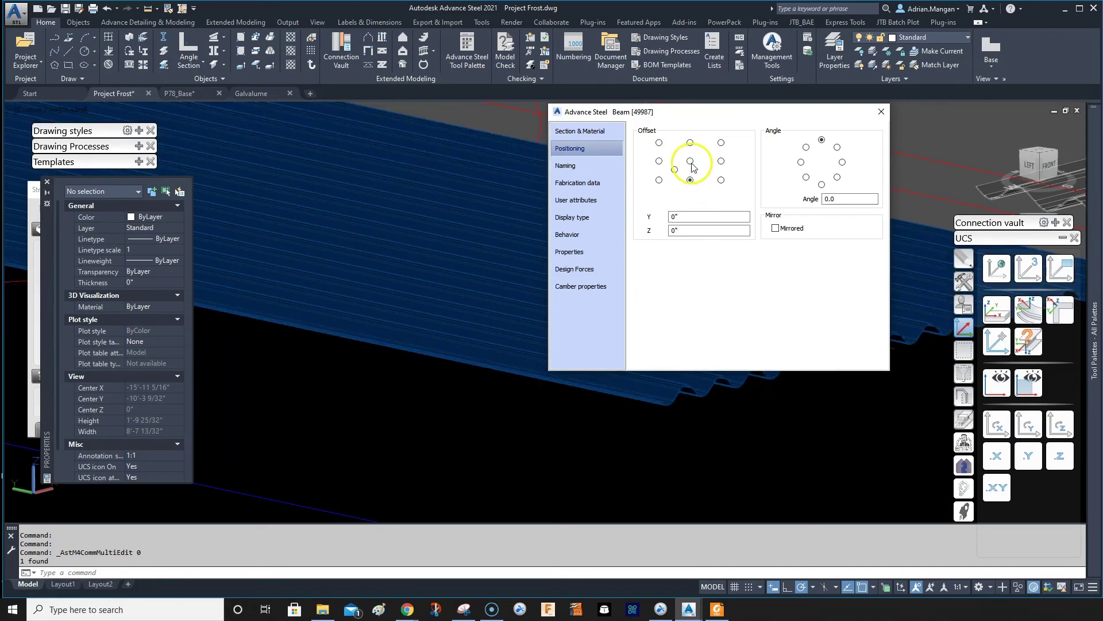
left_click(690, 161)
left_click(691, 143)
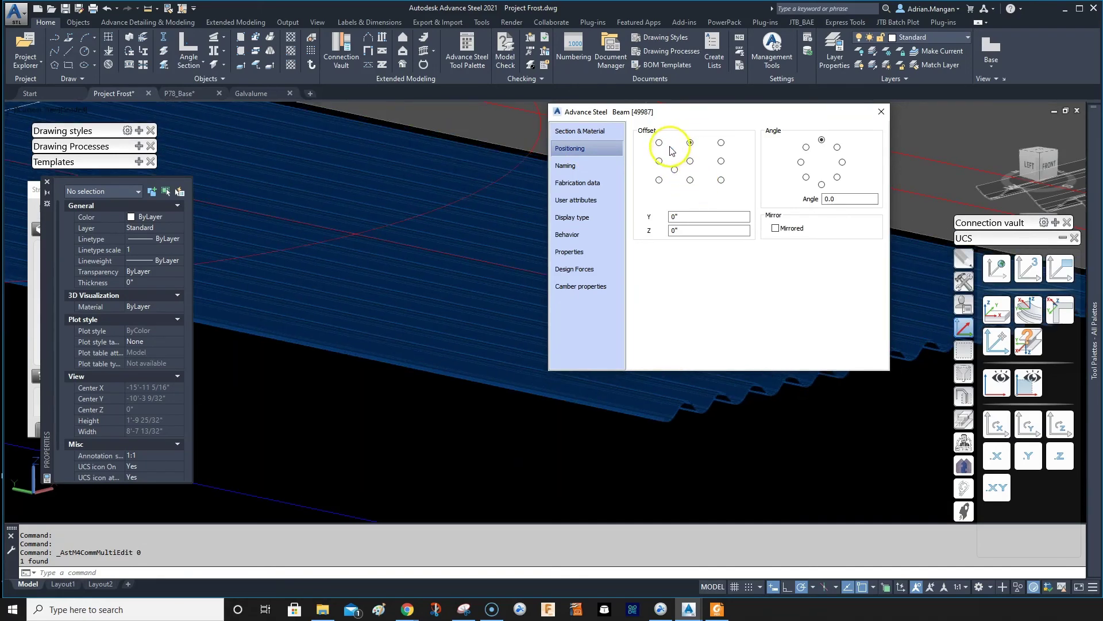
left_click(662, 147)
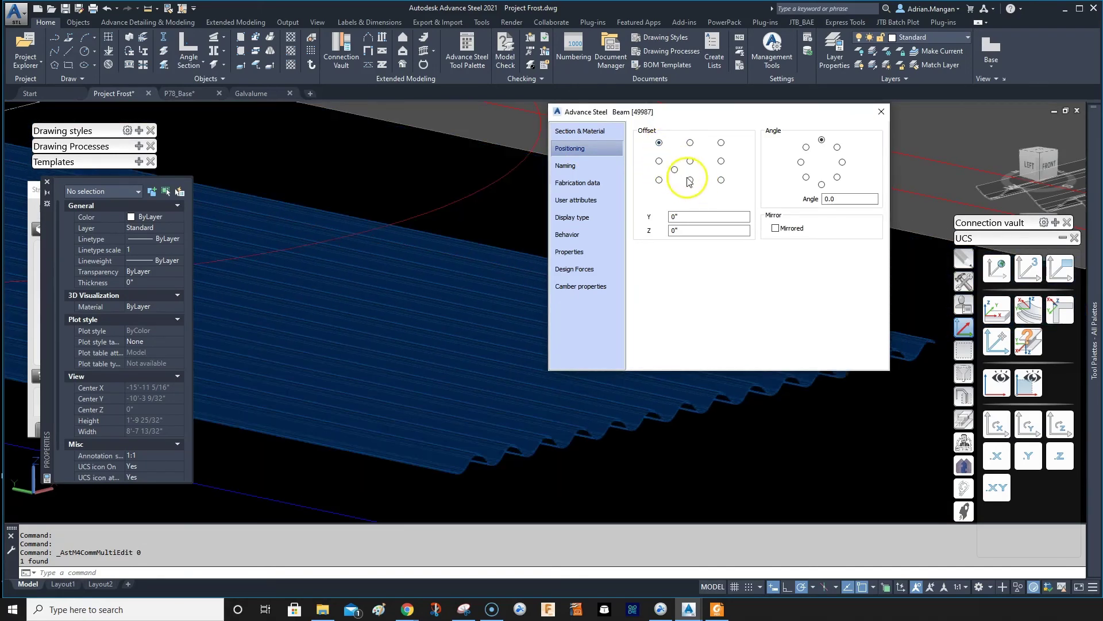
left_click_drag(735, 115, 505, 92)
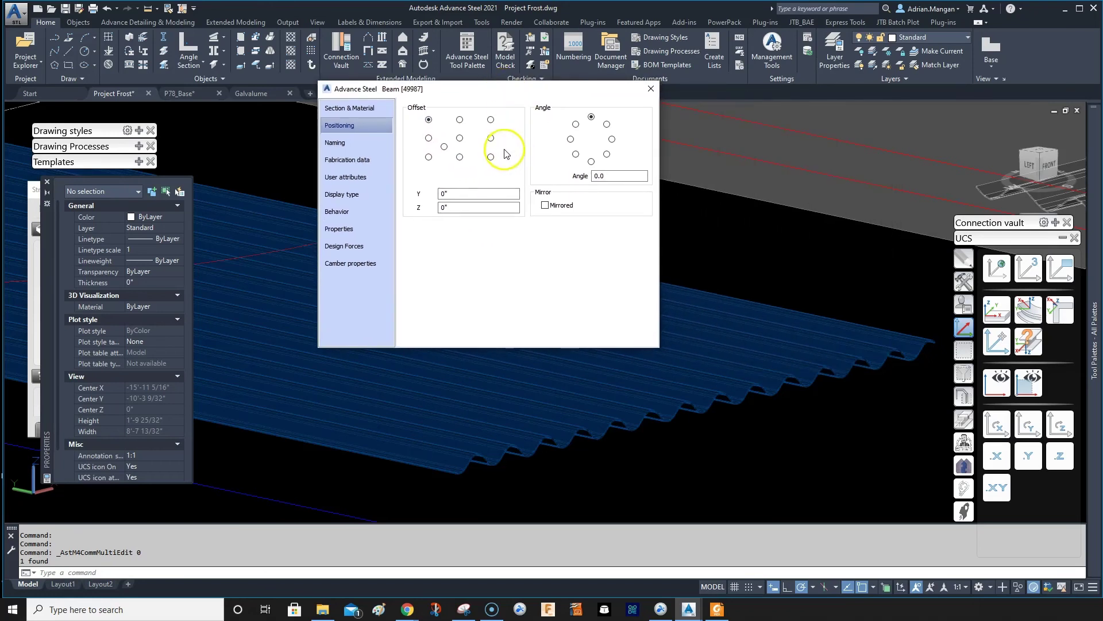
left_click(429, 159)
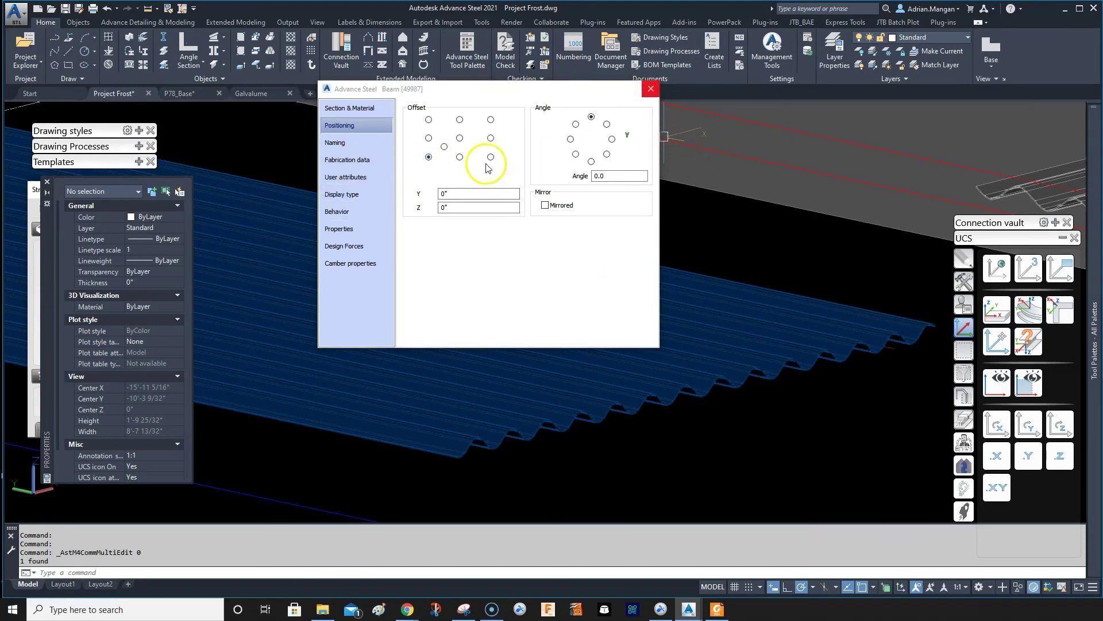
left_click(640, 98)
left_click(870, 338)
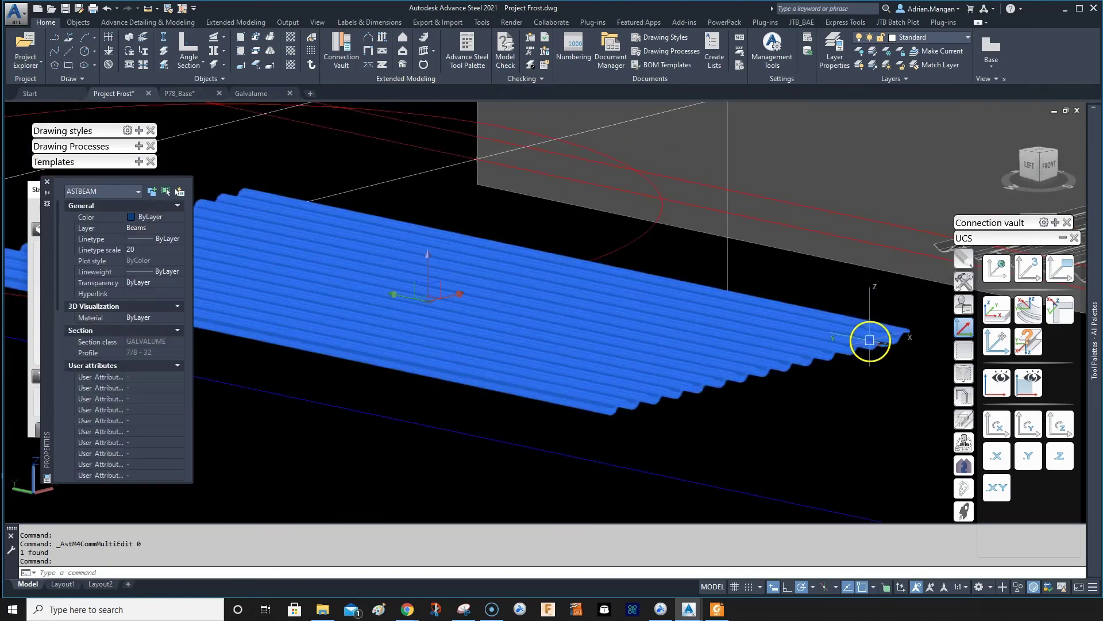
left_click(845, 335)
scroll(846, 335, "up", 5)
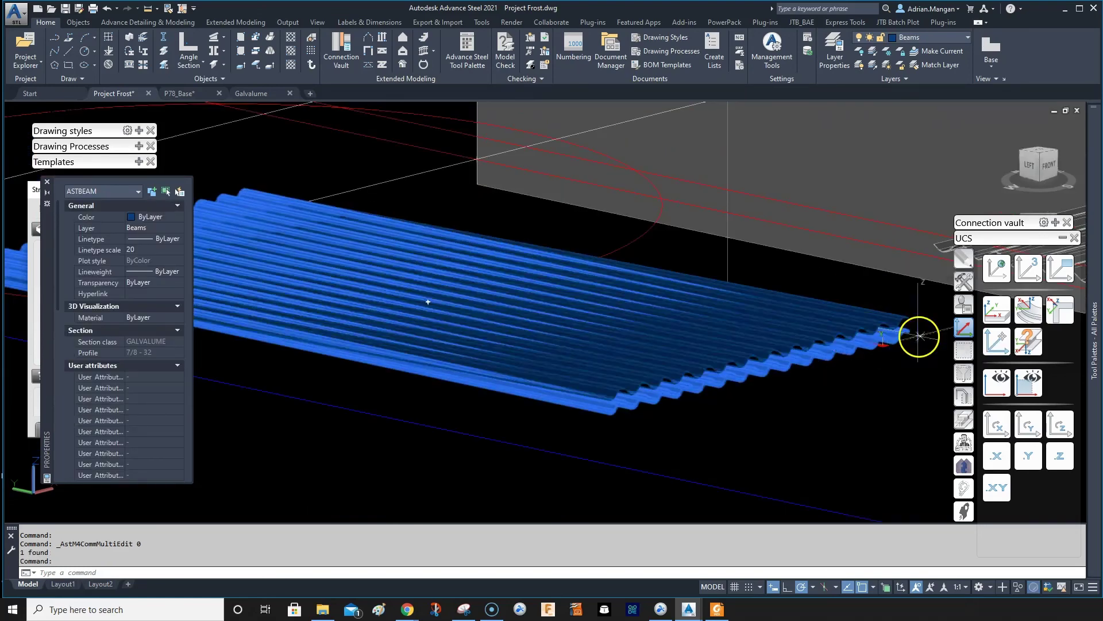
scroll(836, 353, "up", 5)
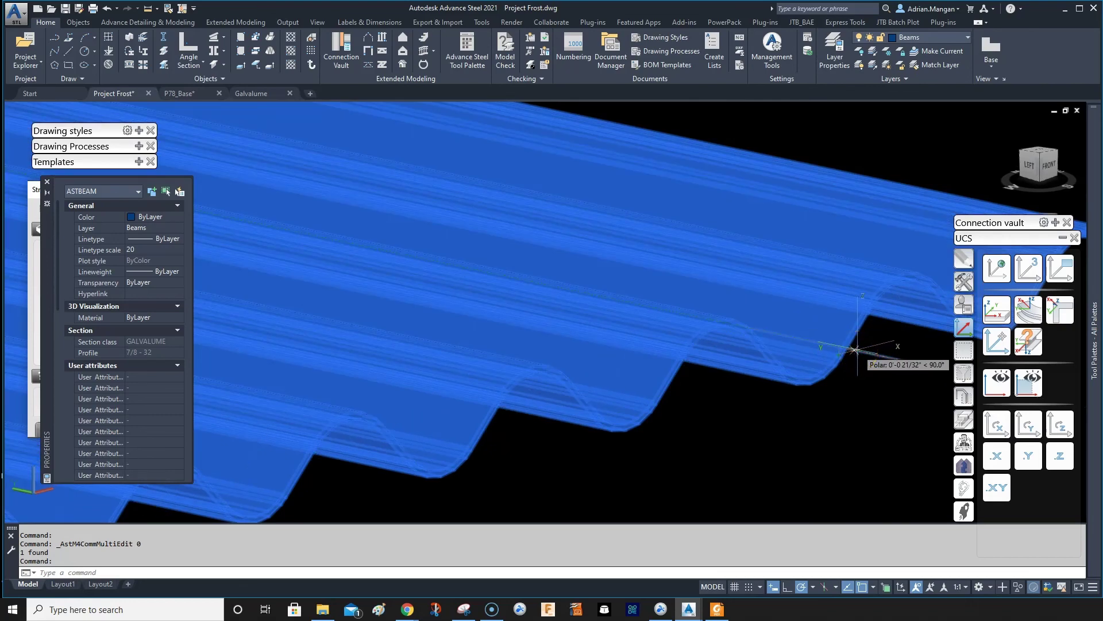
scroll(896, 368, "down", 10)
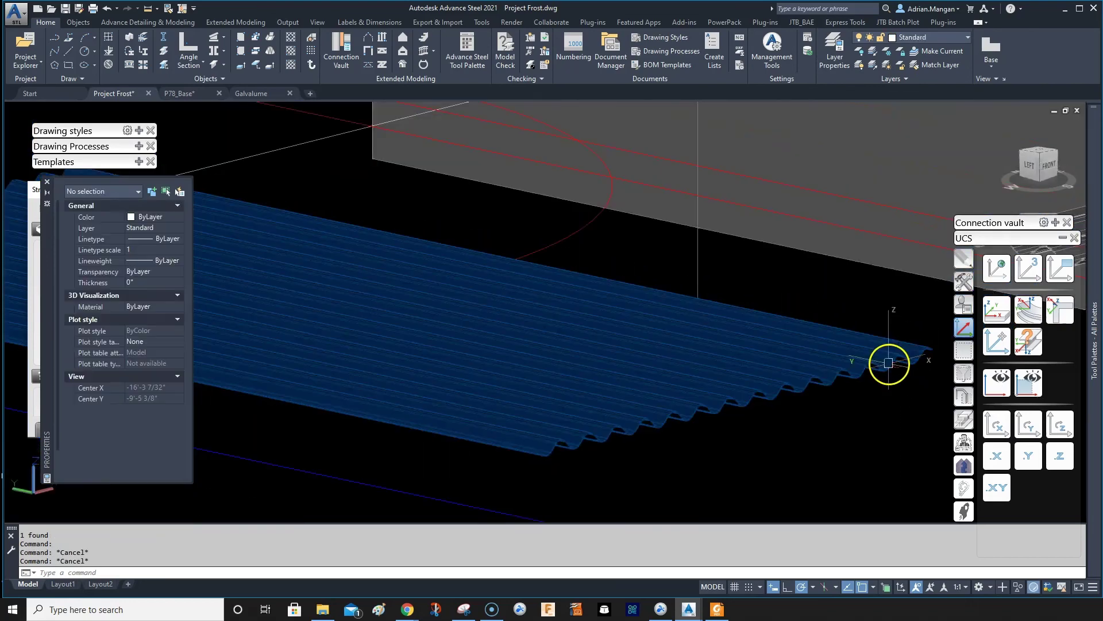
key("Escape")
key("Escape")
key("Escape")
mouse_move(768, 377)
middle_mouse_down()
mouse_move(743, 374)
mouse_move(752, 379)
middle_mouse_up()
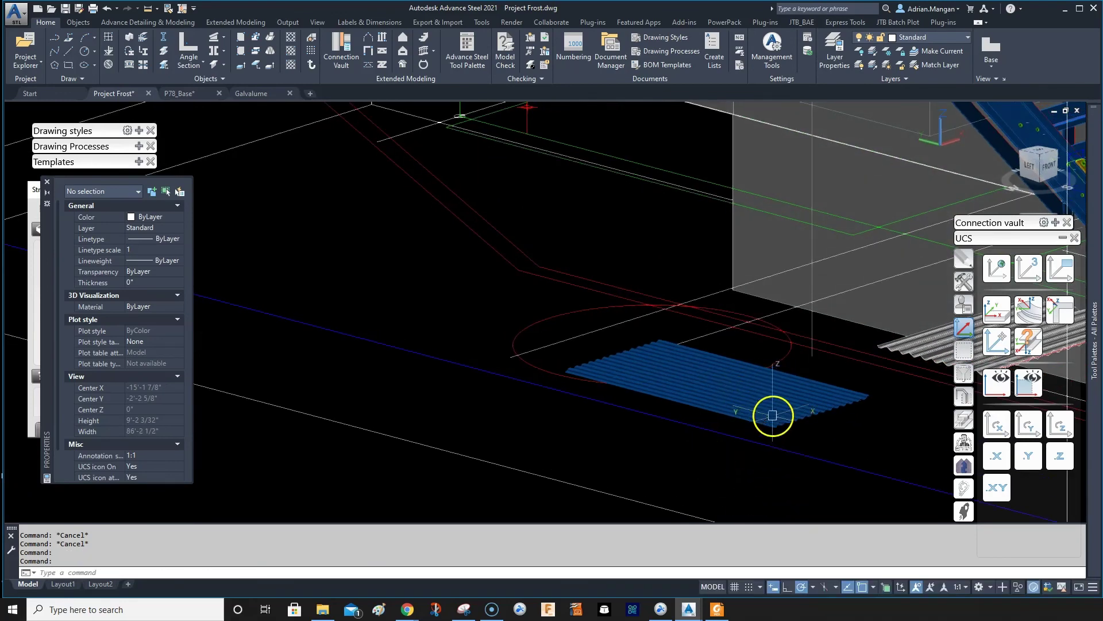
scroll(770, 412, "up", 3)
middle_click_drag(770, 412, 687, 390)
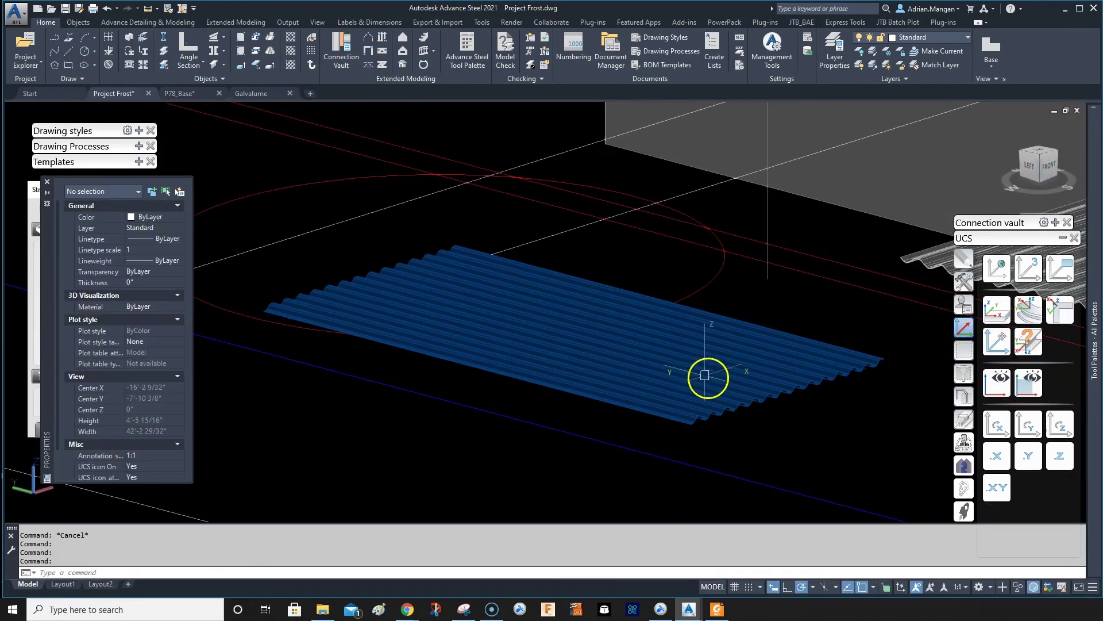